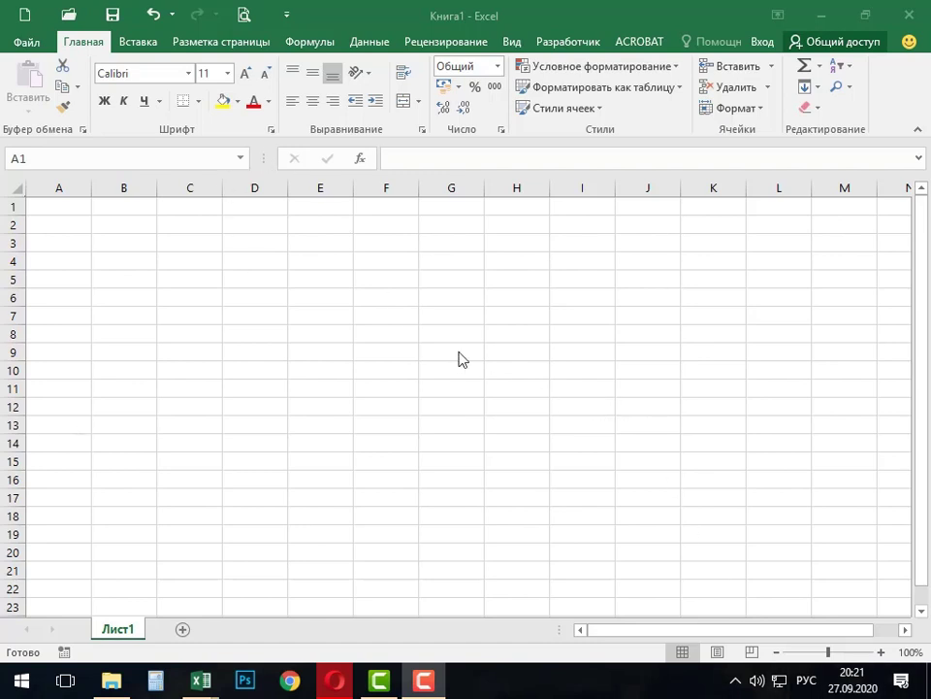
Open the Проверка данных dialog for the whole of column A.
left_click(58, 193)
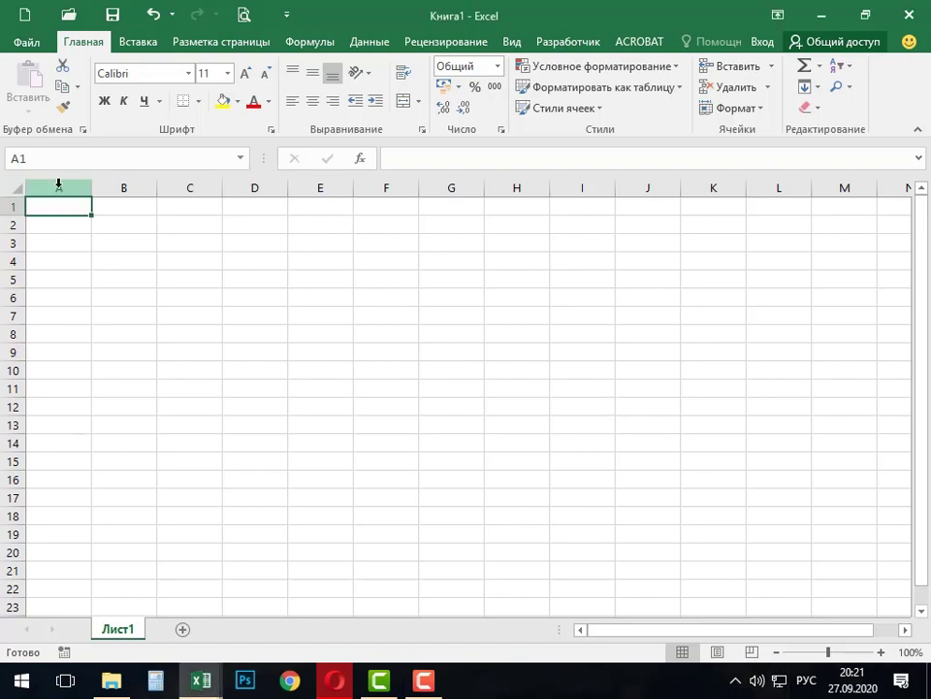
left_click(59, 188)
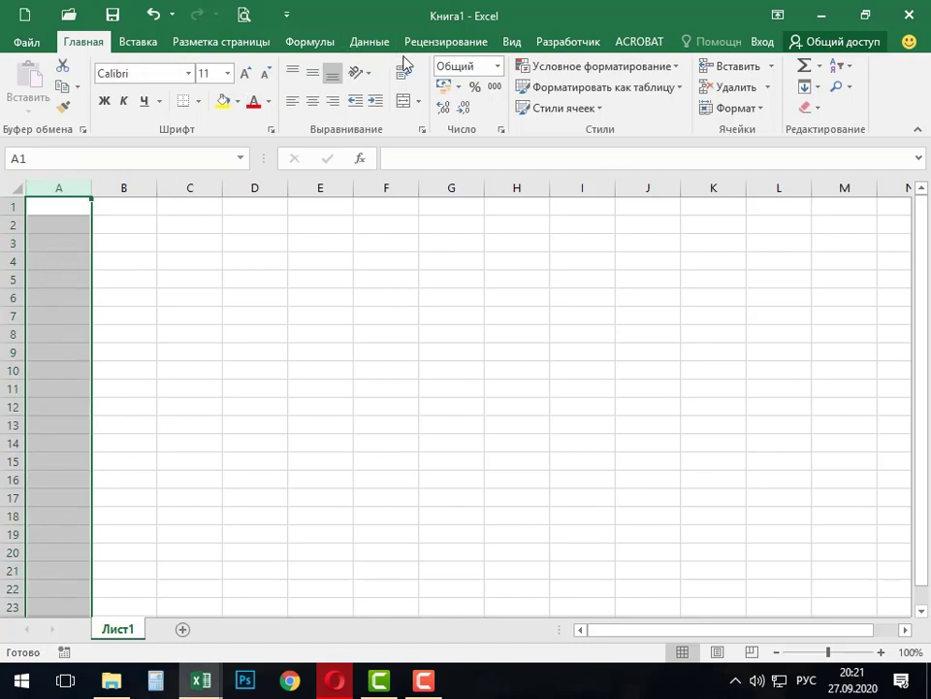
left_click(371, 44)
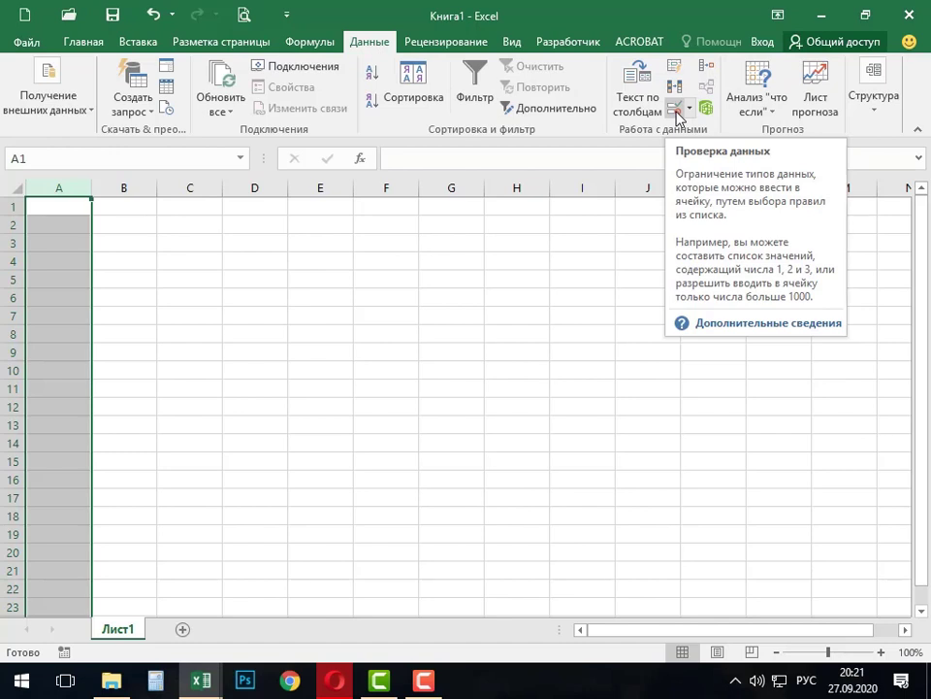
left_click(690, 112)
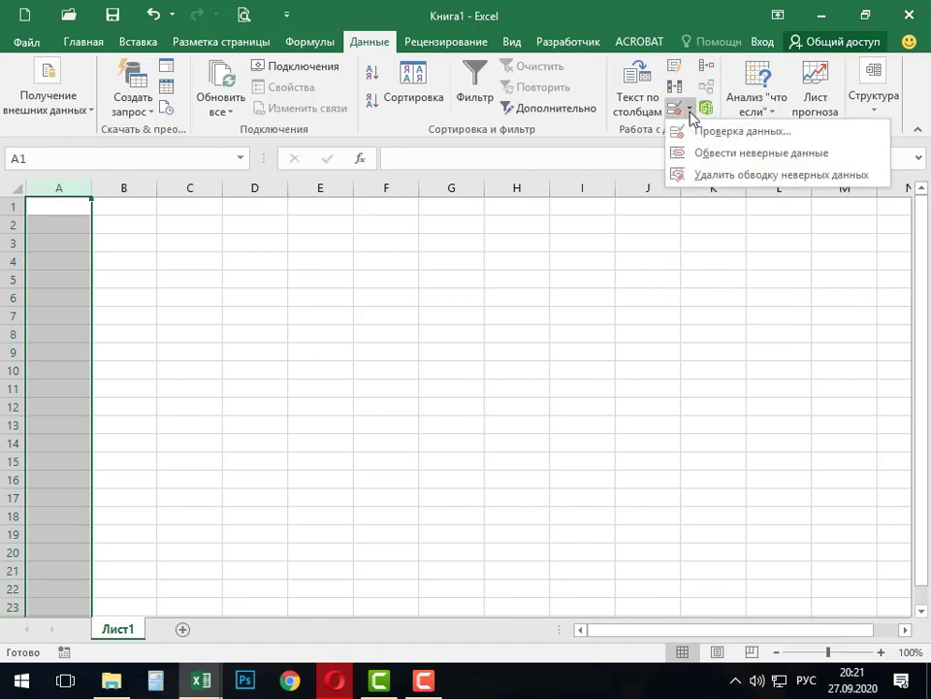
left_click(699, 133)
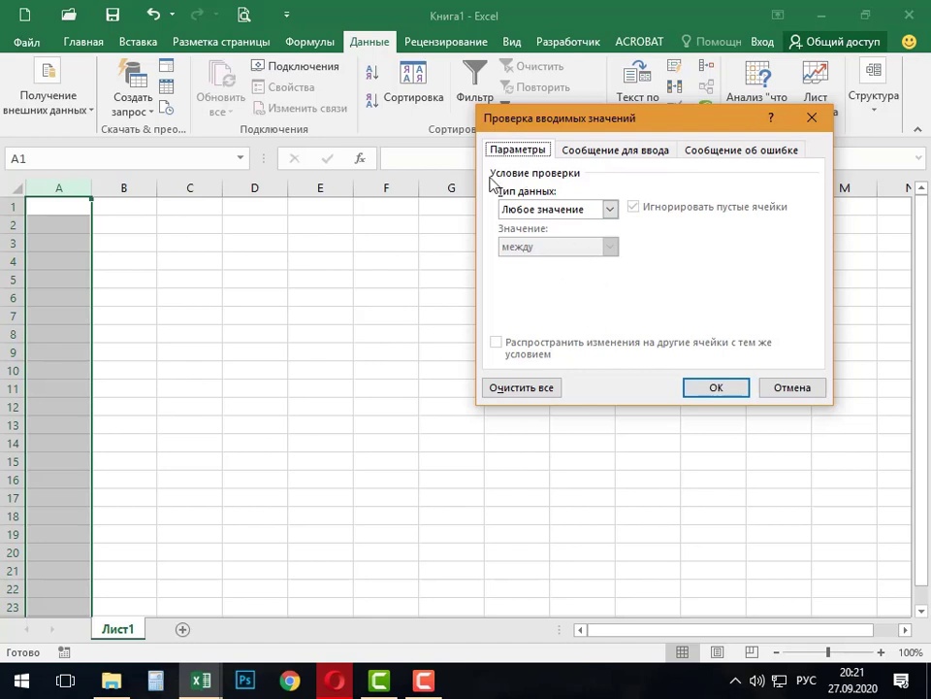
Set column A's validation to Длина текста между, minimum 2 and maximum 4, and apply it.
left_click(610, 209)
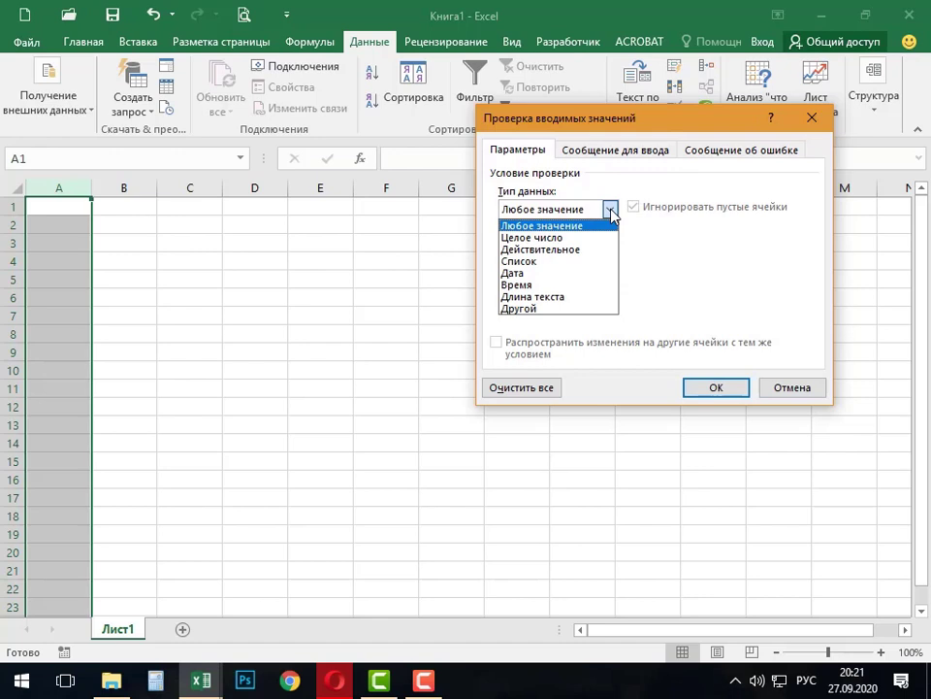
left_click(558, 298)
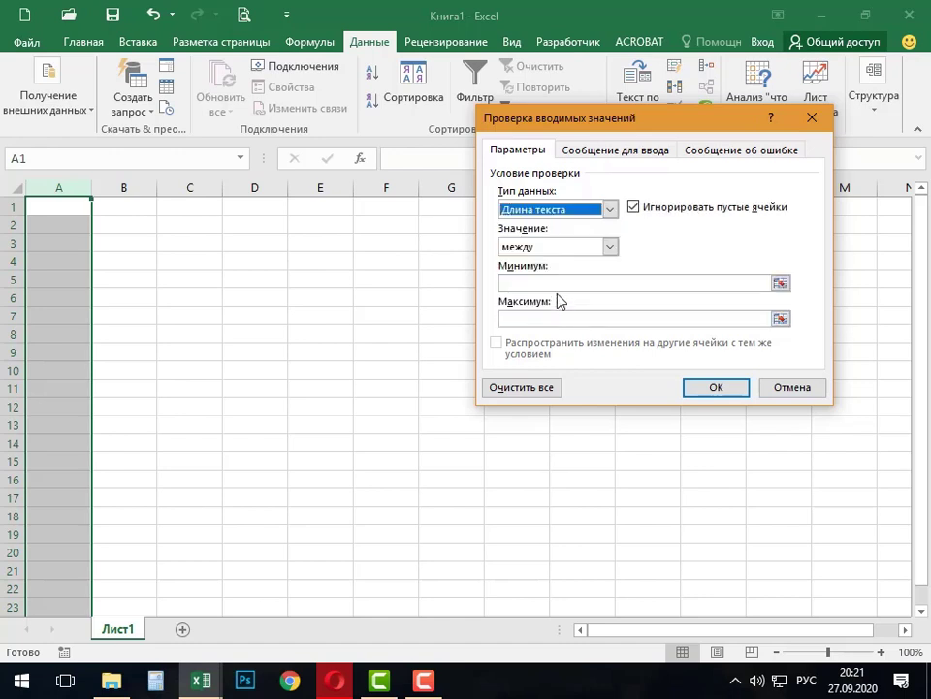
left_click(610, 249)
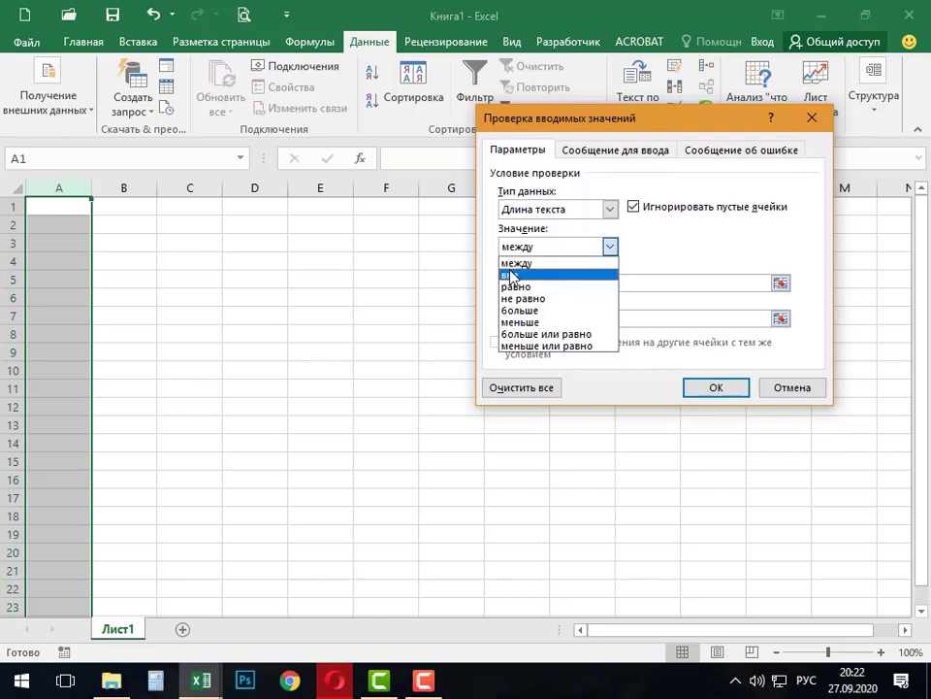
left_click(523, 263)
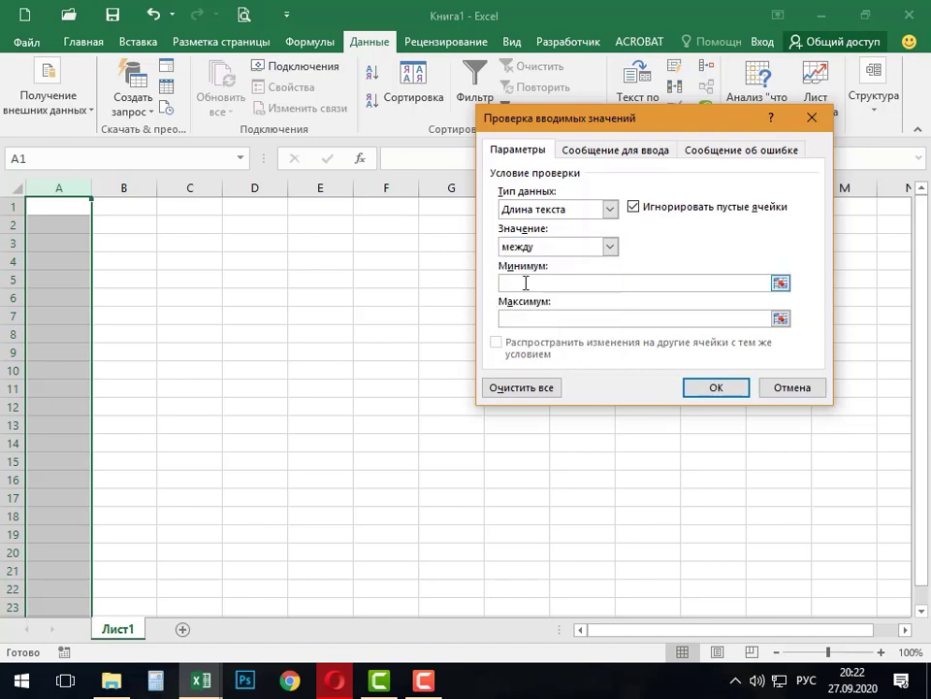
left_click(526, 283)
type("2")
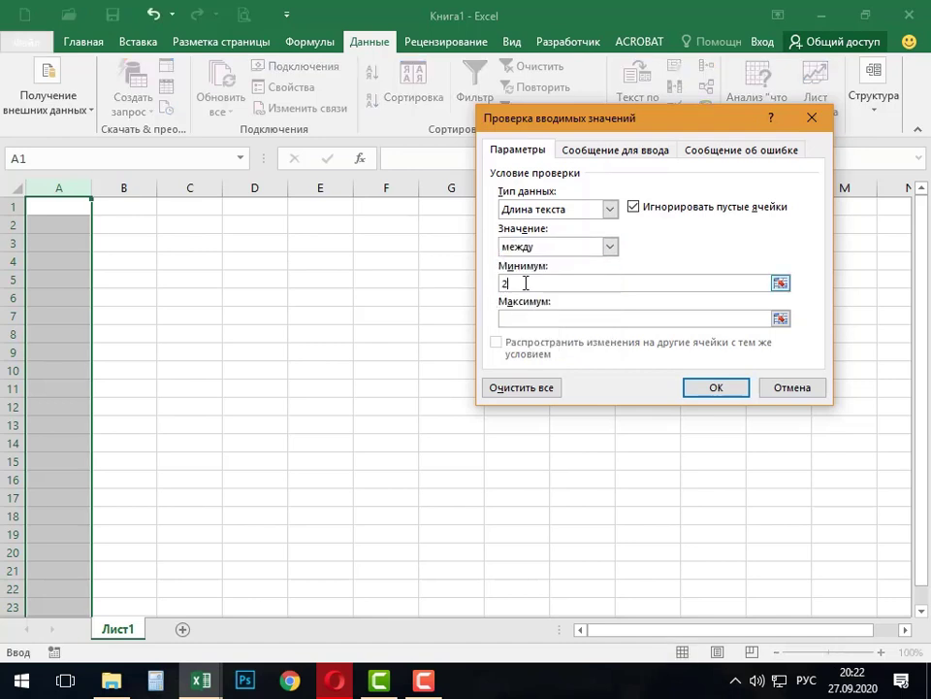
left_click(513, 322)
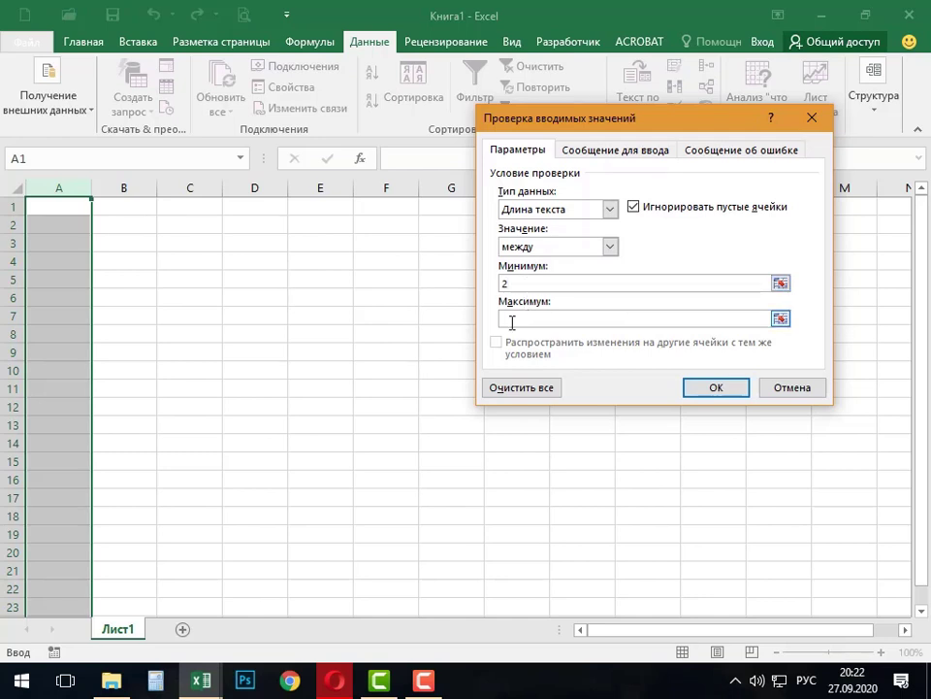
type("4")
left_click(704, 392)
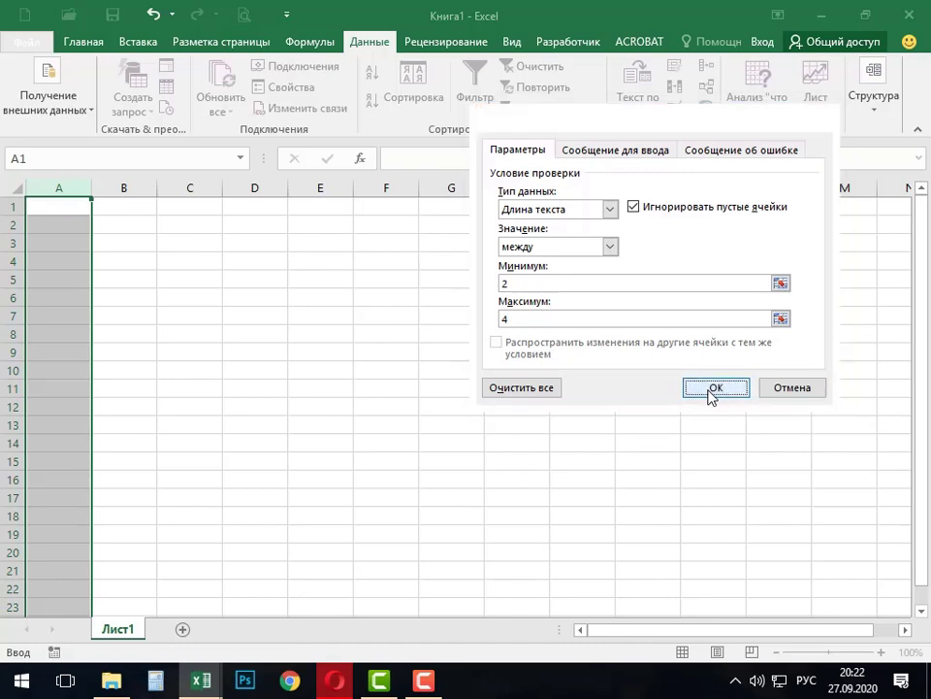
Enter ро in A1, then try е in A2 and cancel the rejection.
left_click(52, 206)
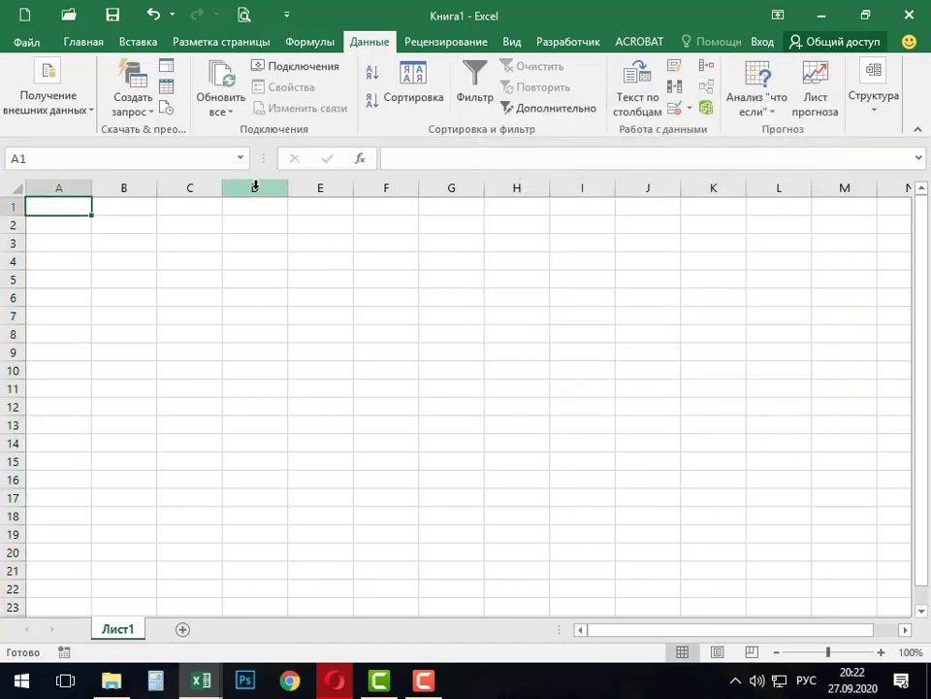
type("ро")
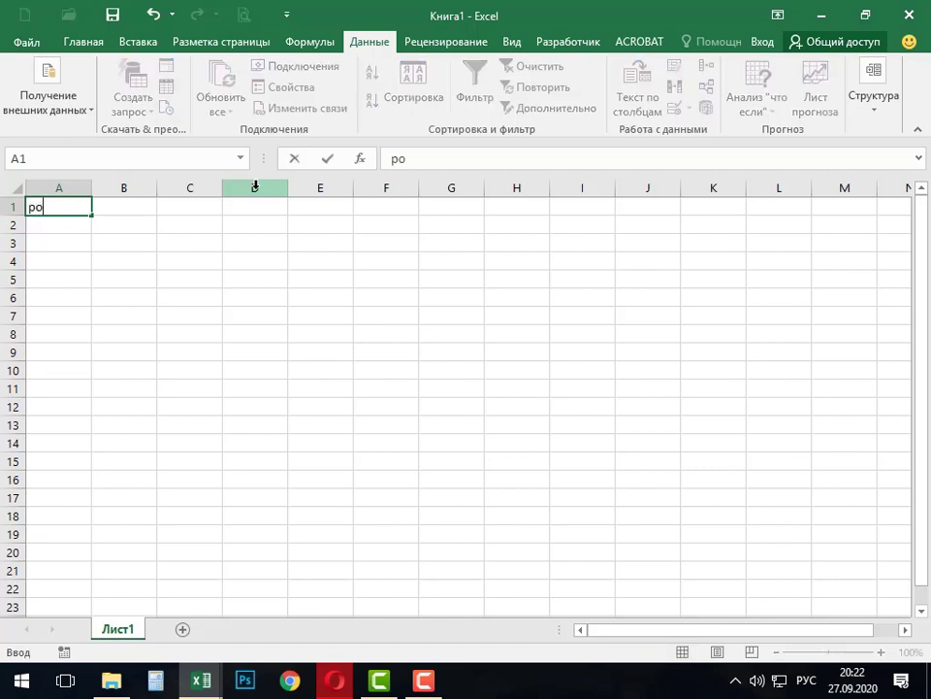
key("Return")
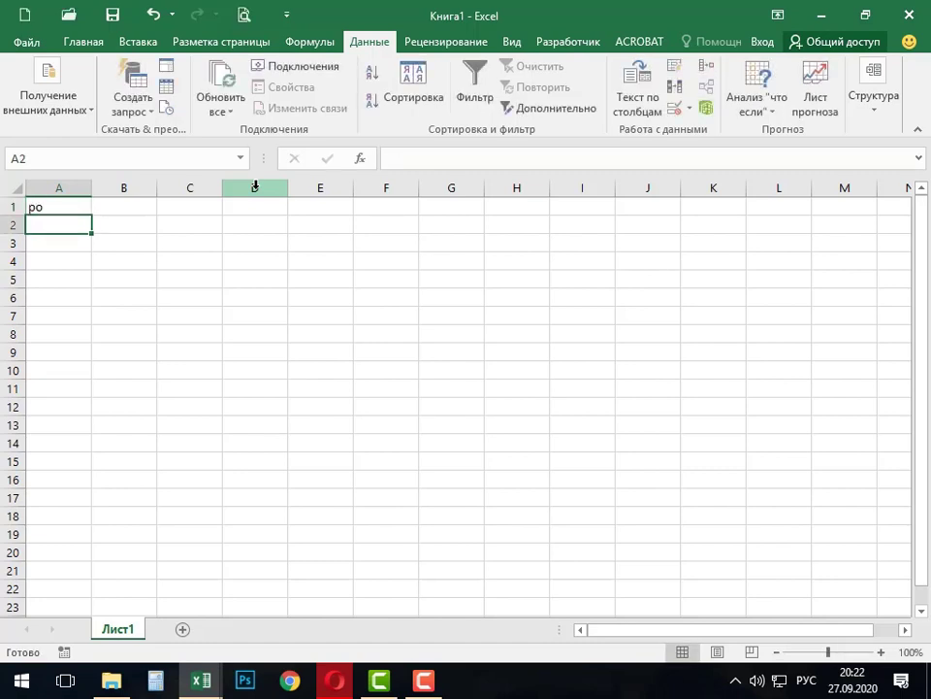
type("е")
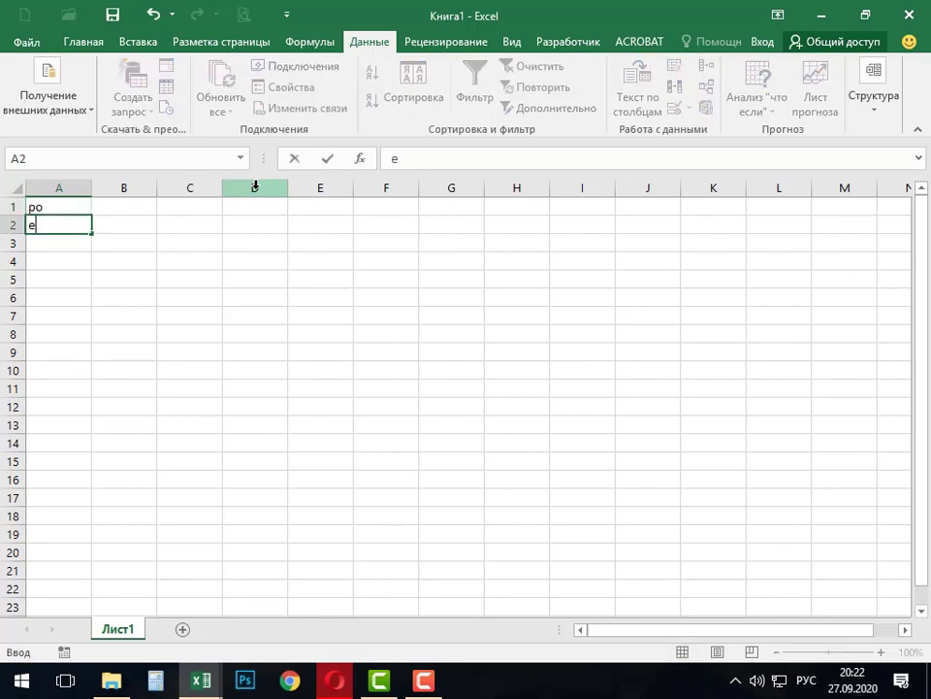
key("Return")
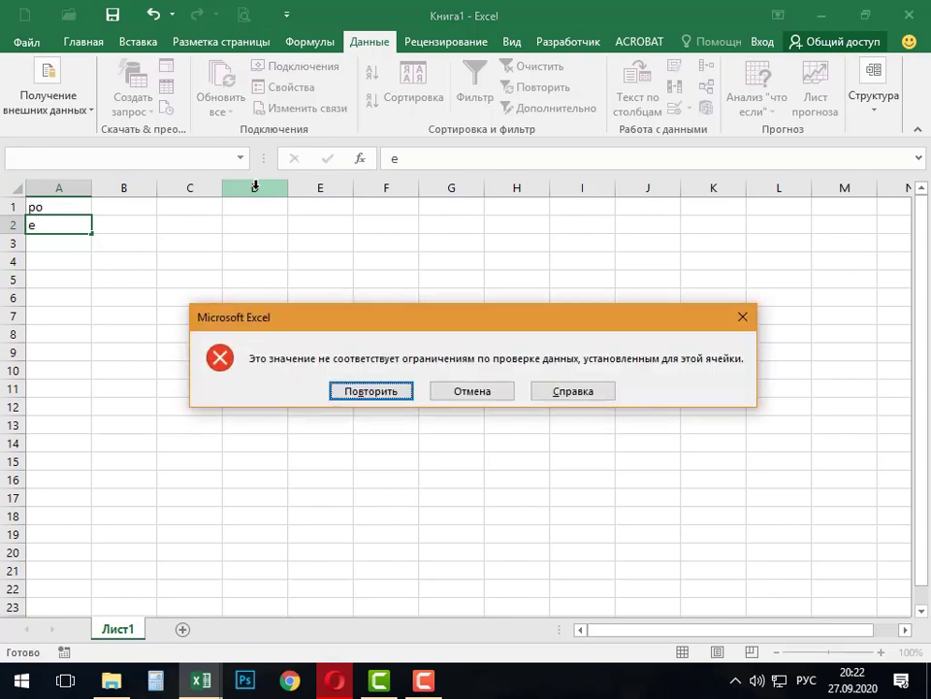
left_click(748, 317)
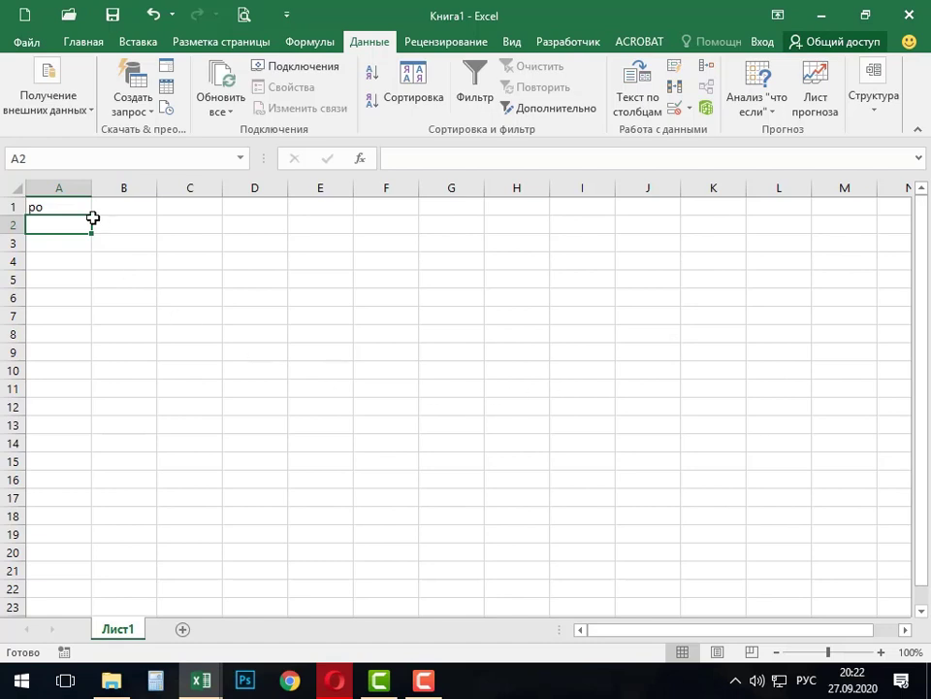
Try ннннн in A3 and cancel the validation error.
left_click(75, 243)
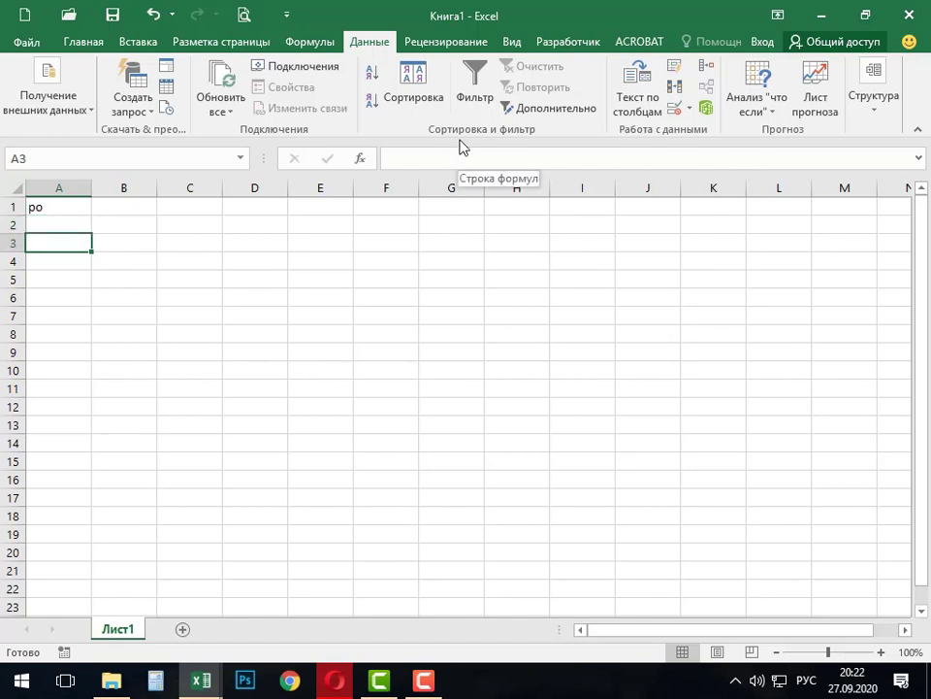
type("ннннн")
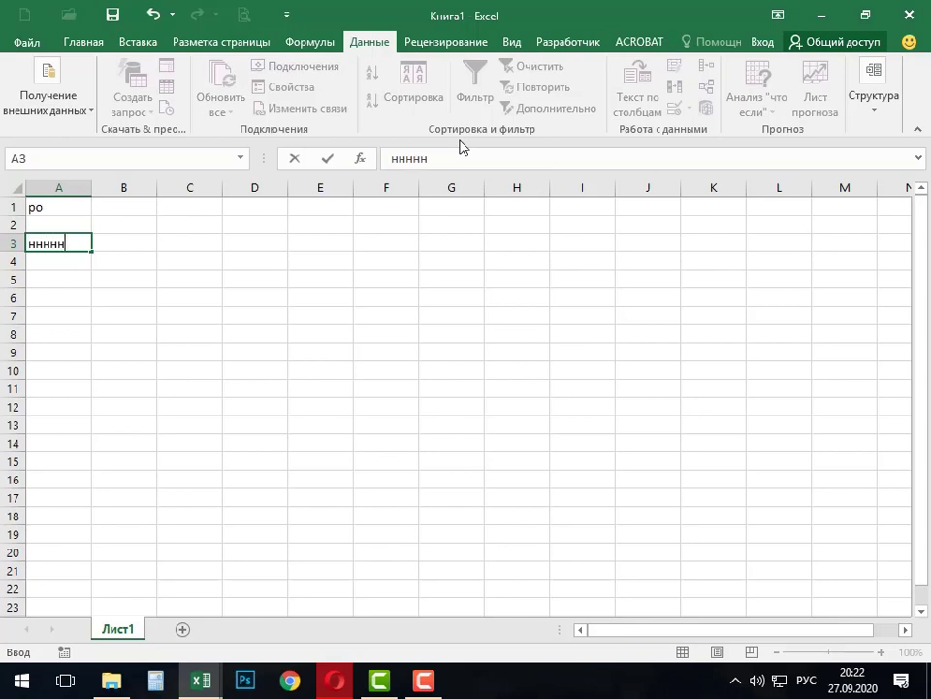
key("Return")
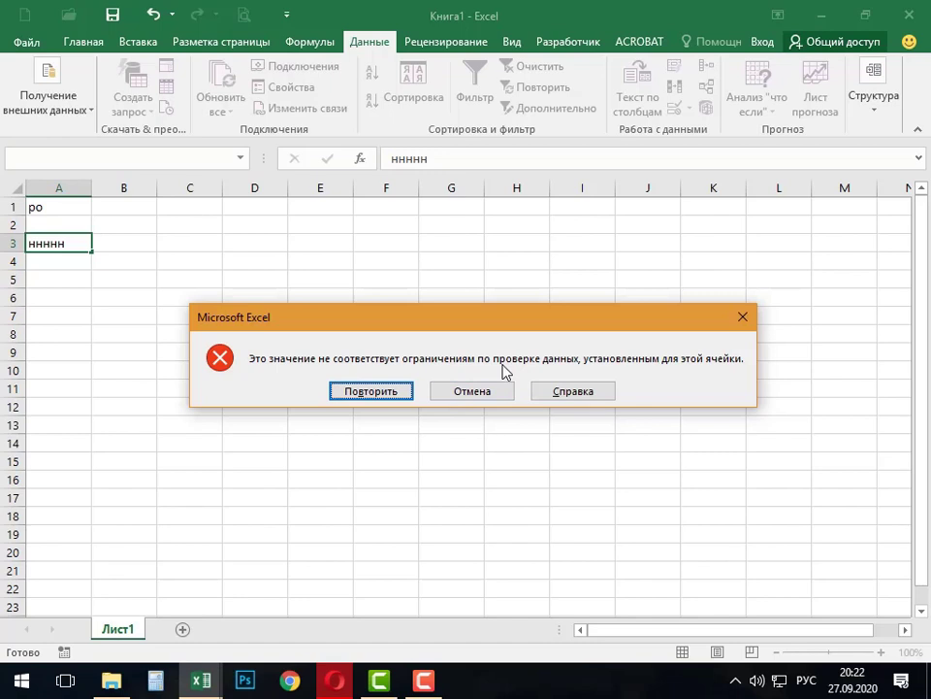
left_click(744, 319)
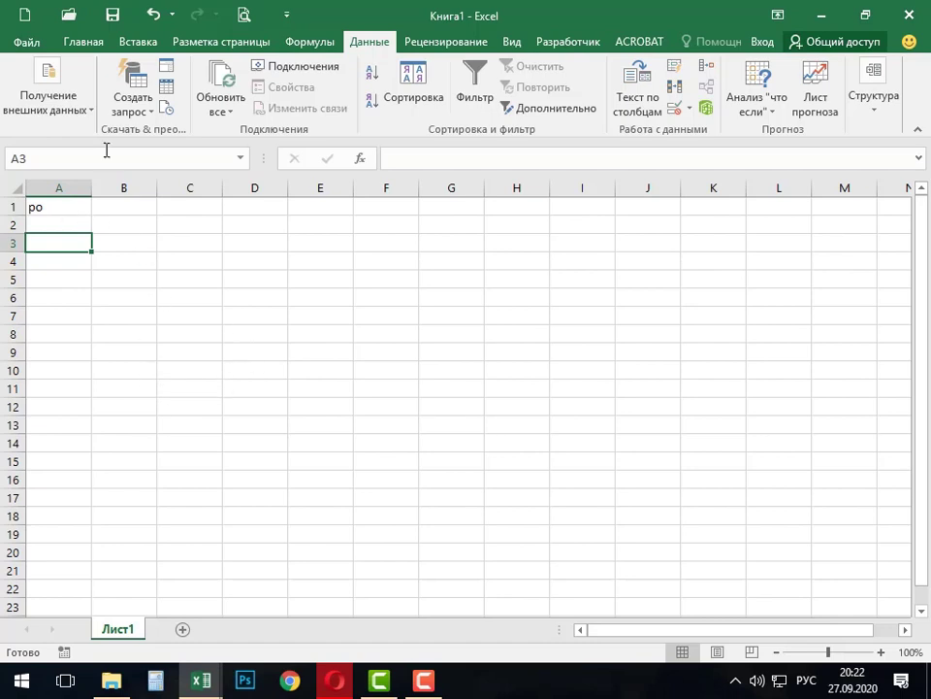
Reopen column A's validation and set the error alert style to Останов.
left_click(64, 182)
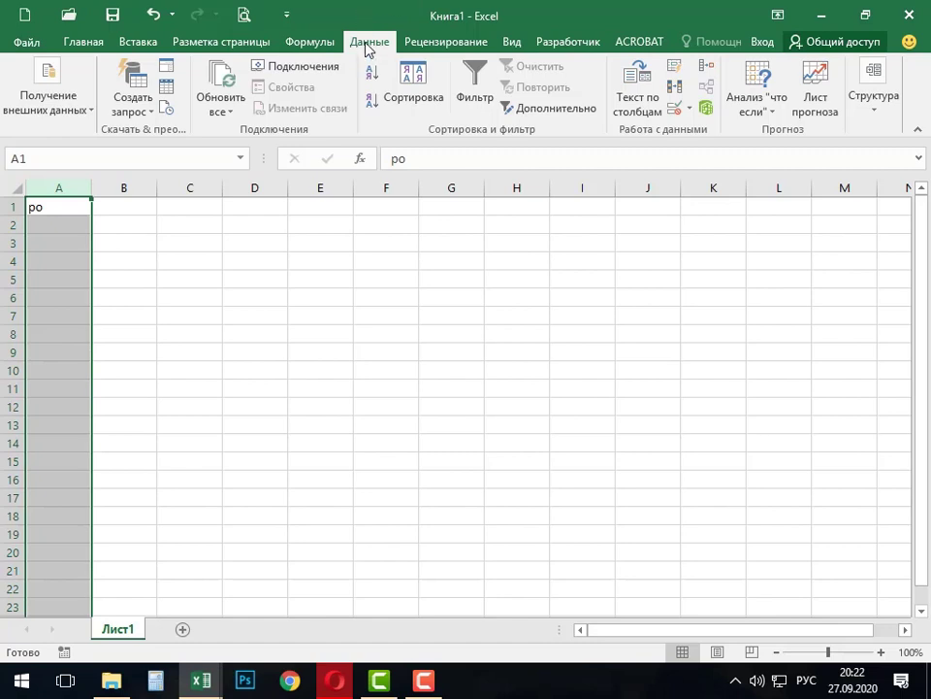
left_click(691, 109)
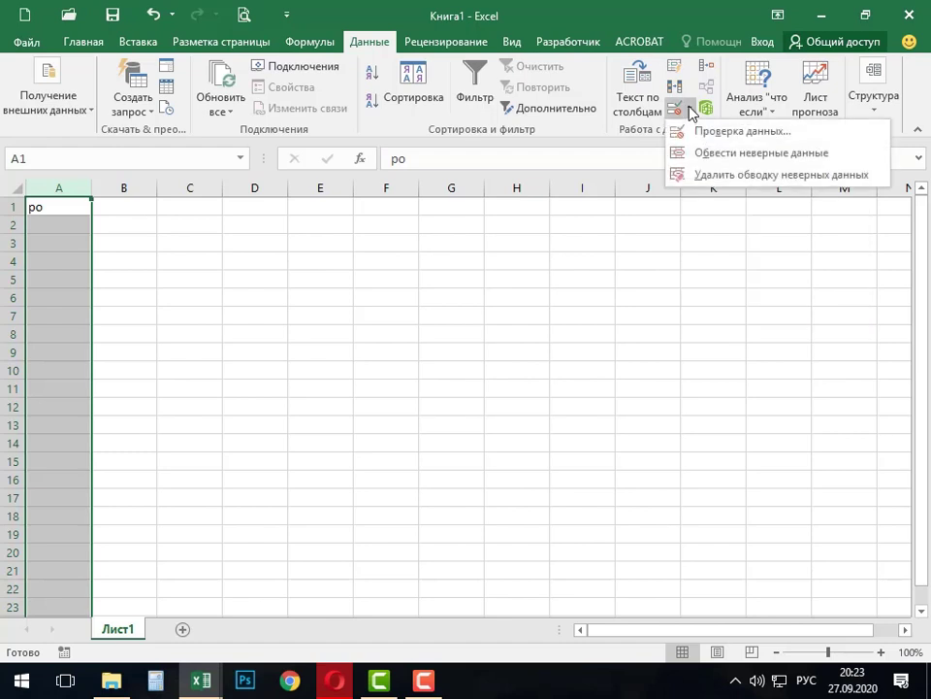
left_click(730, 132)
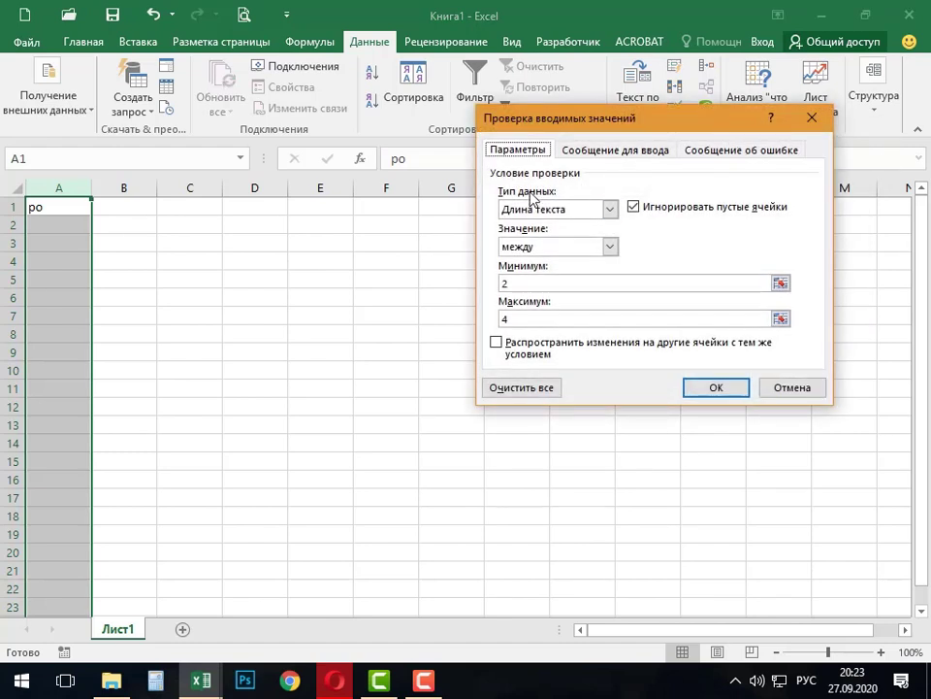
left_click(757, 155)
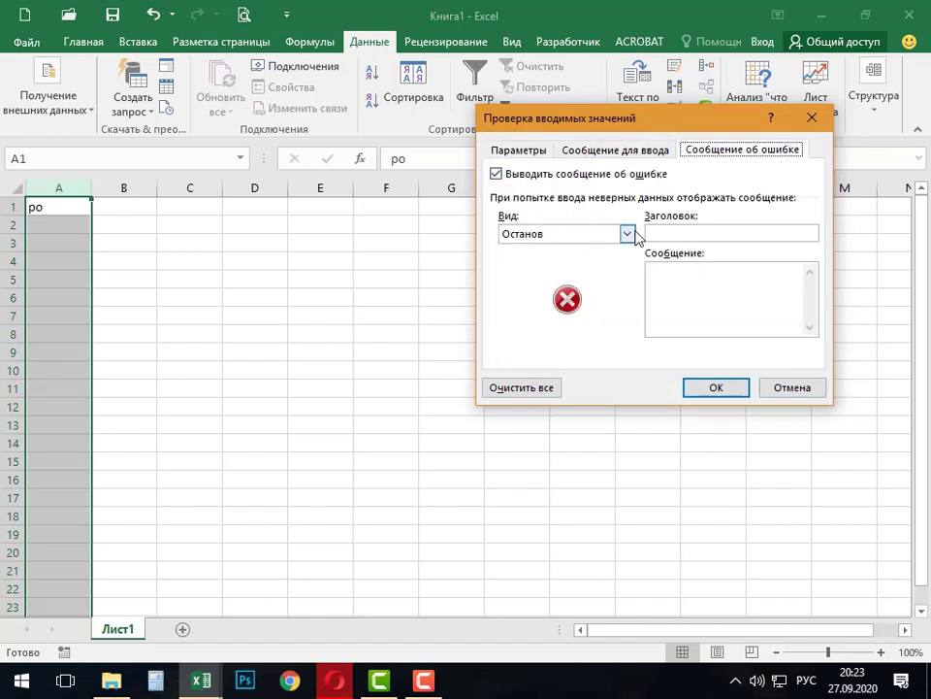
left_click(628, 235)
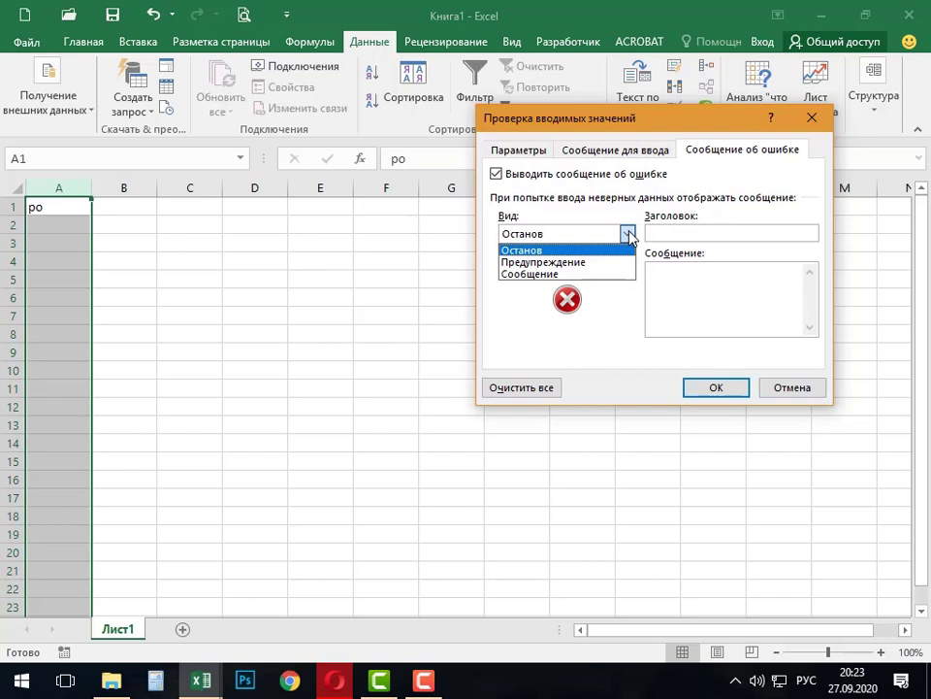
left_click(566, 264)
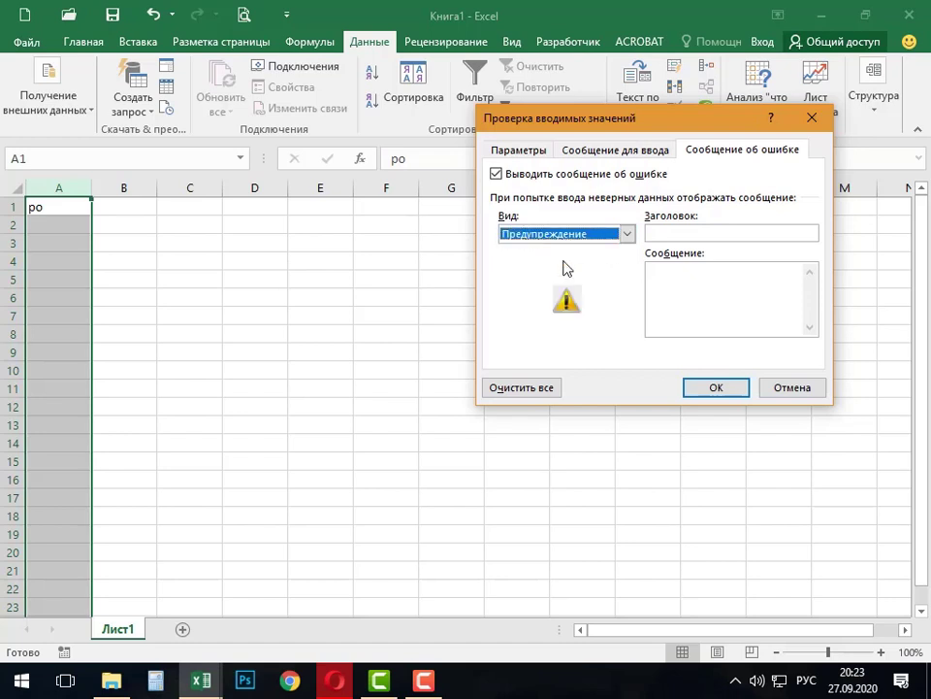
left_click(543, 238)
left_click(524, 274)
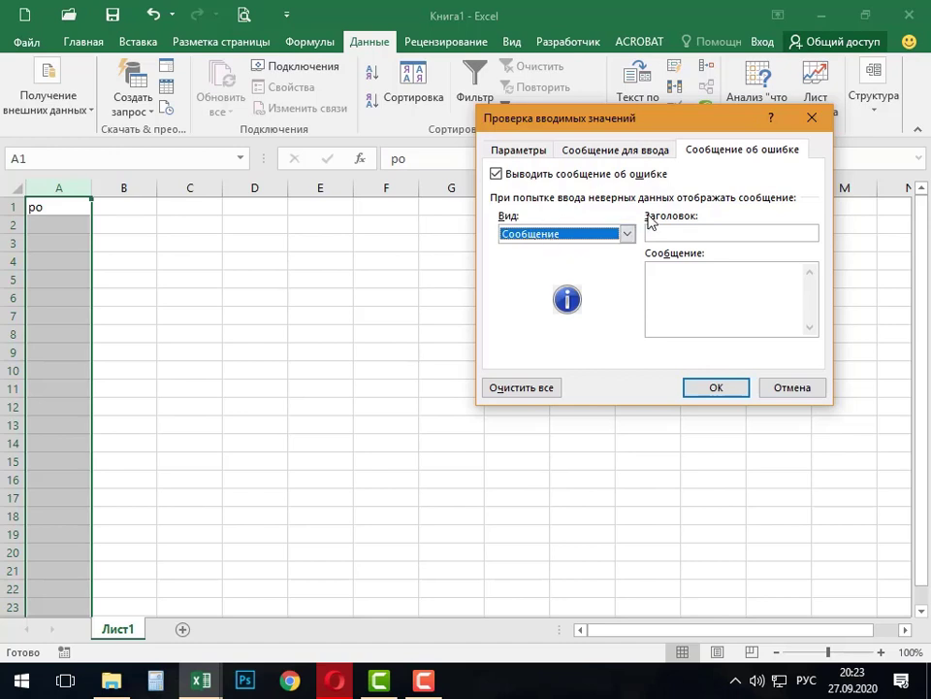
left_click(626, 234)
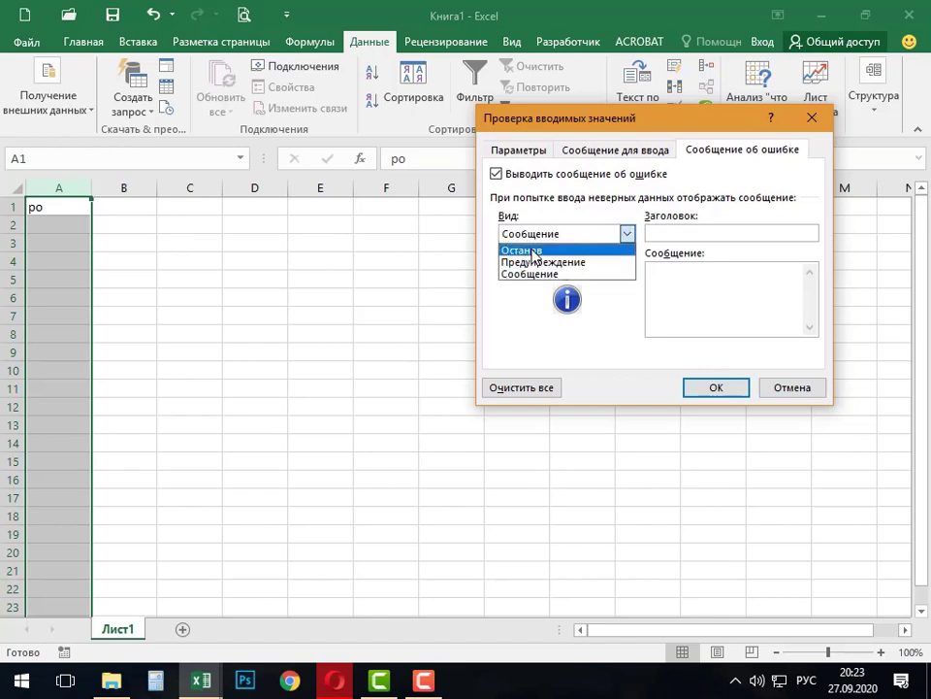
left_click(515, 249)
Enter error title 'Ошибка!!!' and message 'Минимум 2 буквы, а максимум 4', then confirm.
left_click(676, 237)
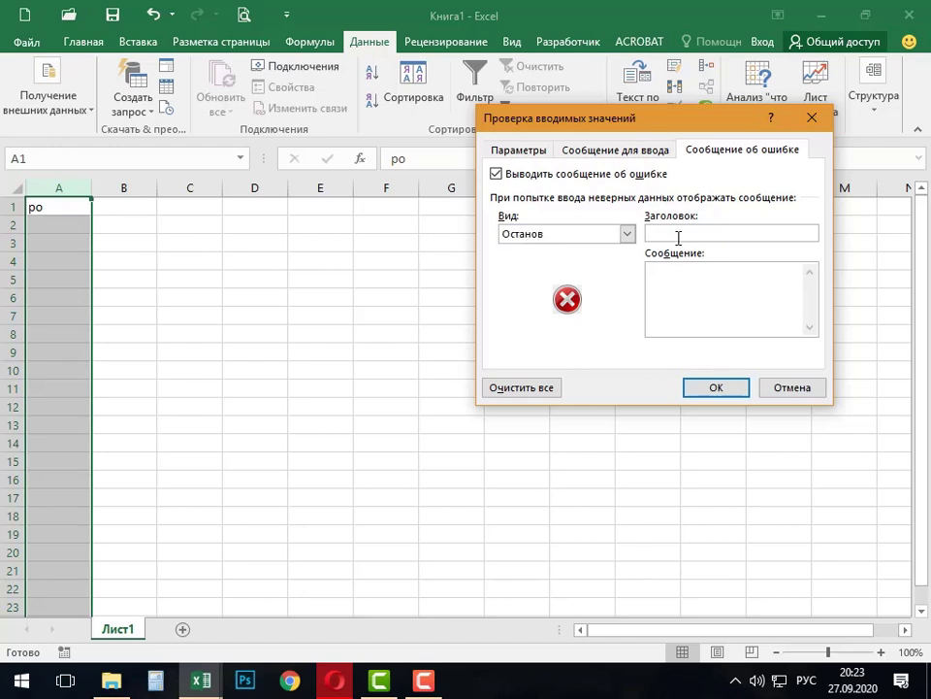
type("Оши")
type("бка")
type("!!!")
left_click(678, 283)
type("Миним")
type("ум ")
type("2 б")
type("уквы")
type(", а ма")
type("ксимум 4")
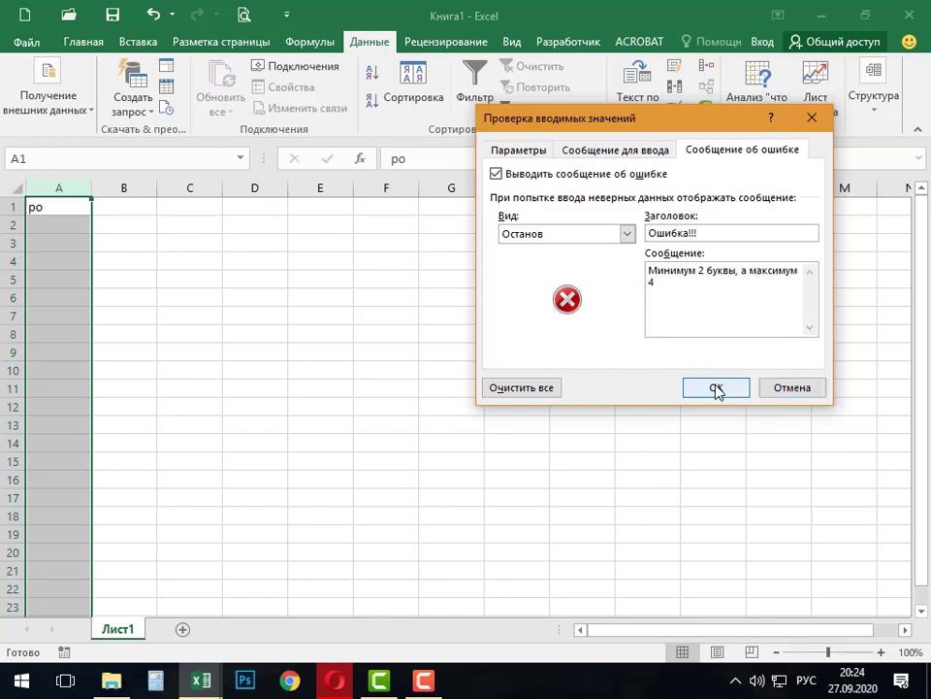
left_click(715, 388)
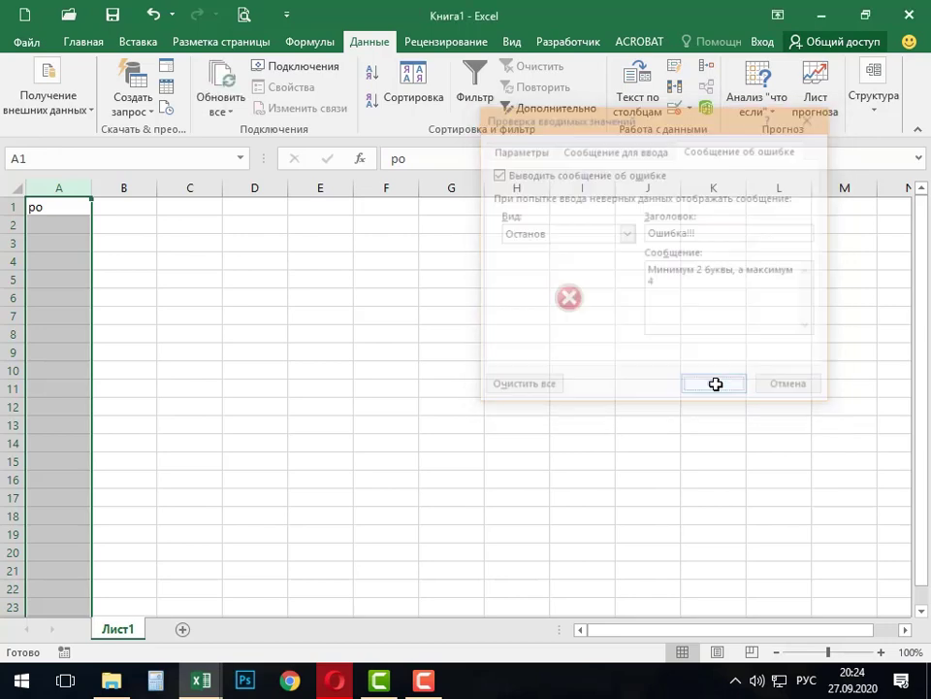
Test л in A2, cancel the Ошибка!!! rejection, and delete ро from A1.
left_click(58, 226)
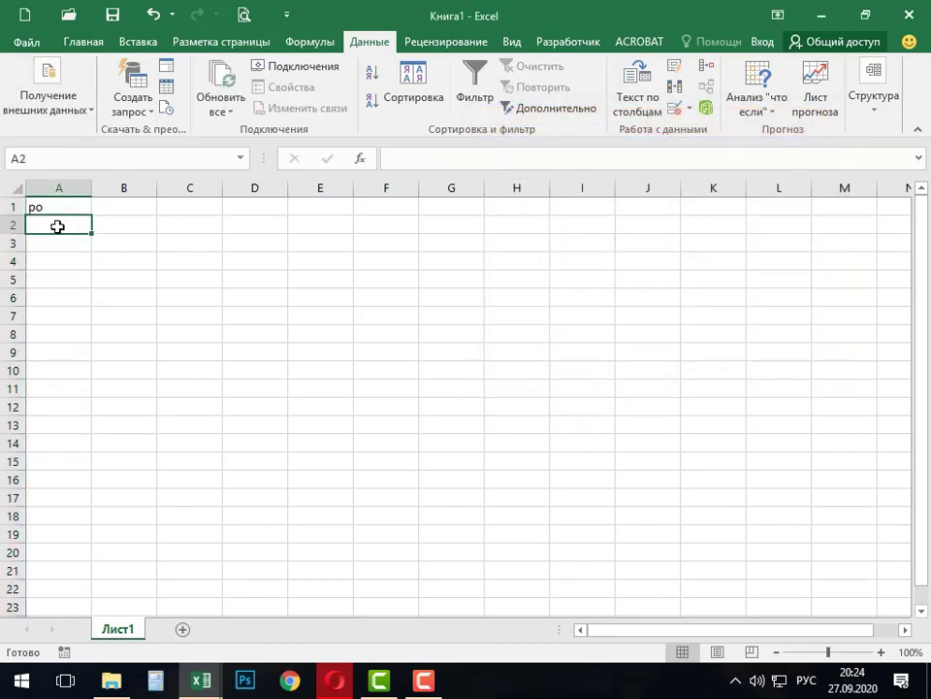
type("л")
key("Return")
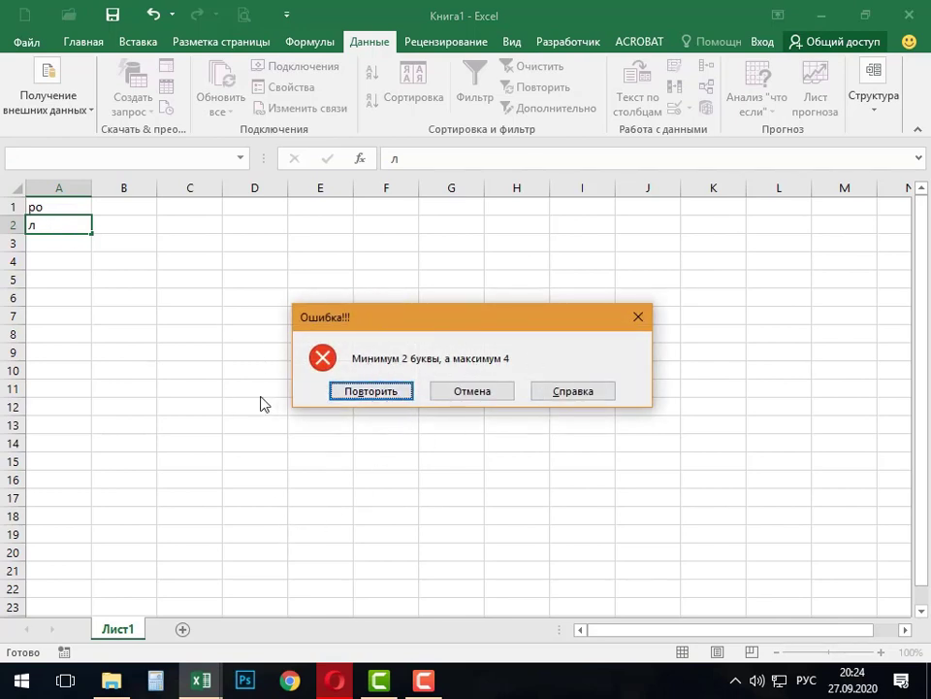
left_click(645, 315)
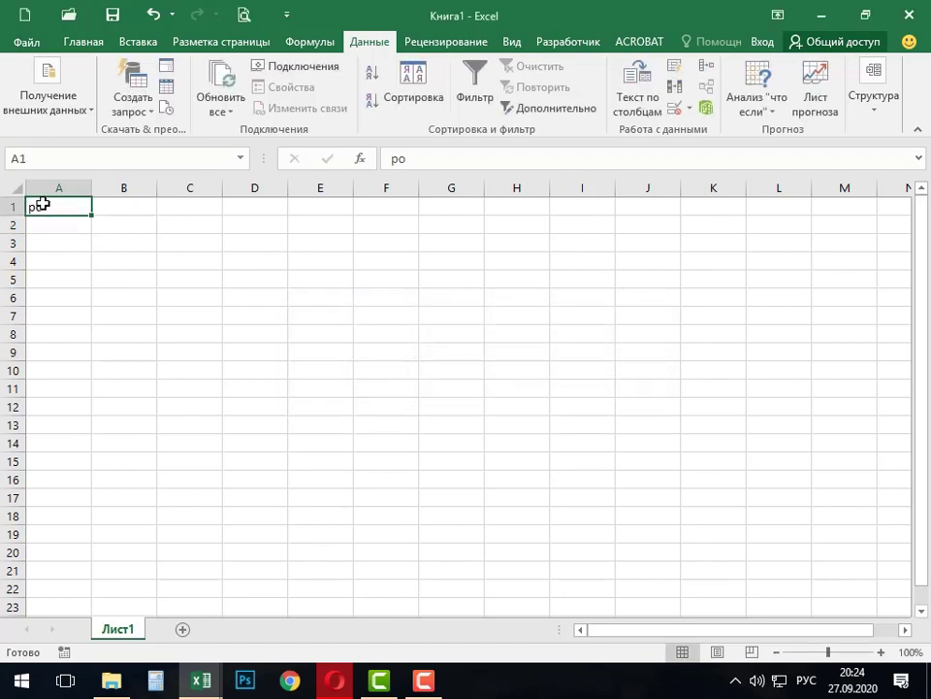
key("Delete")
For A1:A2, enter input hint title 'Внимание!' and message 'Кол-во символов от 2 до 4'.
left_click_drag(57, 205, 58, 221)
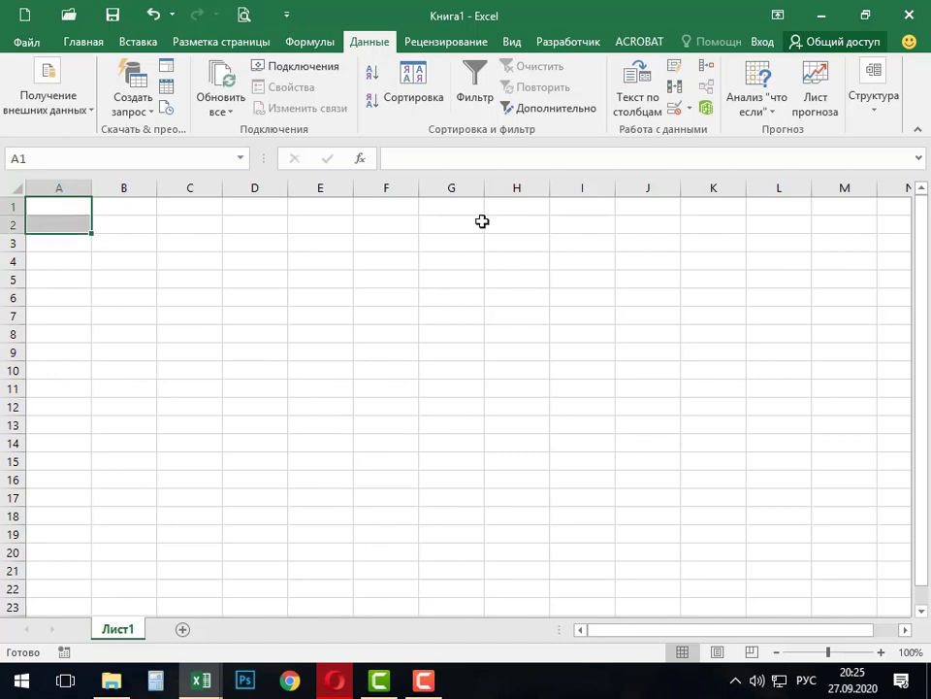
left_click(690, 108)
left_click(719, 137)
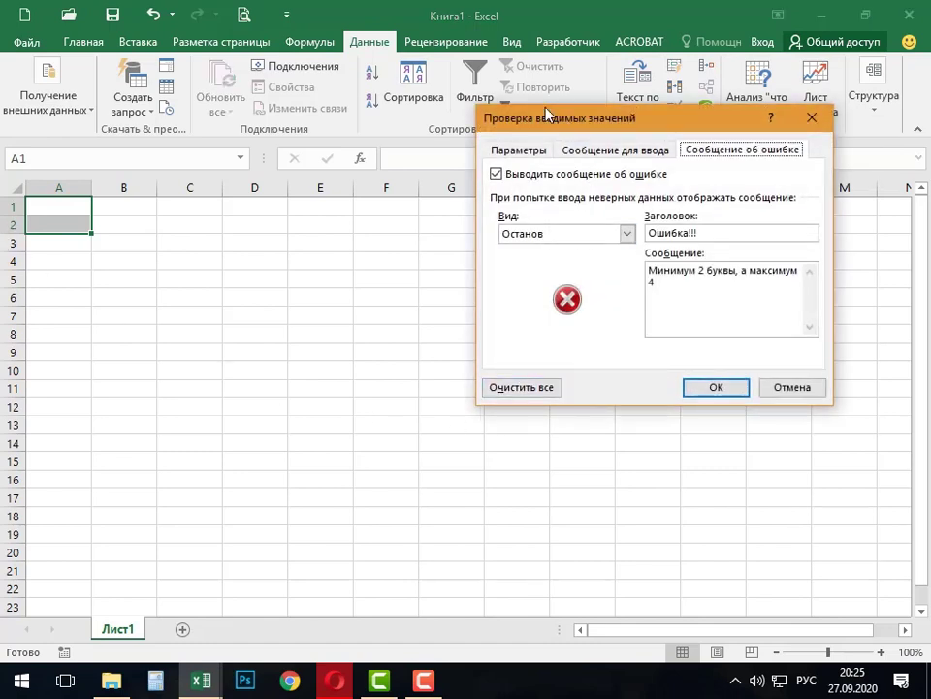
left_click(604, 153)
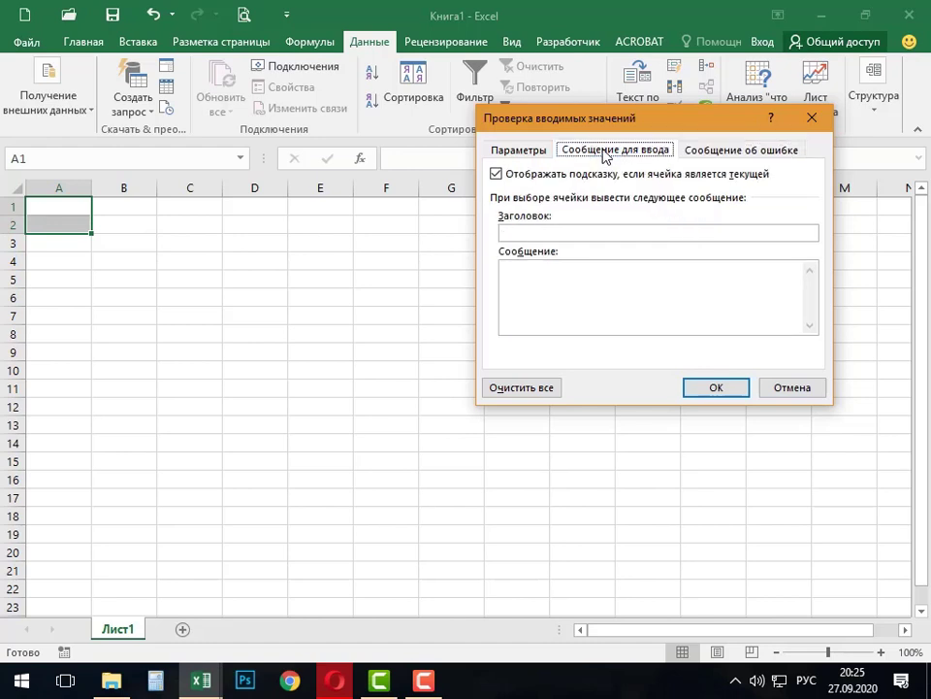
left_click(526, 231)
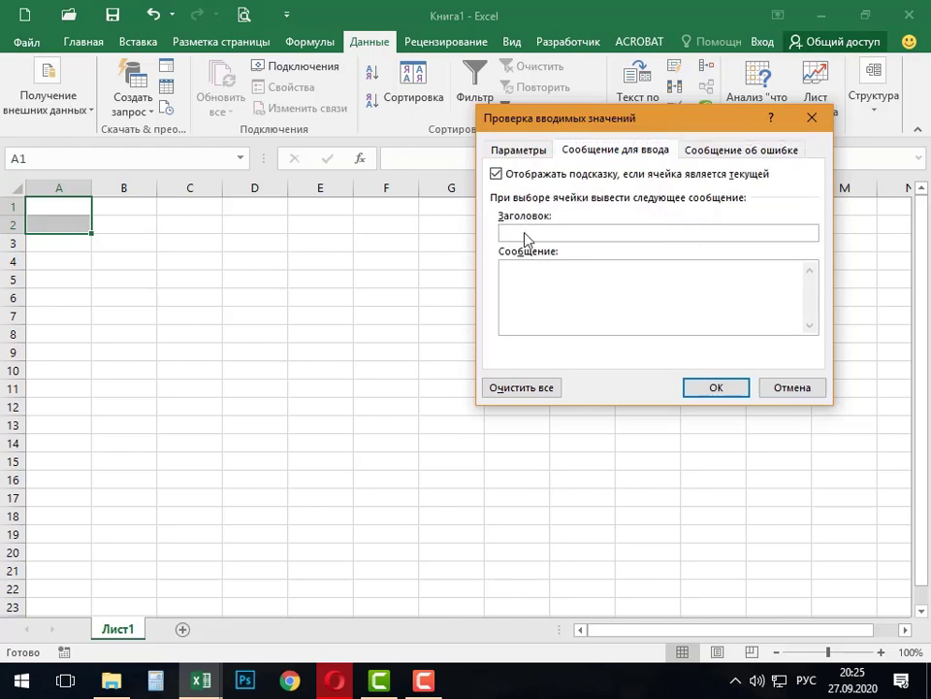
type("Вниман")
type("ие!")
left_click(532, 293)
type("Кол-в")
type("о с")
type("имволов ")
type("от 2 ")
type("до 4")
Apply the hint and compare A1–A2 against A3 through A11, ending back on A1.
left_click(736, 389)
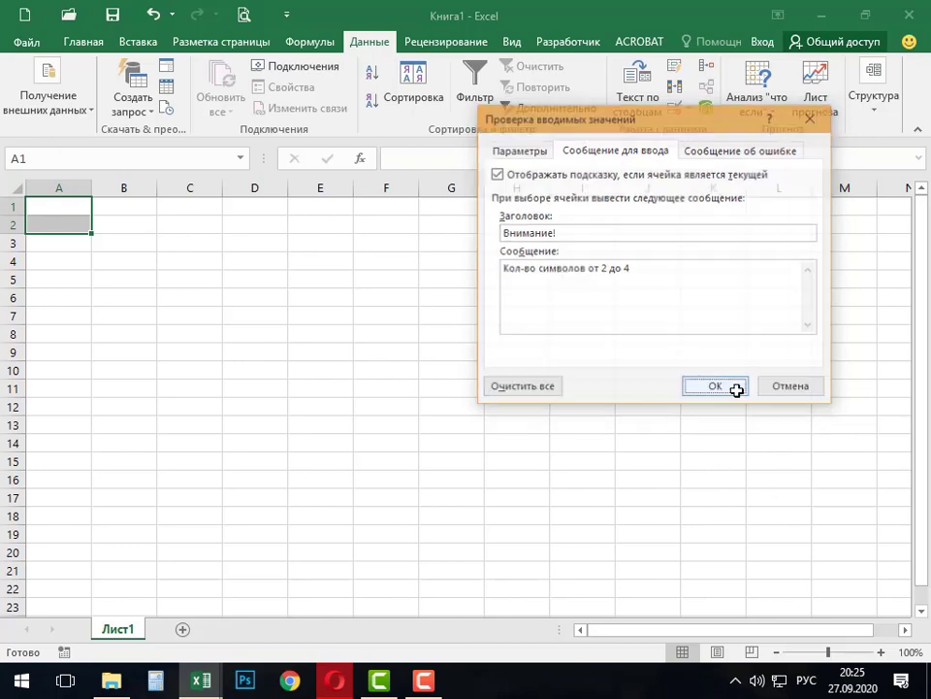
left_click(51, 205)
left_click(51, 224)
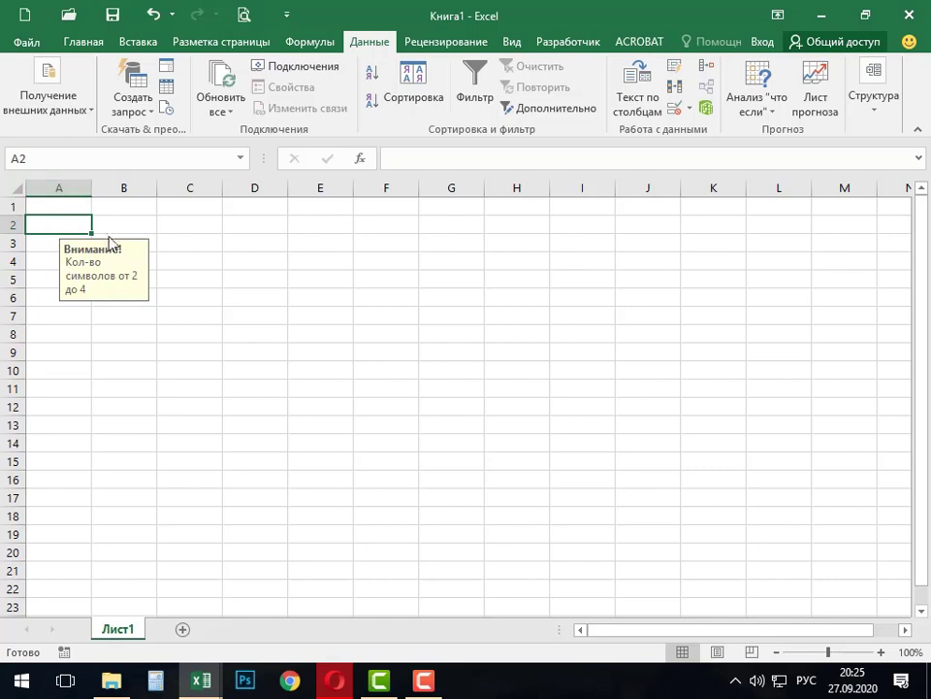
left_click(46, 242)
left_click(46, 257)
left_click(56, 281)
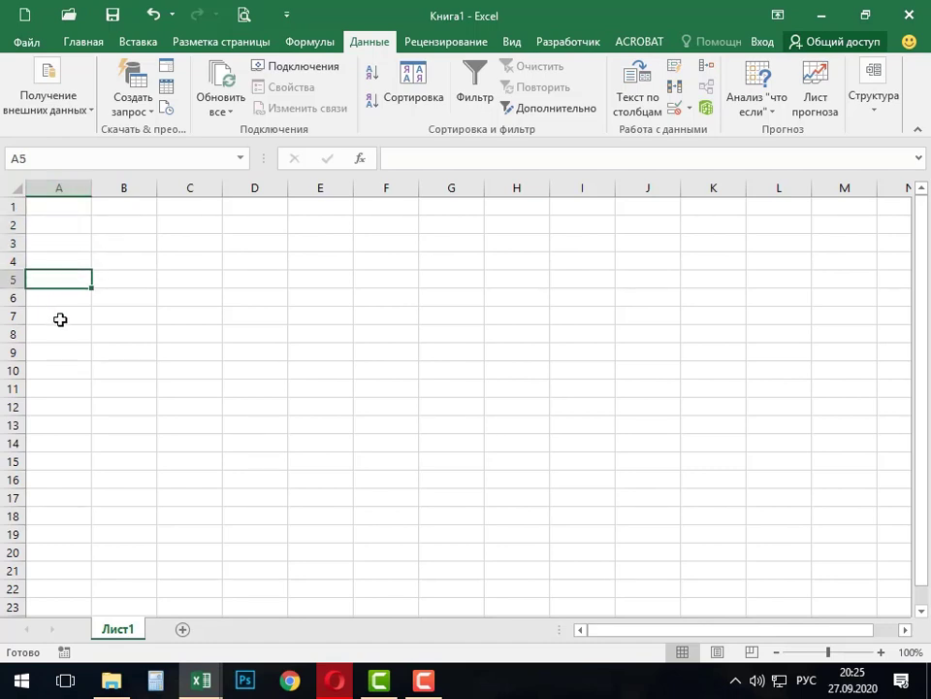
left_click(60, 316)
left_click(68, 390)
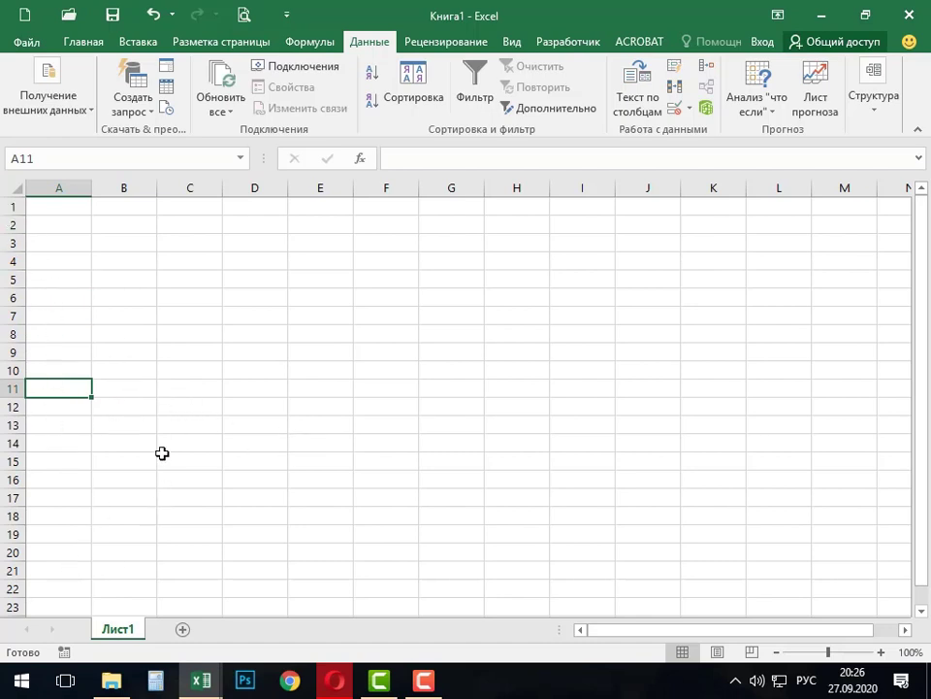
left_click(66, 202)
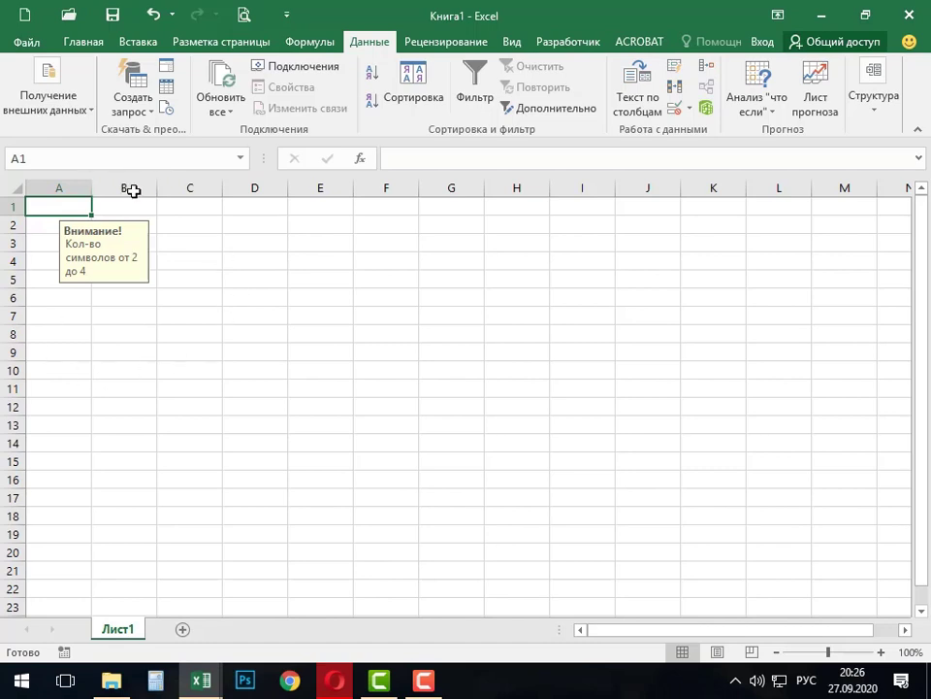
Set column B's validation to Целое число между, minimum 10 and maximum 1000.
left_click(126, 182)
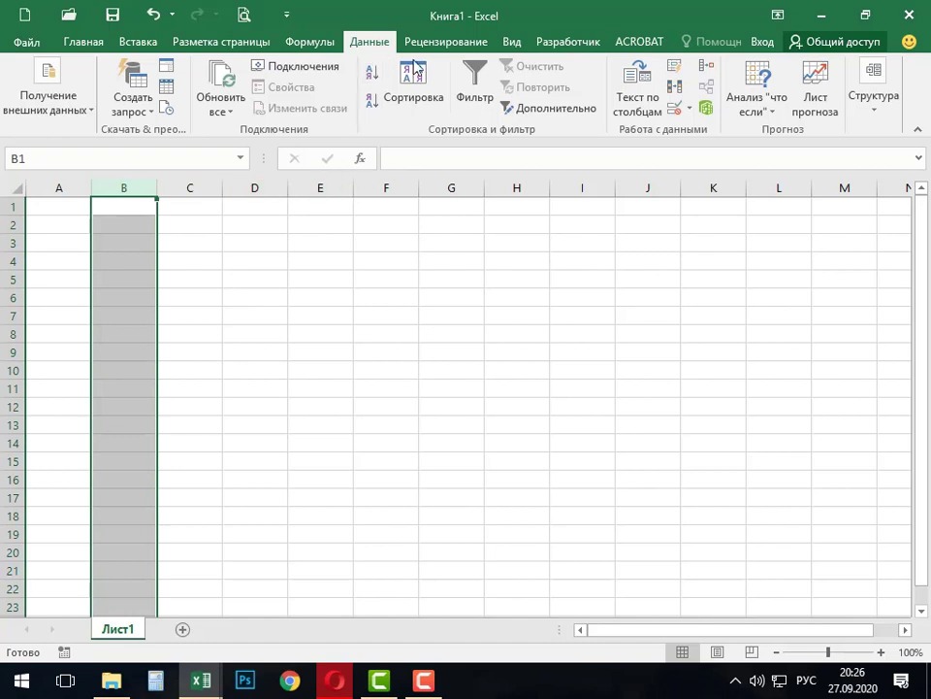
left_click(691, 109)
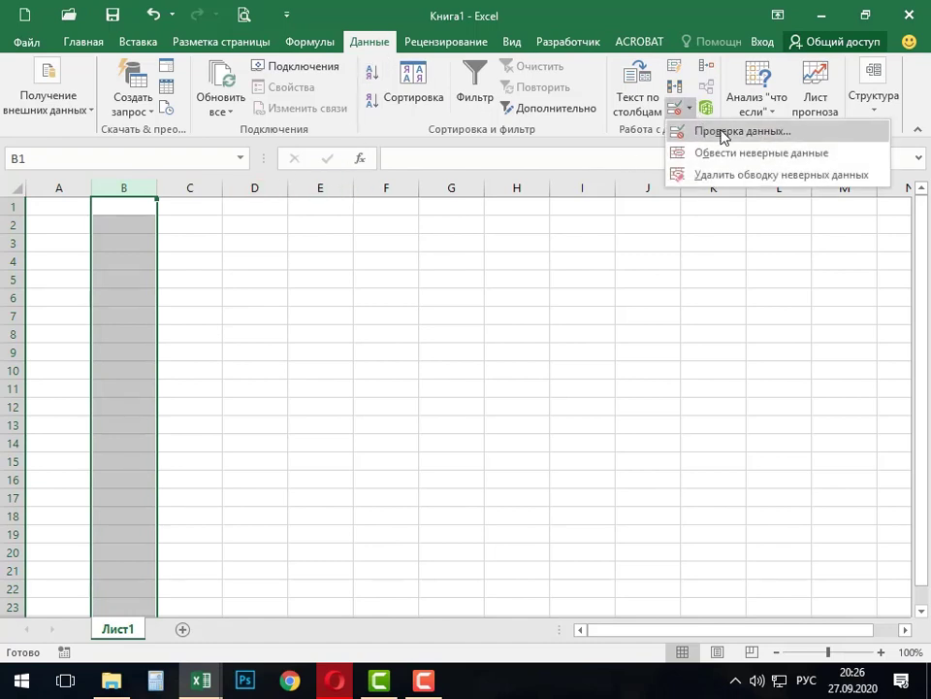
left_click(722, 135)
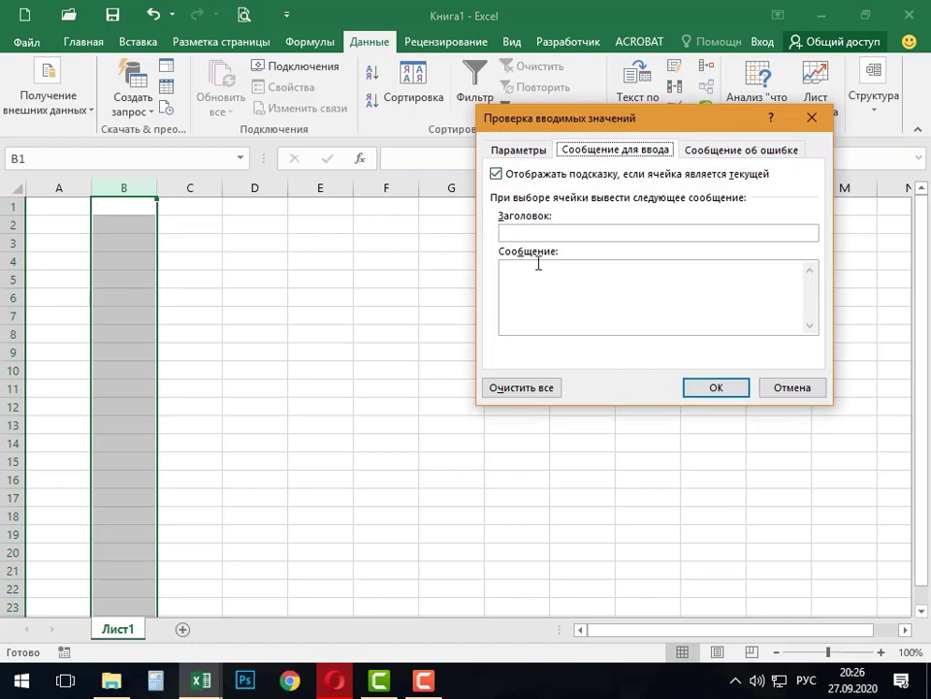
left_click(519, 150)
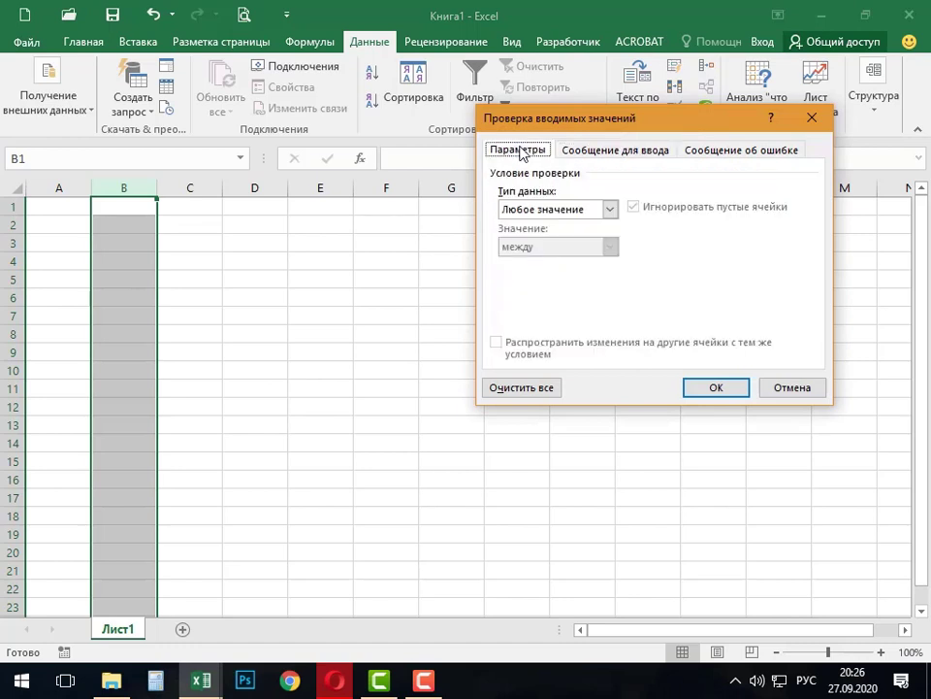
left_click(609, 210)
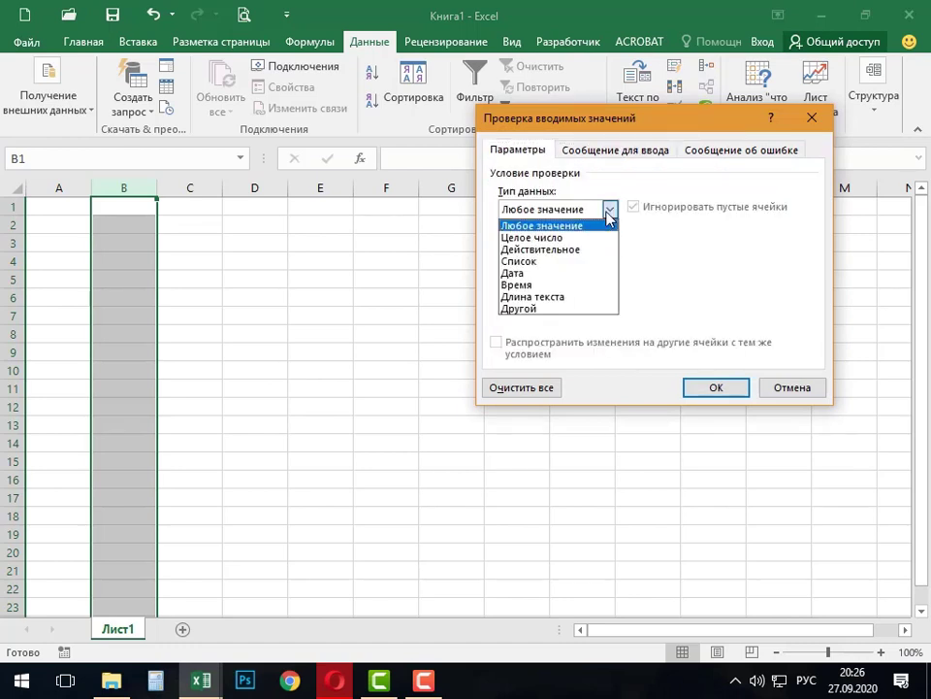
left_click(529, 238)
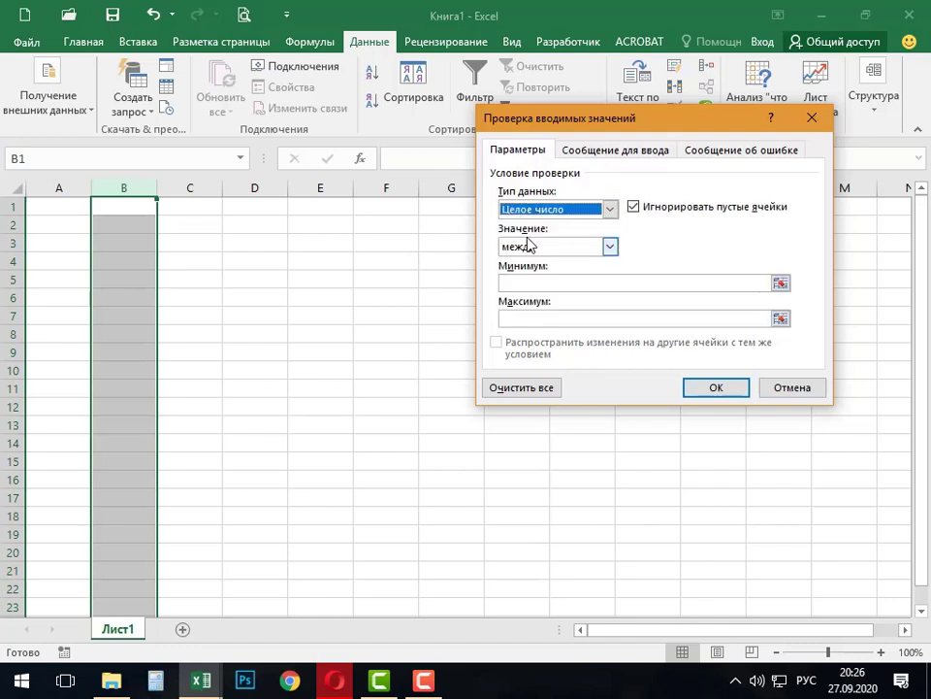
left_click(609, 246)
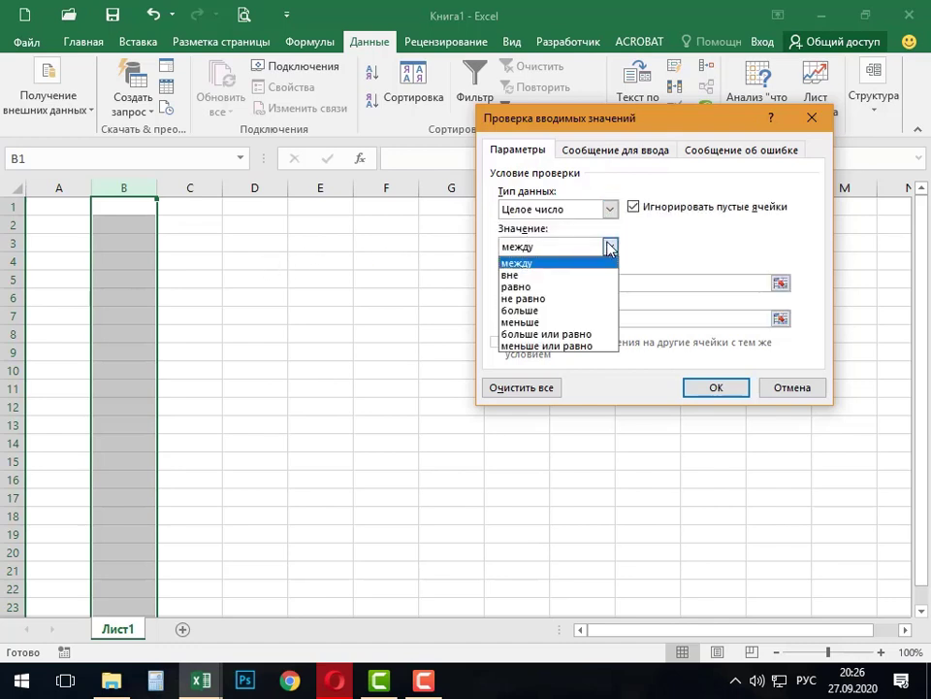
left_click(514, 263)
left_click(527, 282)
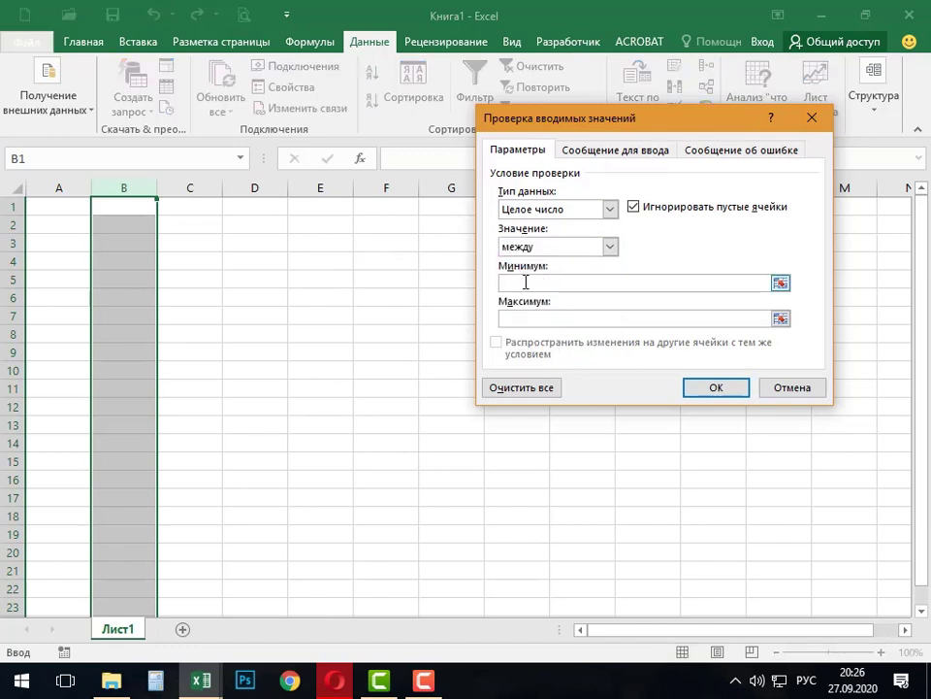
type("10")
key("Tab")
type("10")
type("00")
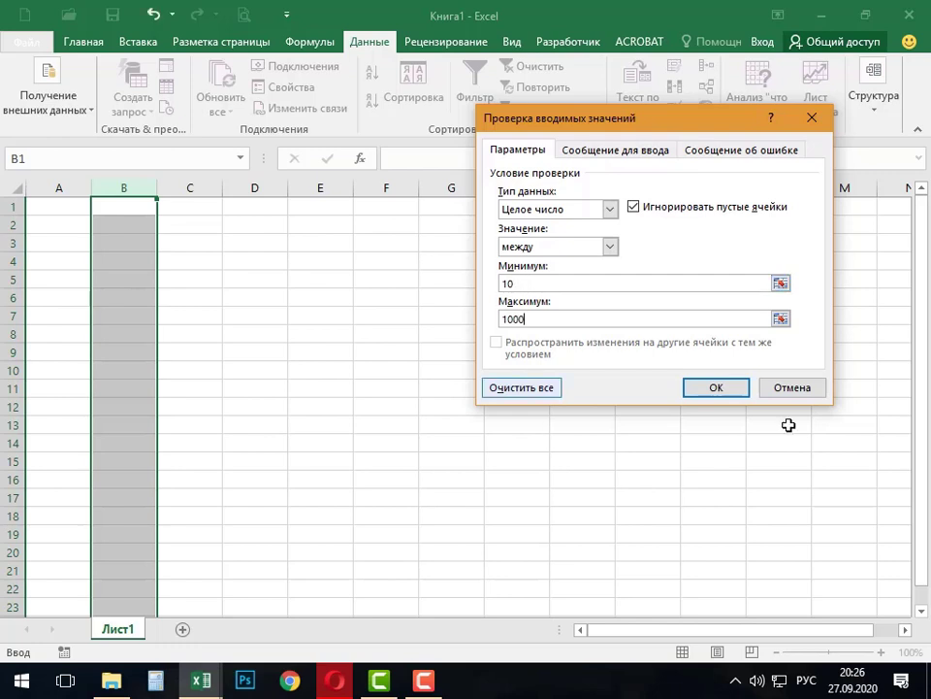
Add error alert 'Ошибка!' with message 'Значения могут быть от 10 до 1000' and confirm.
left_click(743, 150)
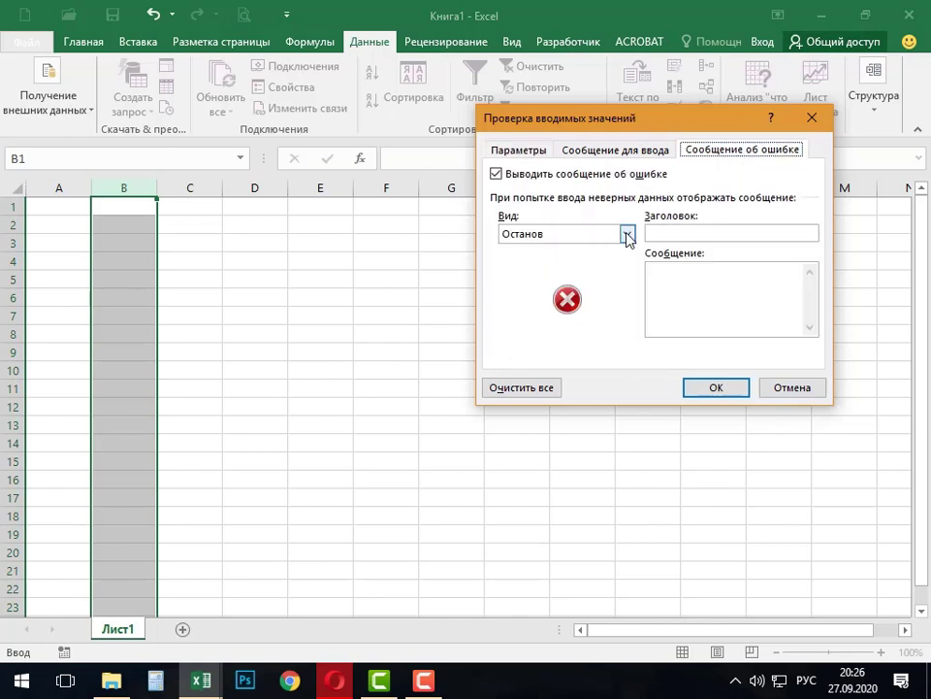
left_click(669, 232)
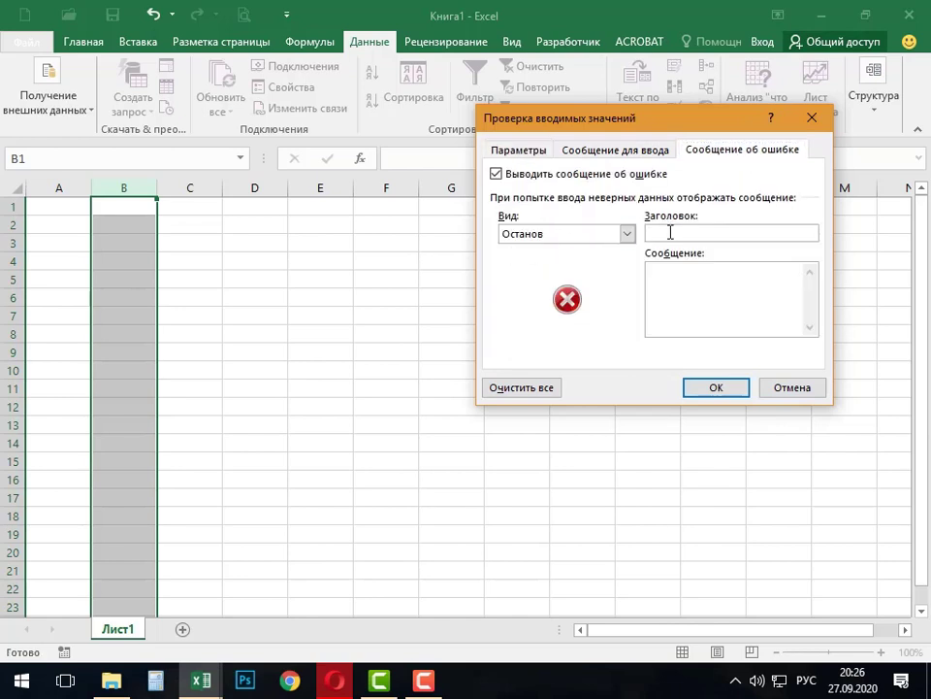
type("Ошибка!")
left_click(682, 308)
type("З")
type("начения м")
type("огу")
type("т бы")
type("ть от")
type(" 10 до ")
type("100")
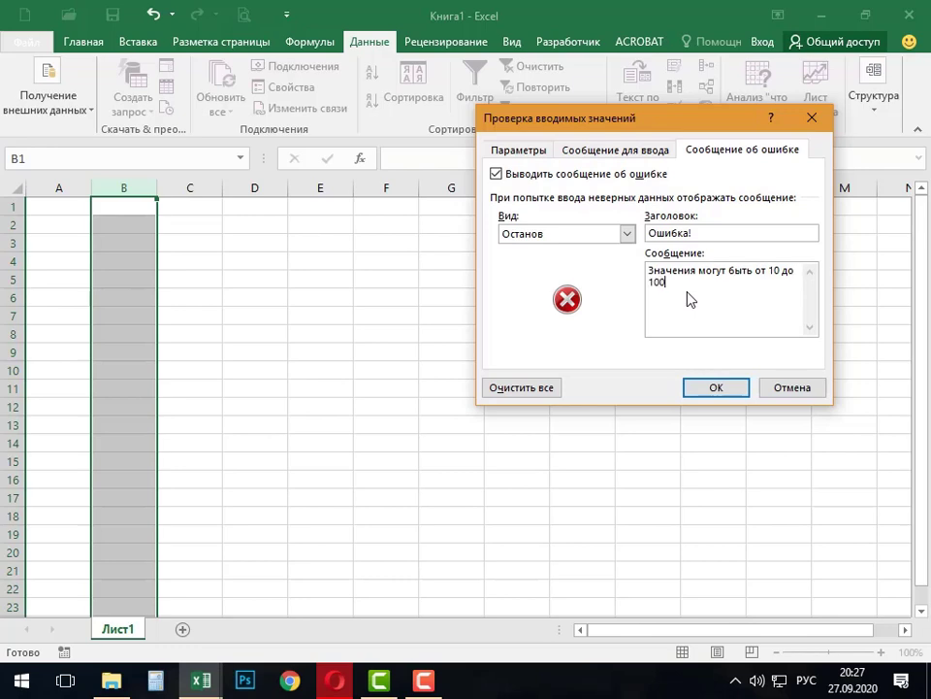
type("0")
left_click(722, 391)
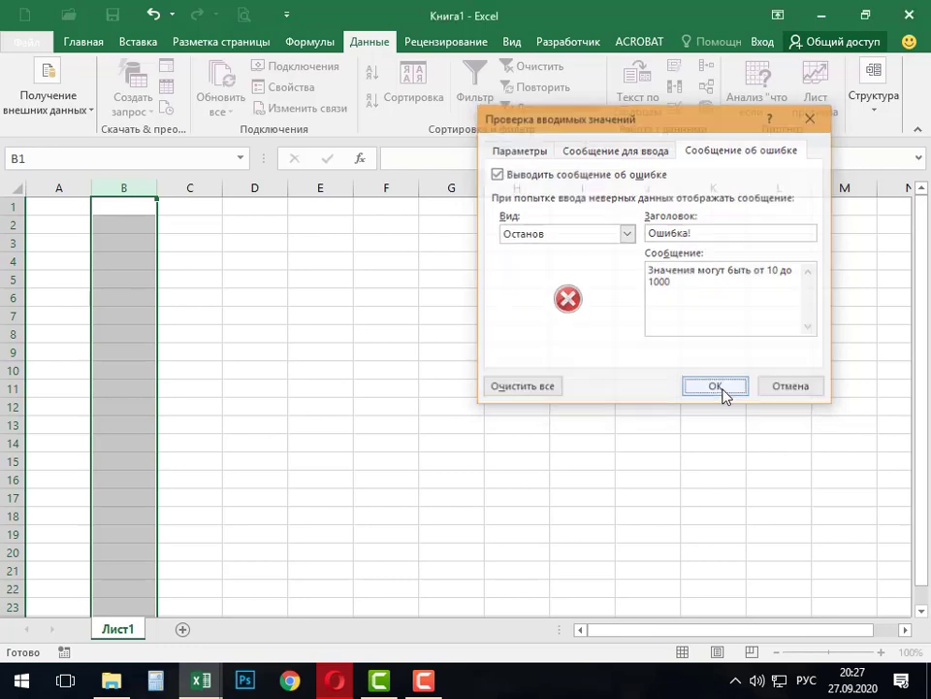
left_click_drag(127, 204, 129, 218)
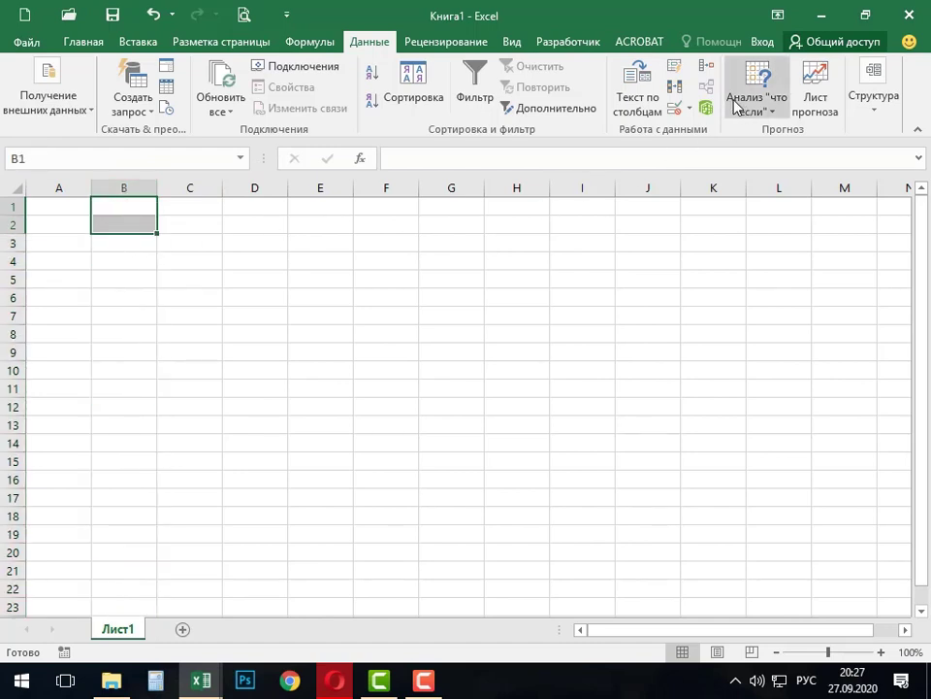
Give B1:B2 an input hint titled 'Правила.' with message 'Значение от 10 до 1000'.
left_click(693, 109)
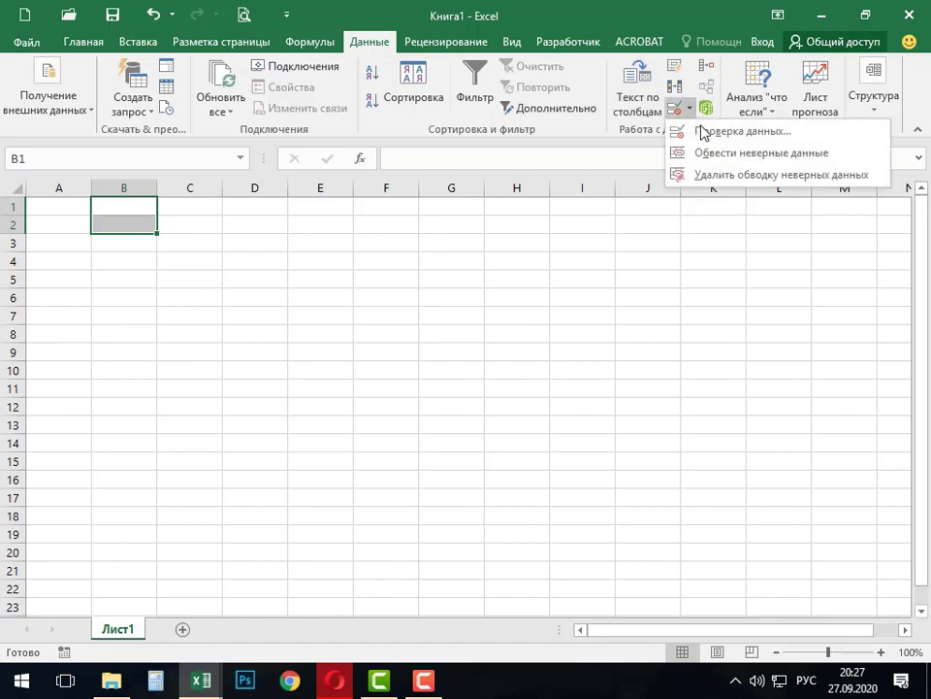
left_click(710, 136)
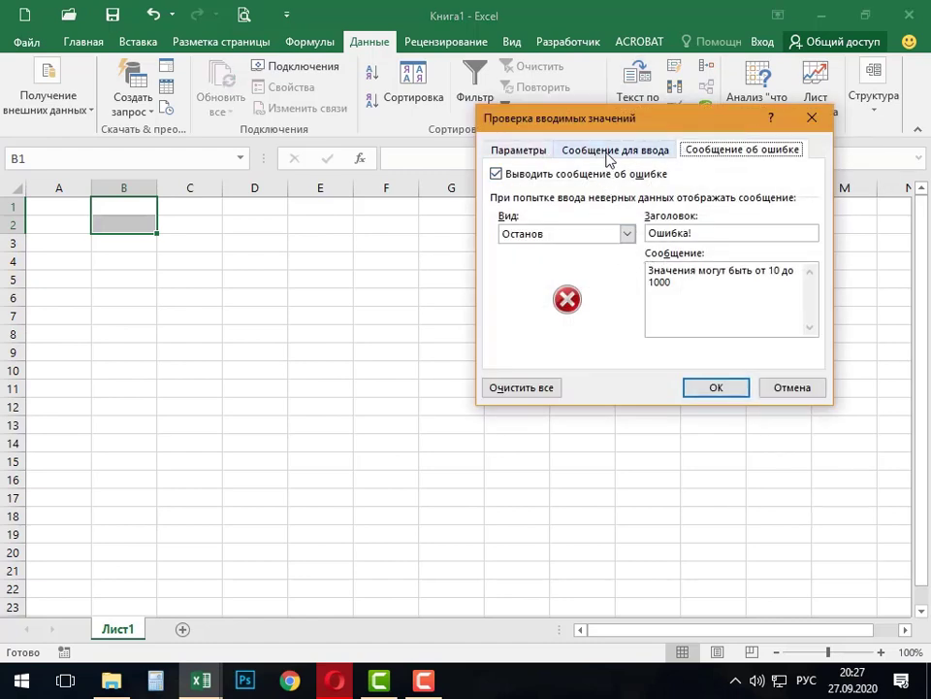
left_click(604, 155)
left_click(549, 232)
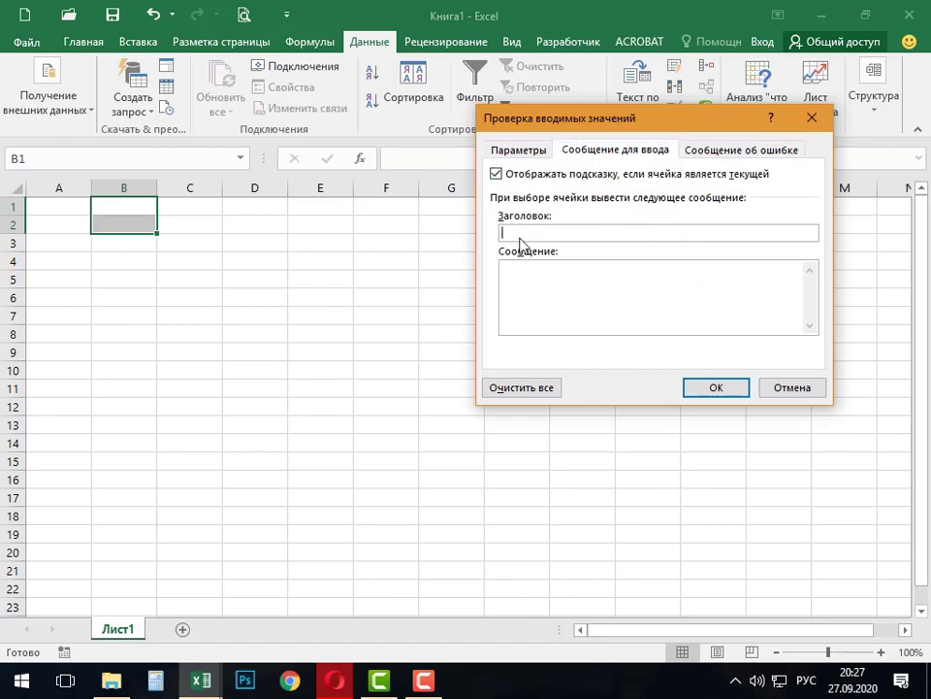
type("Прав")
type("ила")
type(".")
left_click(548, 299)
type("Знач")
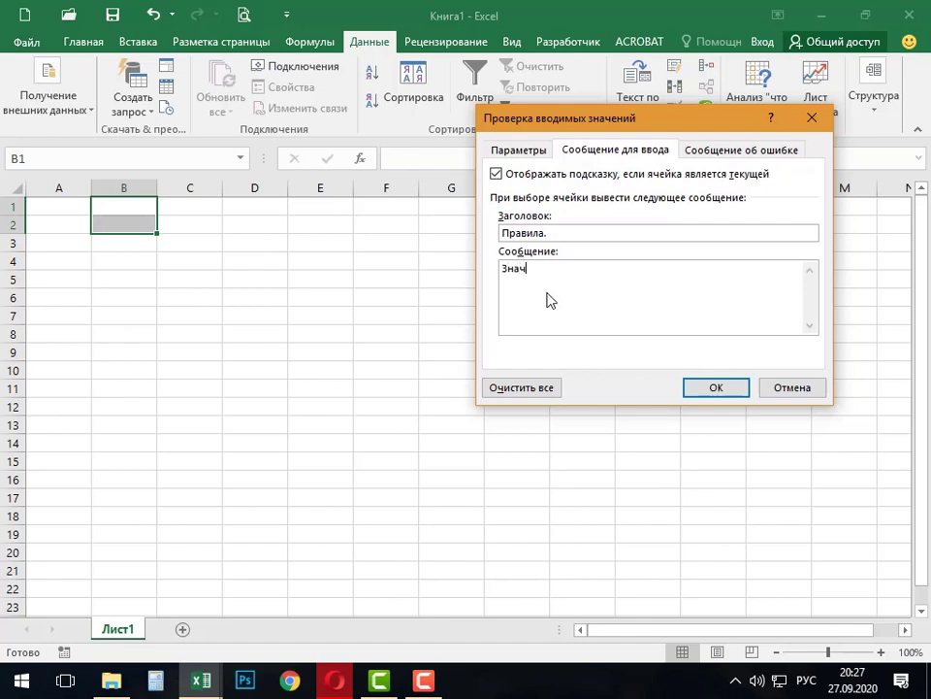
type("ение от ")
type("10 д")
type("о 1000")
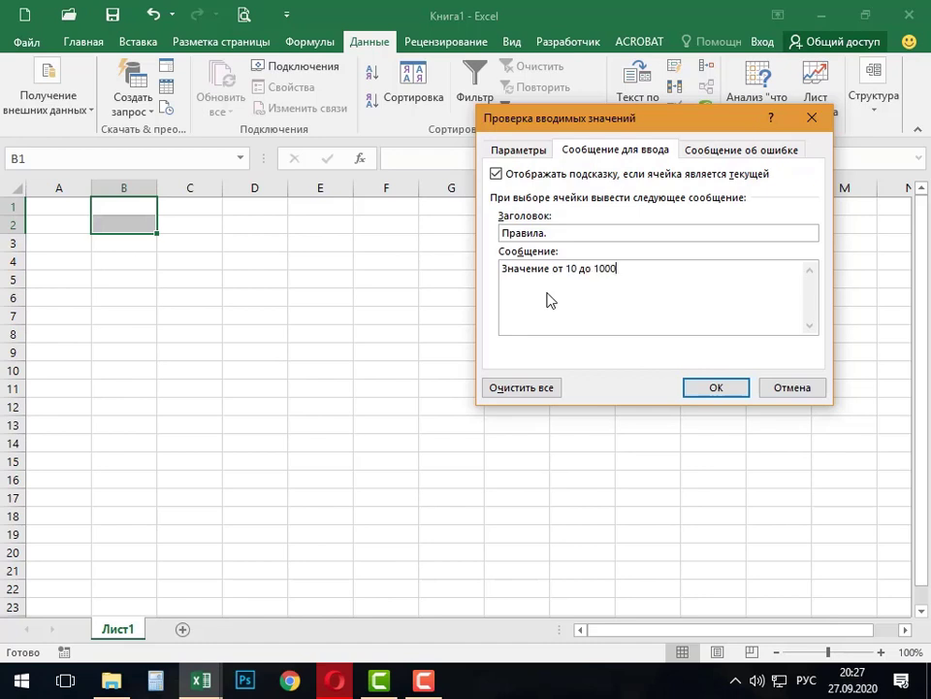
Apply the 'Значение от 10 до 1000' input hint and check that 1 in B1 is refused.
left_click(724, 386)
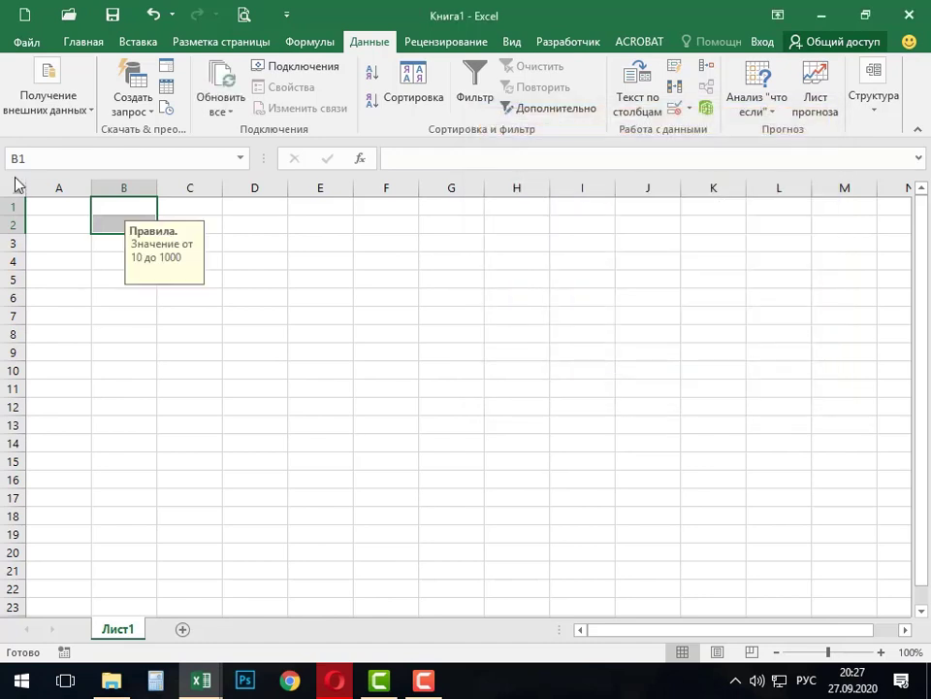
left_click(109, 206)
type("1")
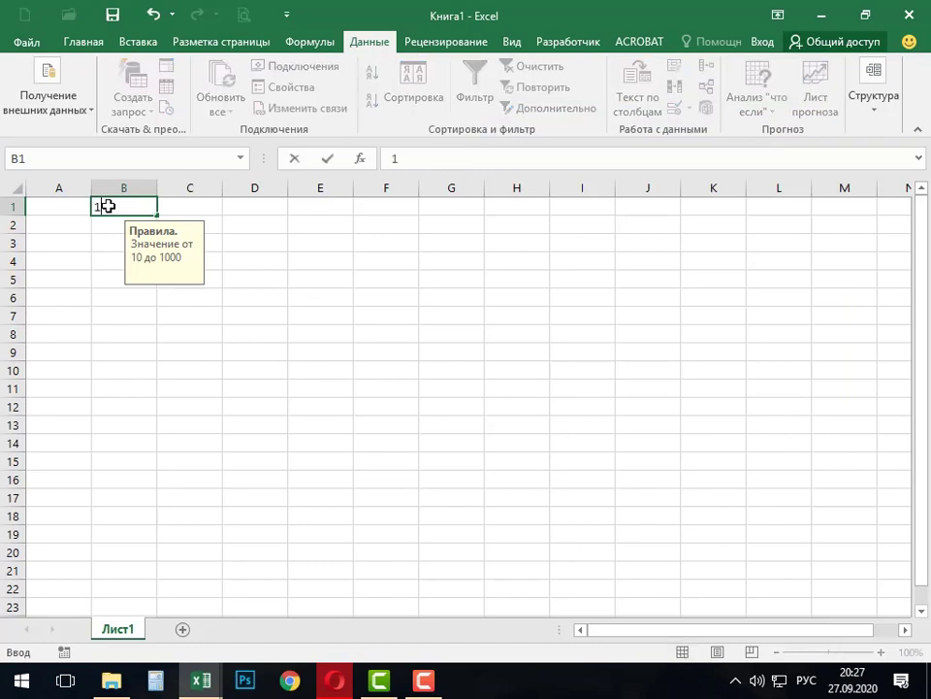
key("Return")
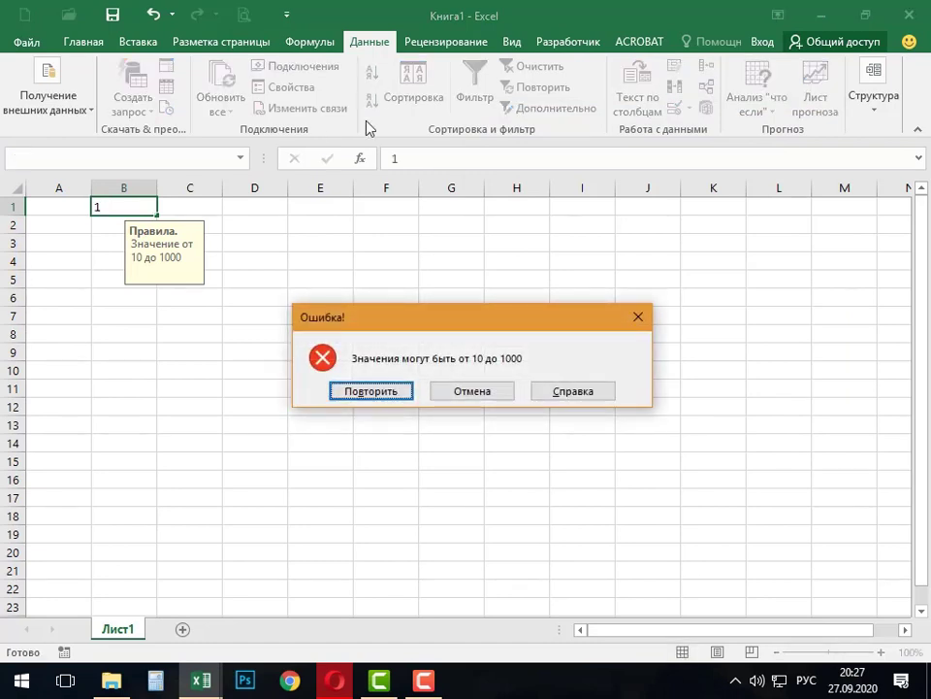
left_click(637, 319)
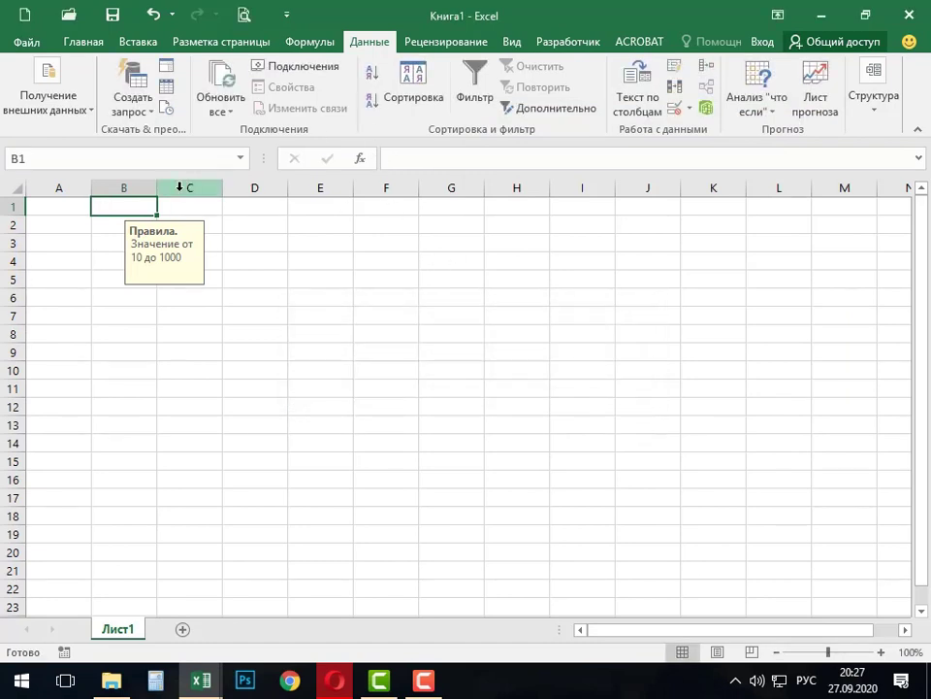
Enter 100 in B1 and confirm that 4000 in B2 is rejected.
type("100")
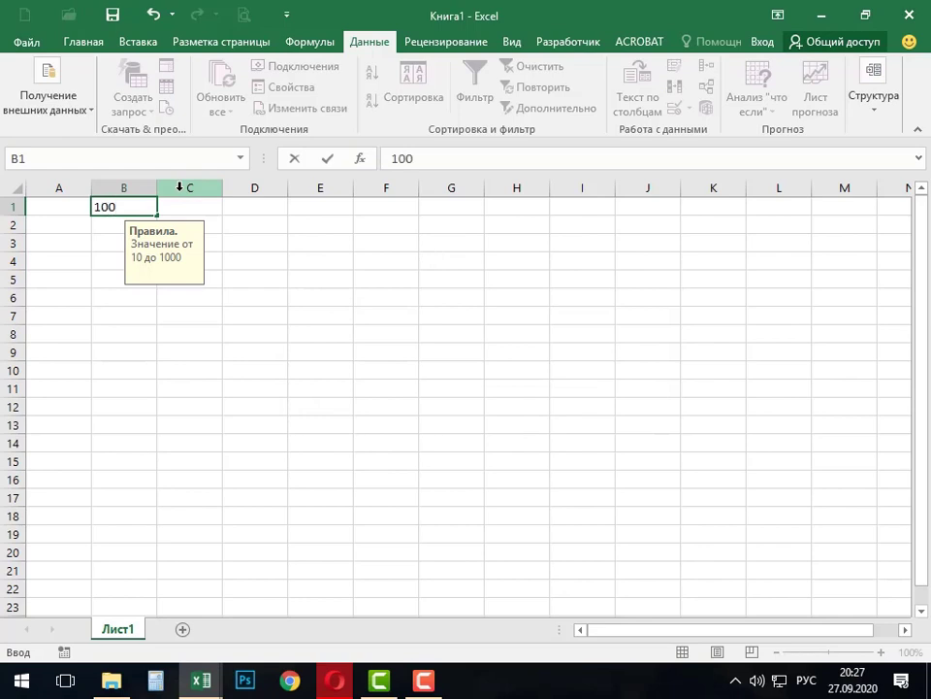
key("Return")
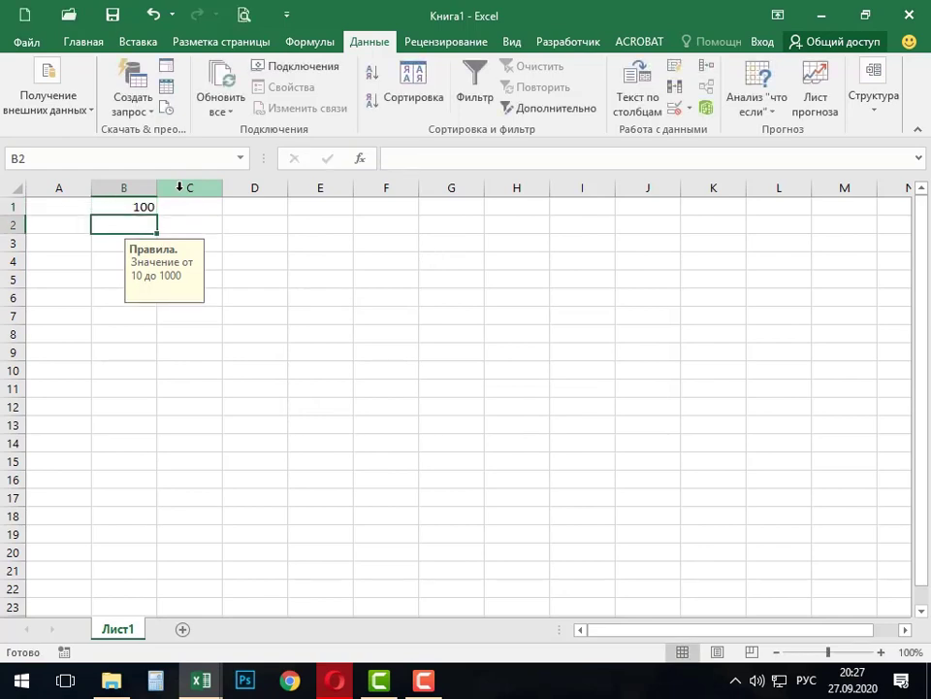
type("40")
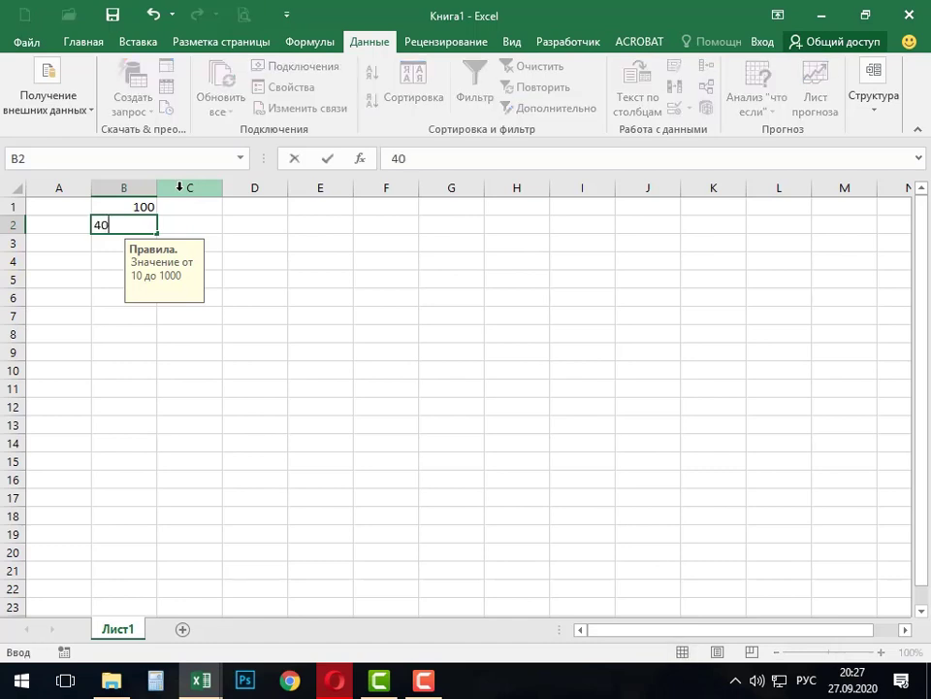
type("00")
key("Return")
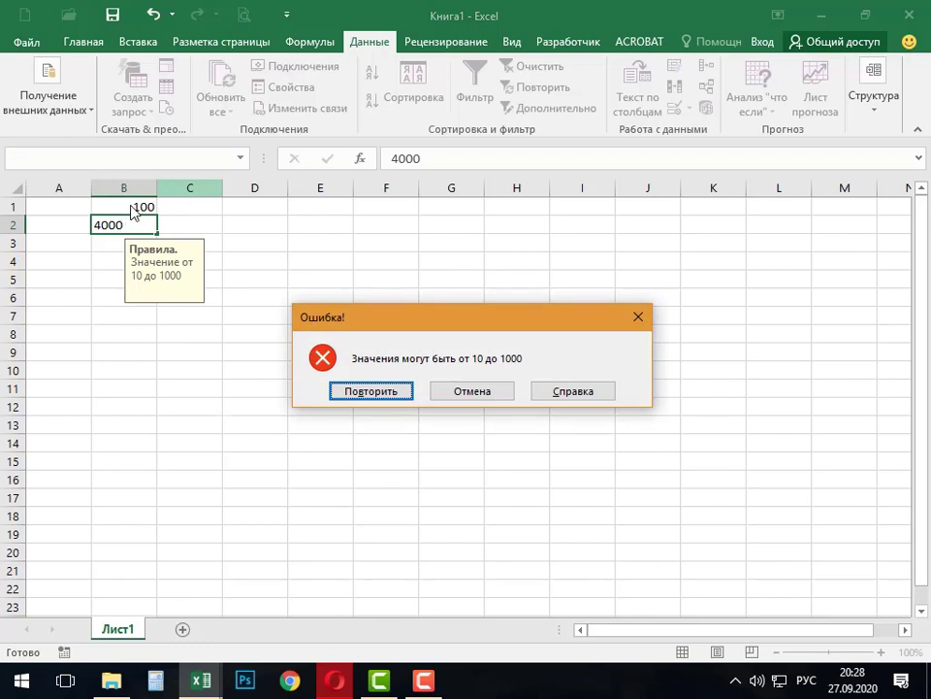
left_click(639, 318)
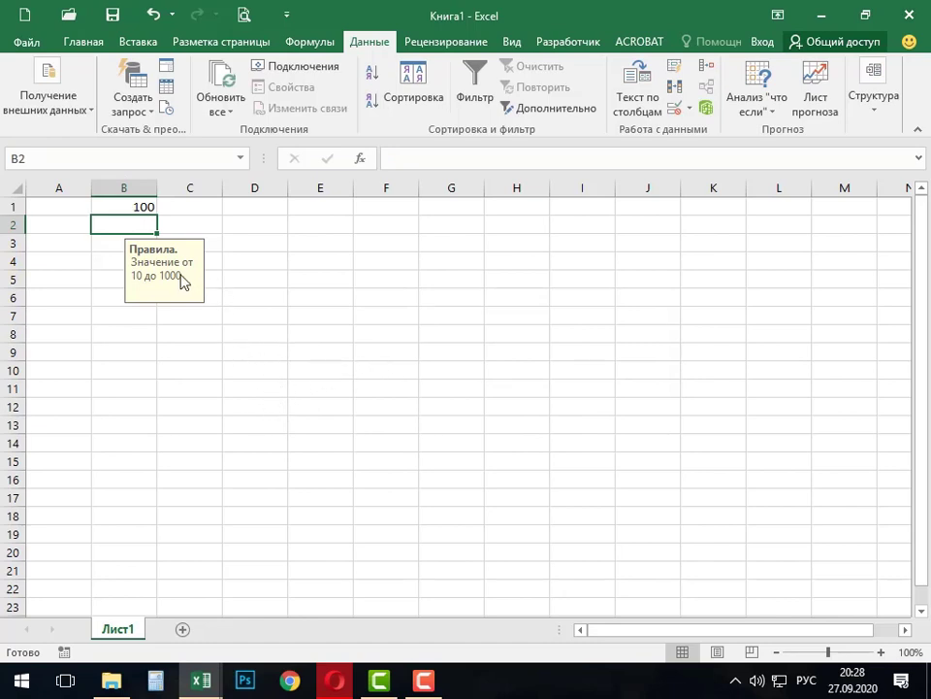
left_click(143, 332)
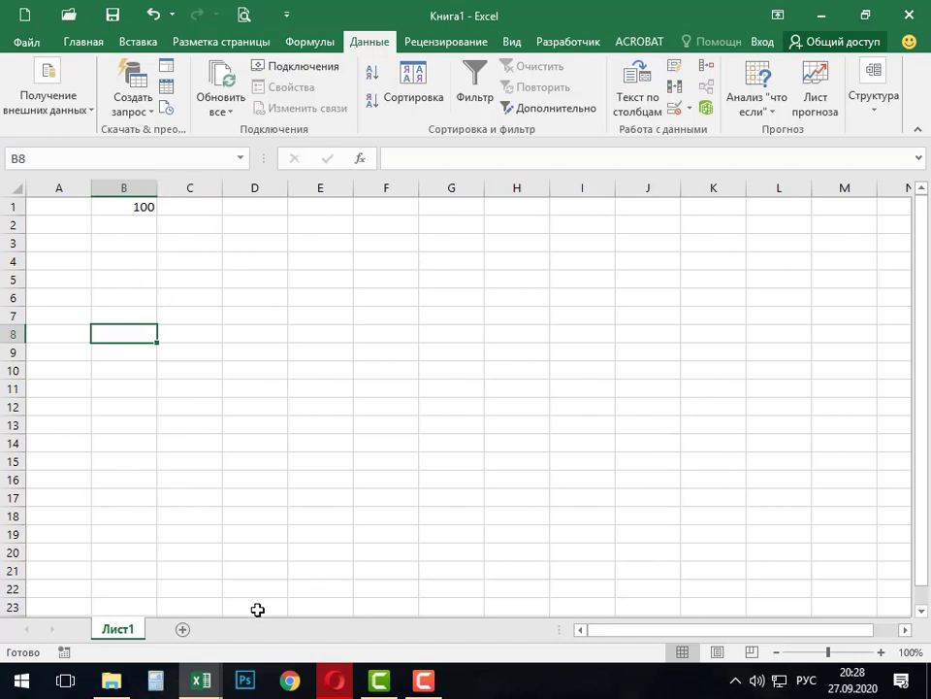
Add a new sheet with the headers Город in A1 and Менеджер in B1.
left_click(183, 630)
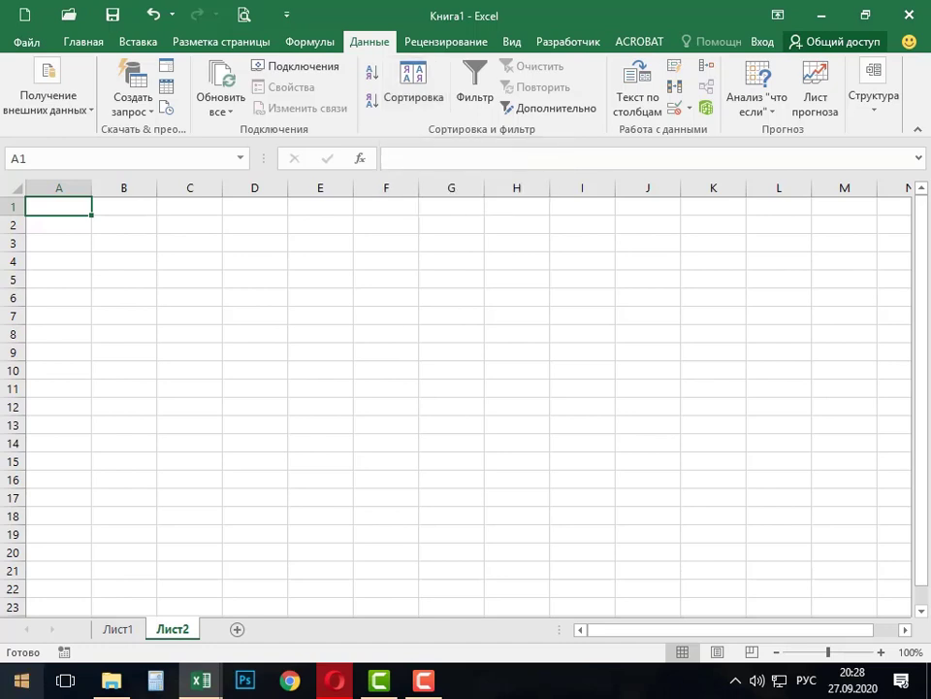
type("Г")
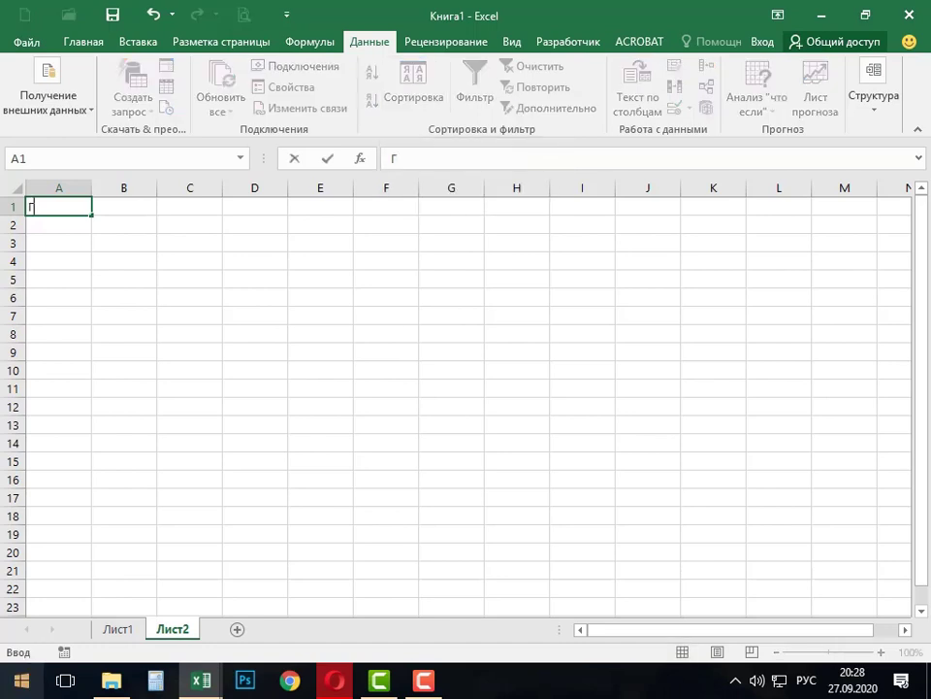
type("ород")
key("Tab")
type("М")
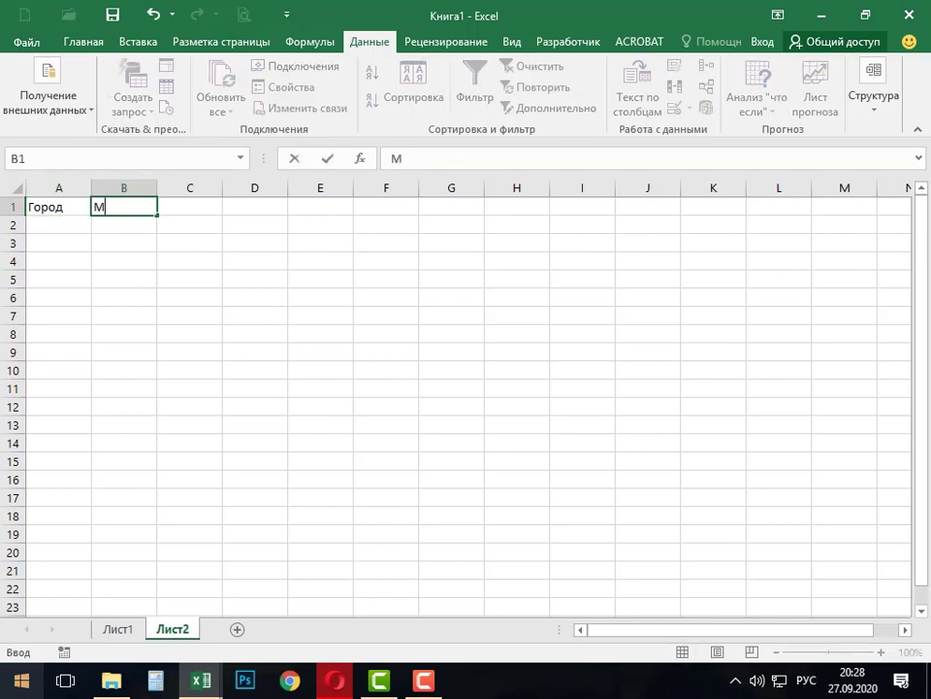
type("енедж")
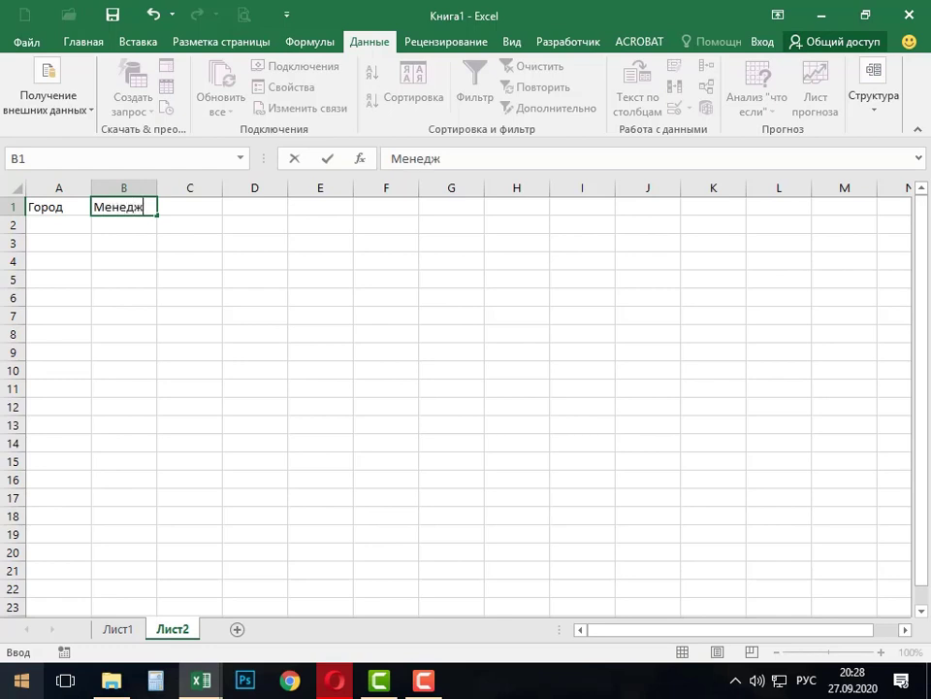
type("ер")
key("Return")
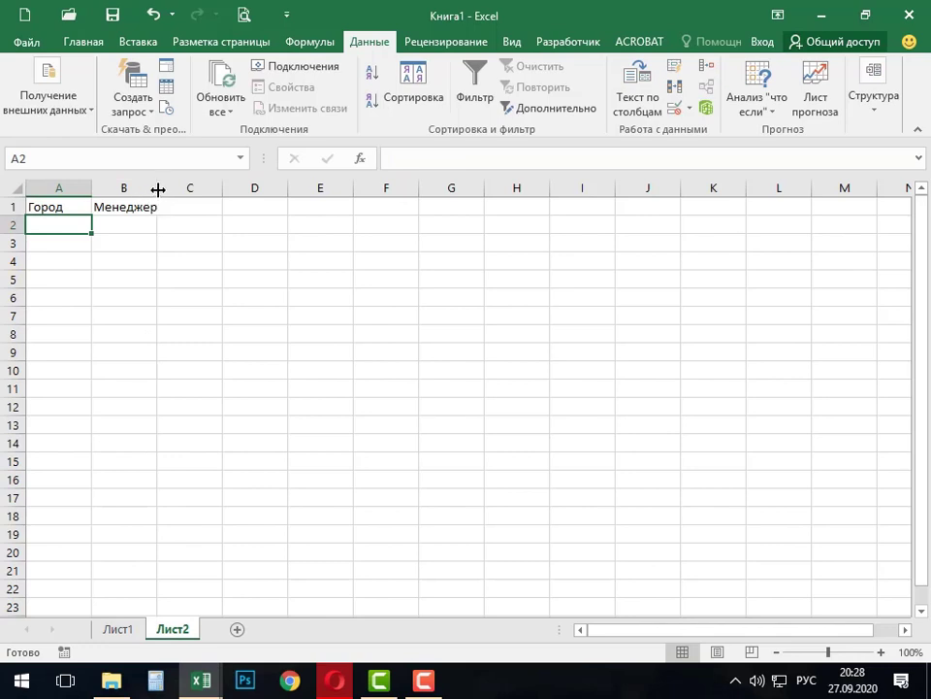
Widen column B to fit Менеджер and scroll right toward columns M and N.
left_click_drag(157, 188, 168, 187)
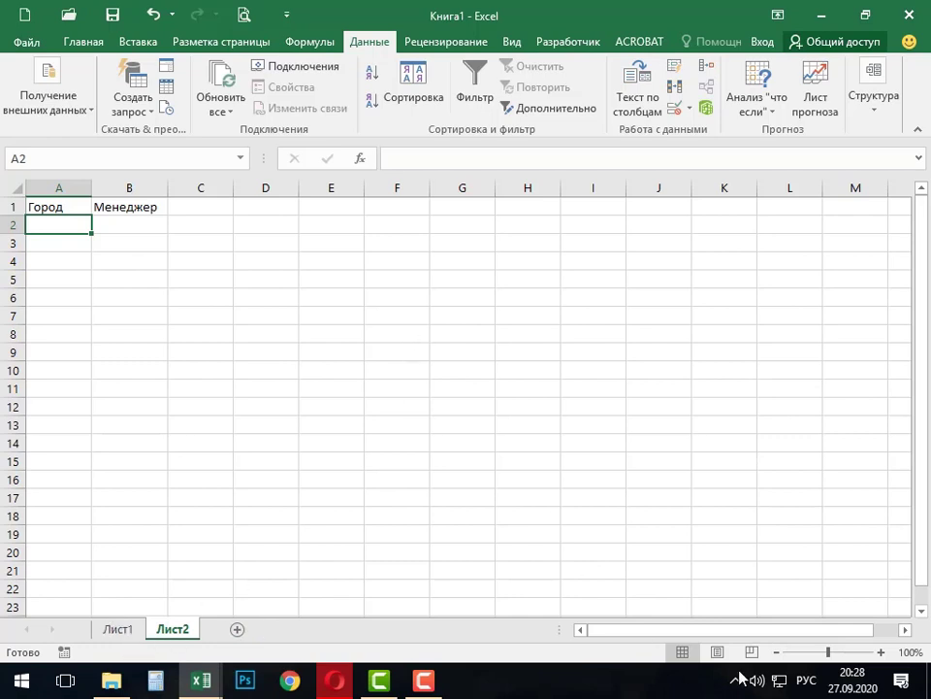
left_click(904, 629)
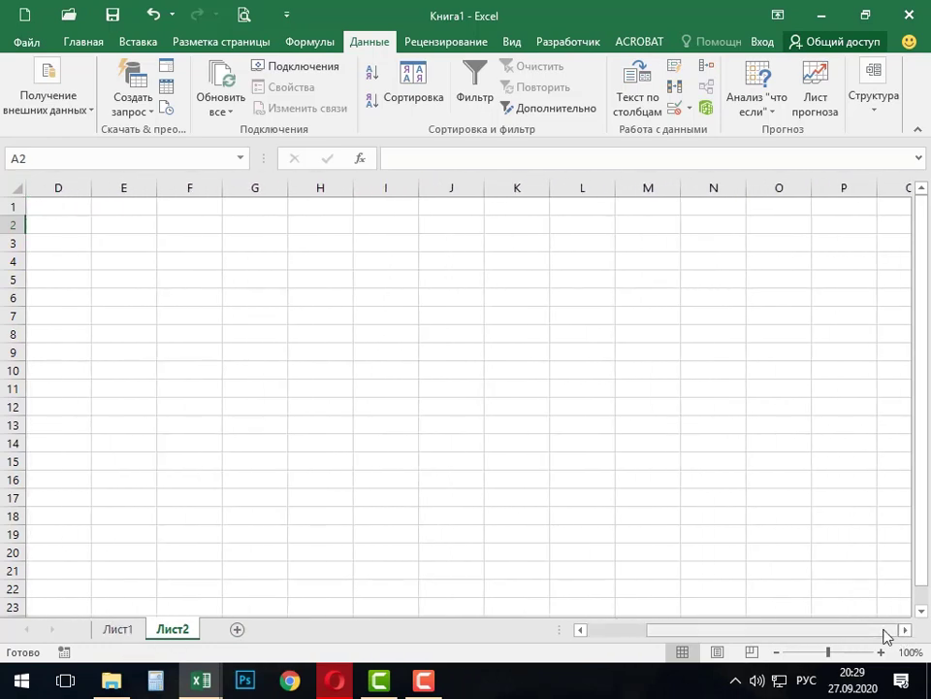
left_click_drag(884, 629, 884, 629)
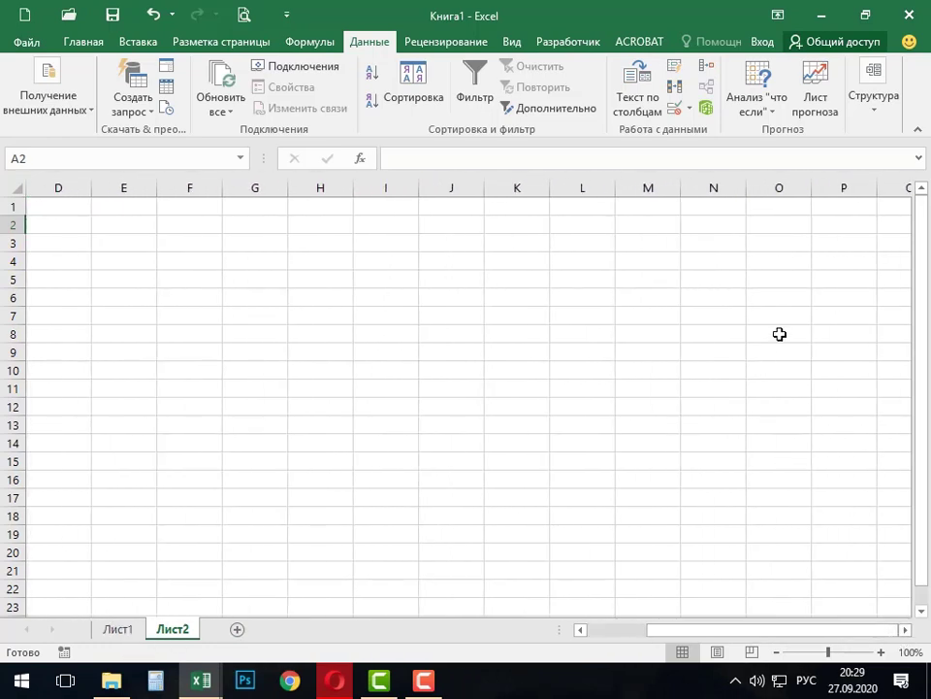
Type Абакан, Волгоград, Дмитров, Жуковский and Иркутск into M1:M5, then widen column M.
left_click(649, 211)
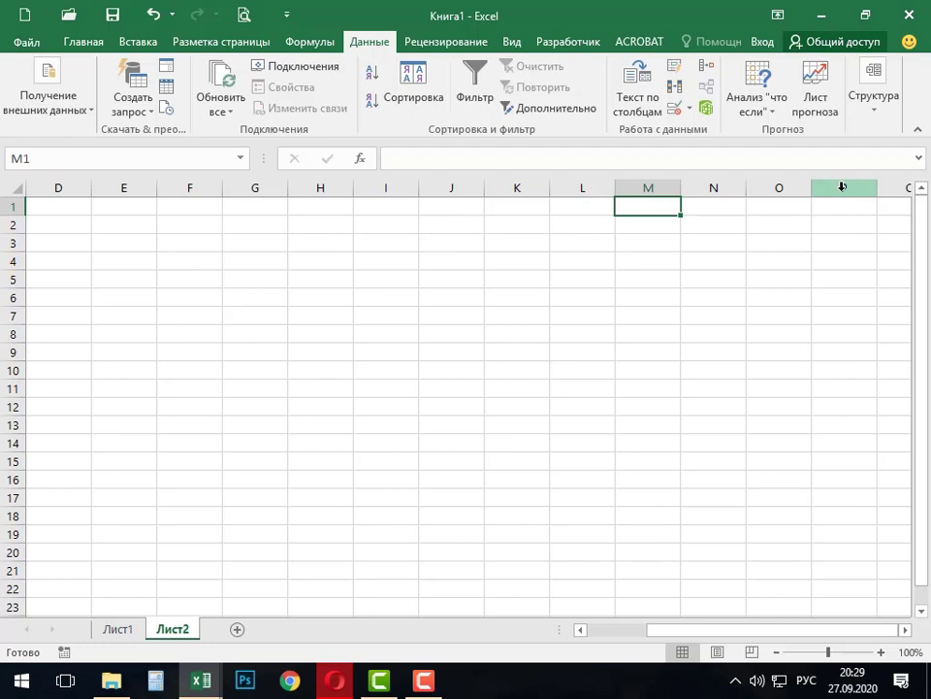
type("Аб")
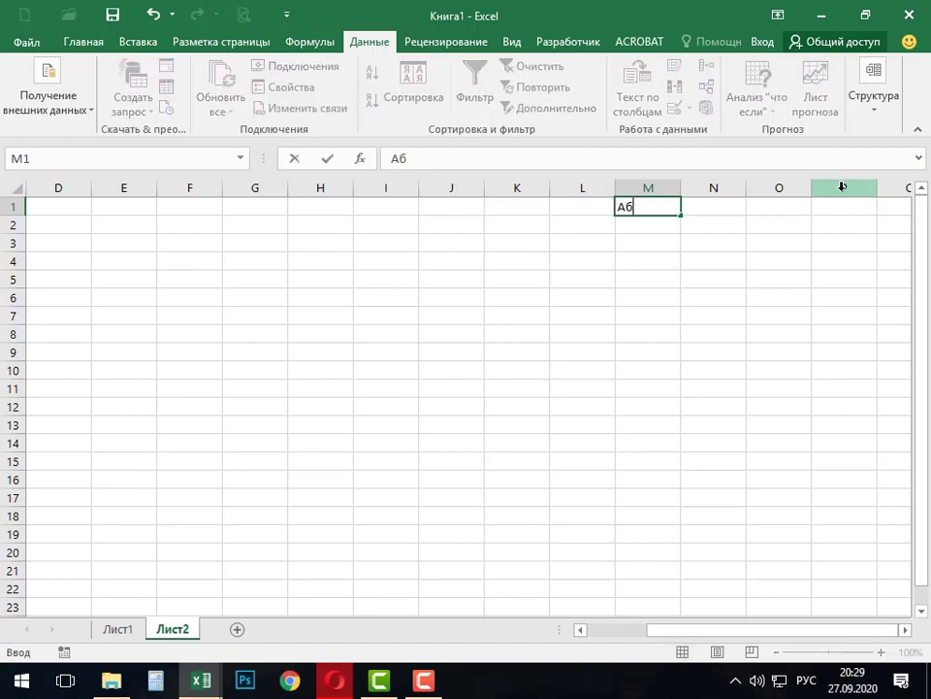
type("акан")
key("Return")
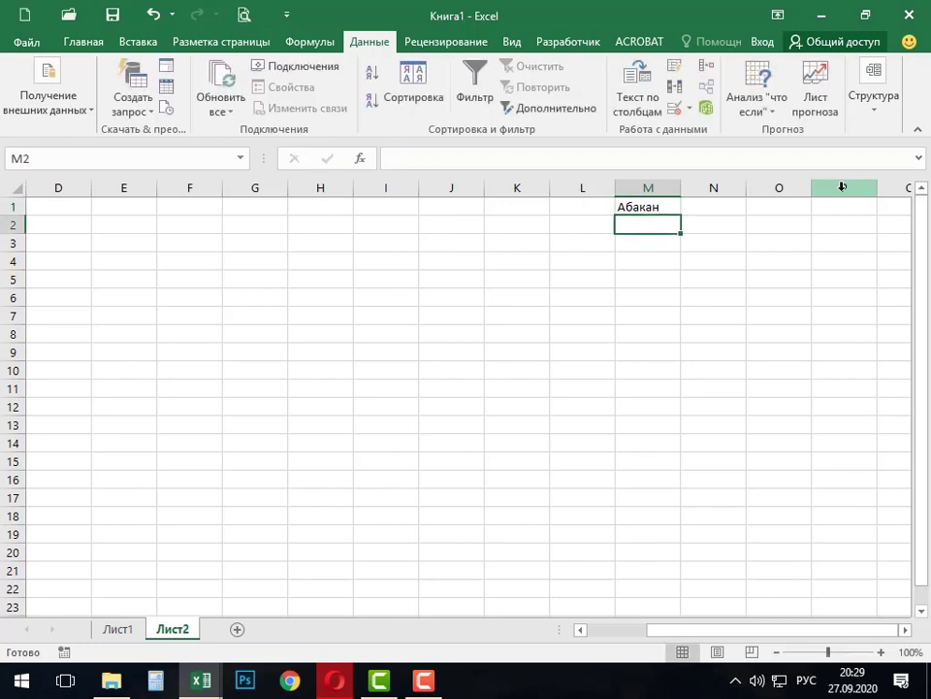
type("Вол")
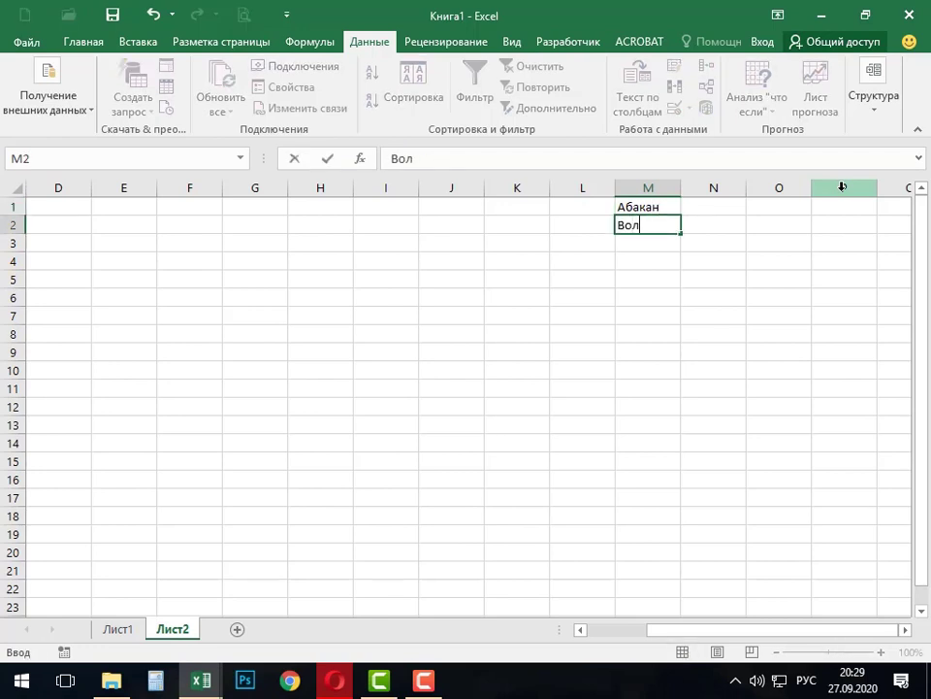
type("гогра")
type("д")
key("Return")
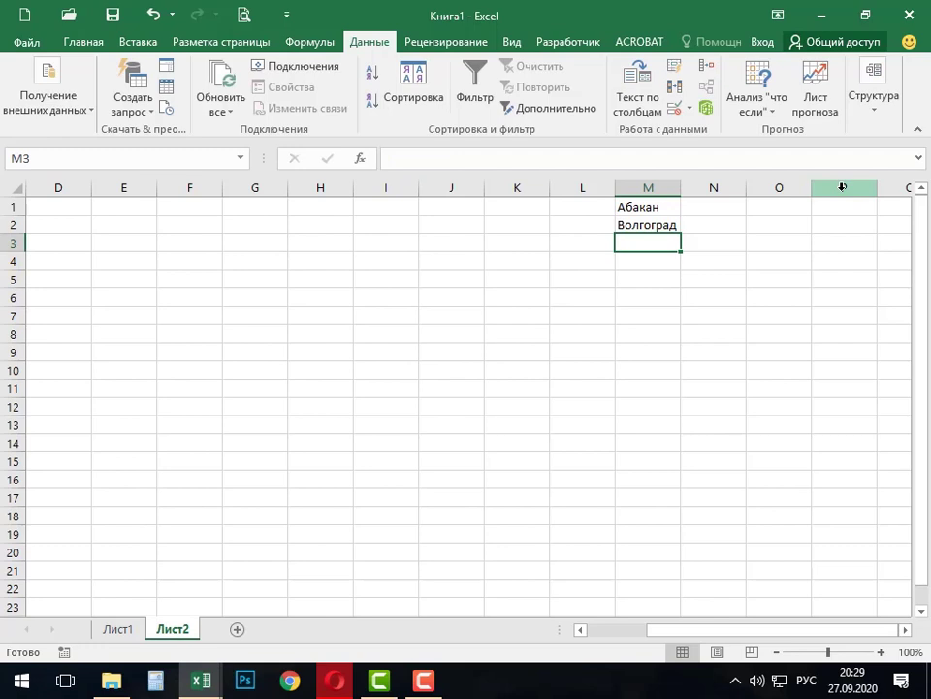
type("Дми")
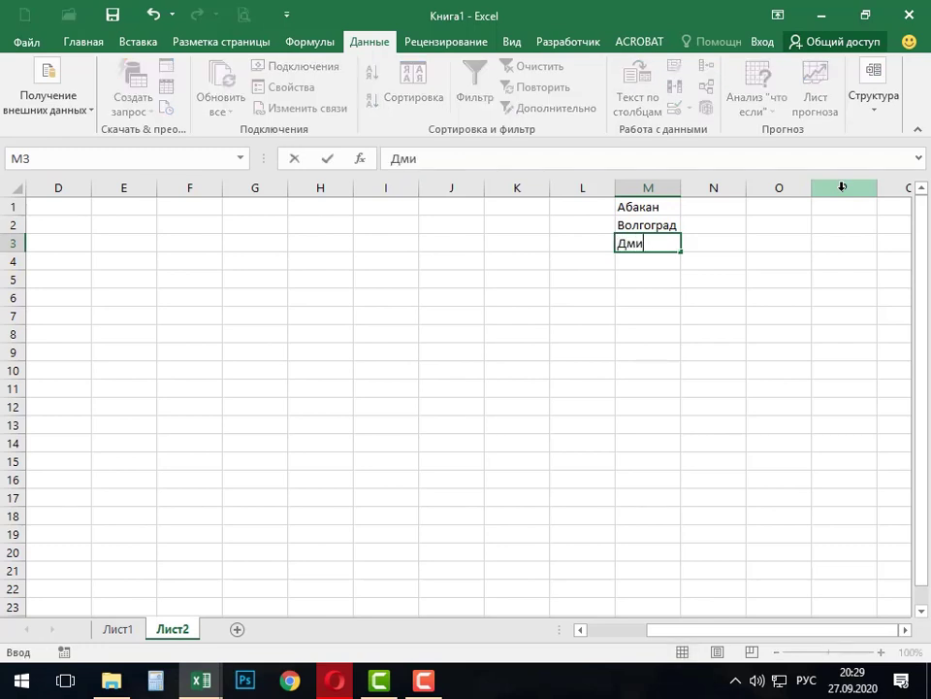
type("тров")
key("Return")
type("Ж")
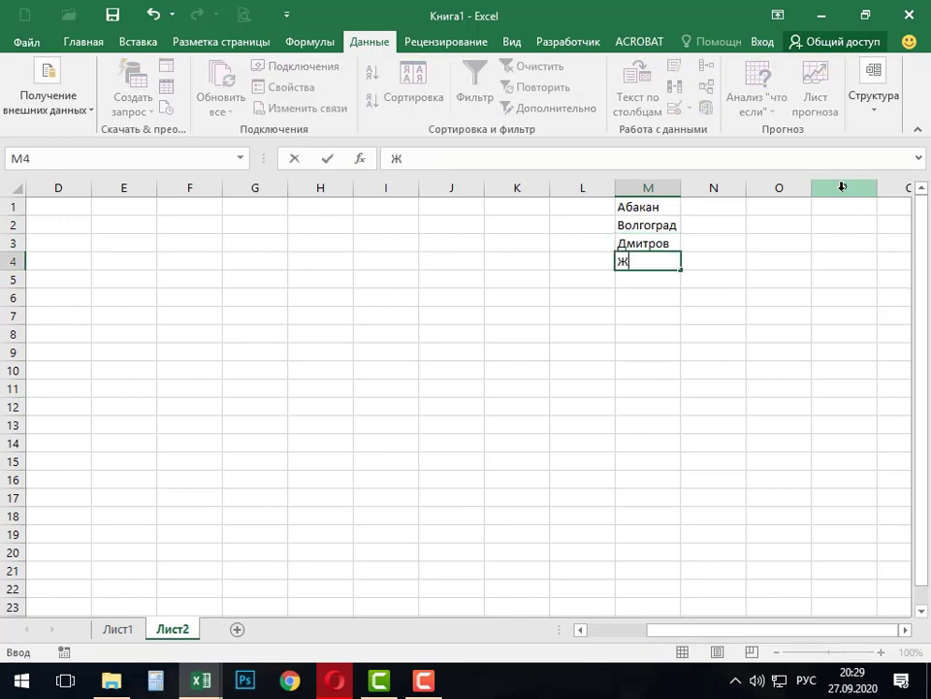
type("уковск")
type("ий")
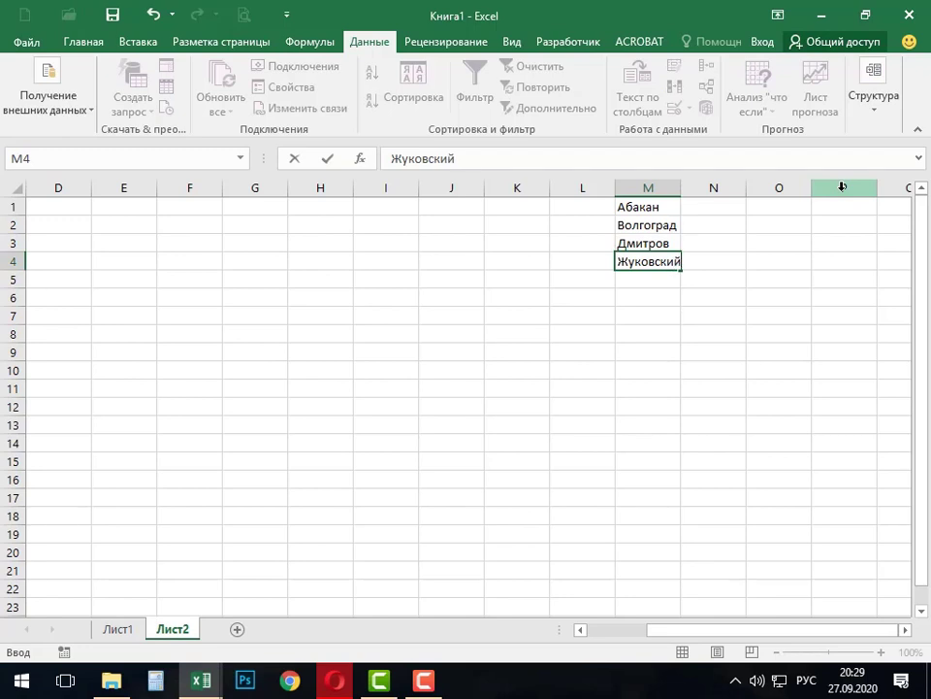
key("Return")
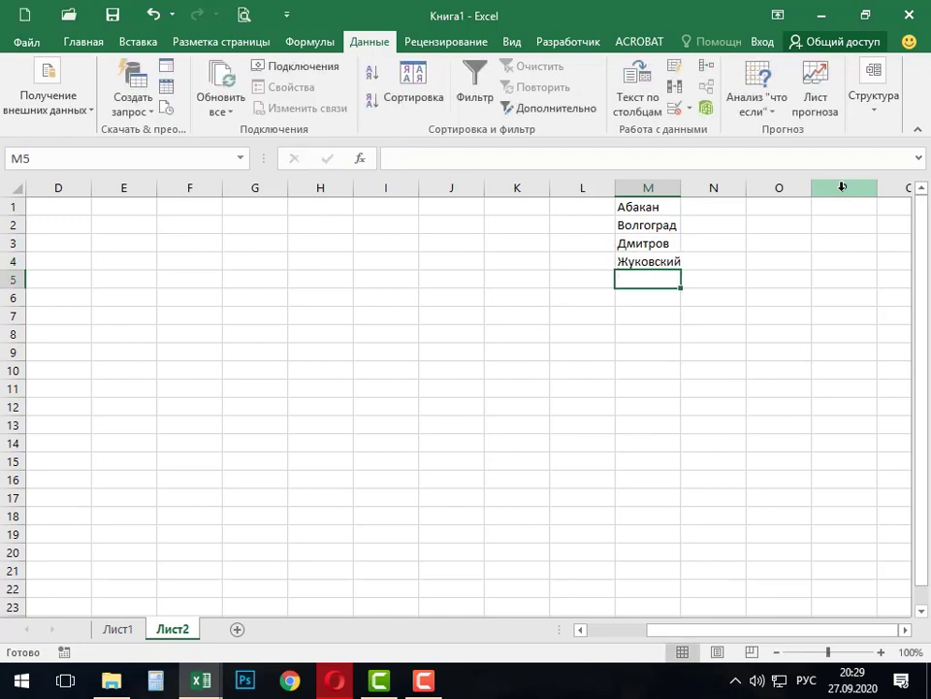
type("Иркут")
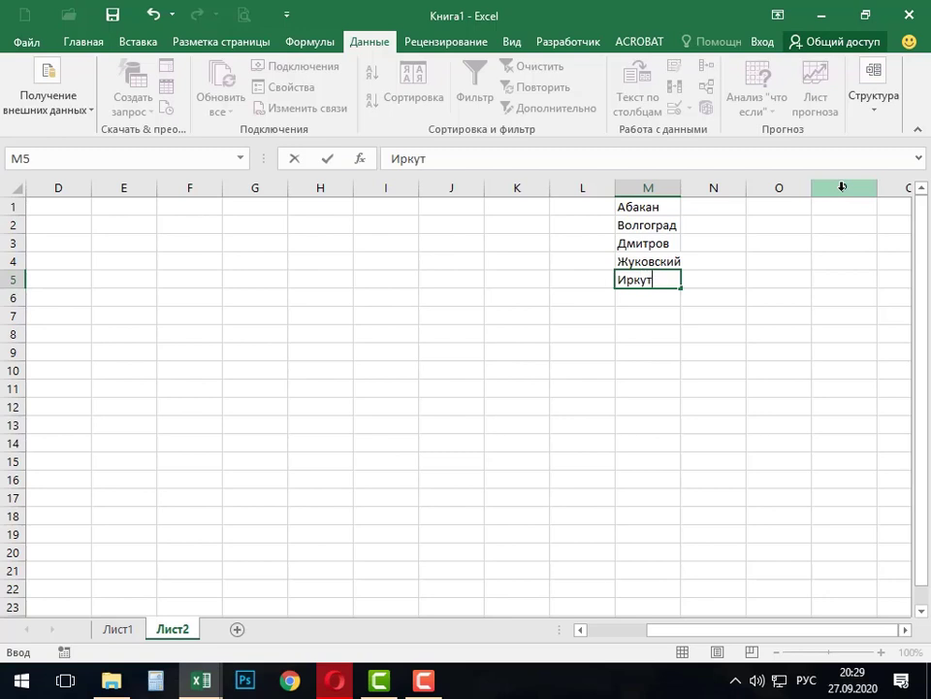
type("с")
type("к")
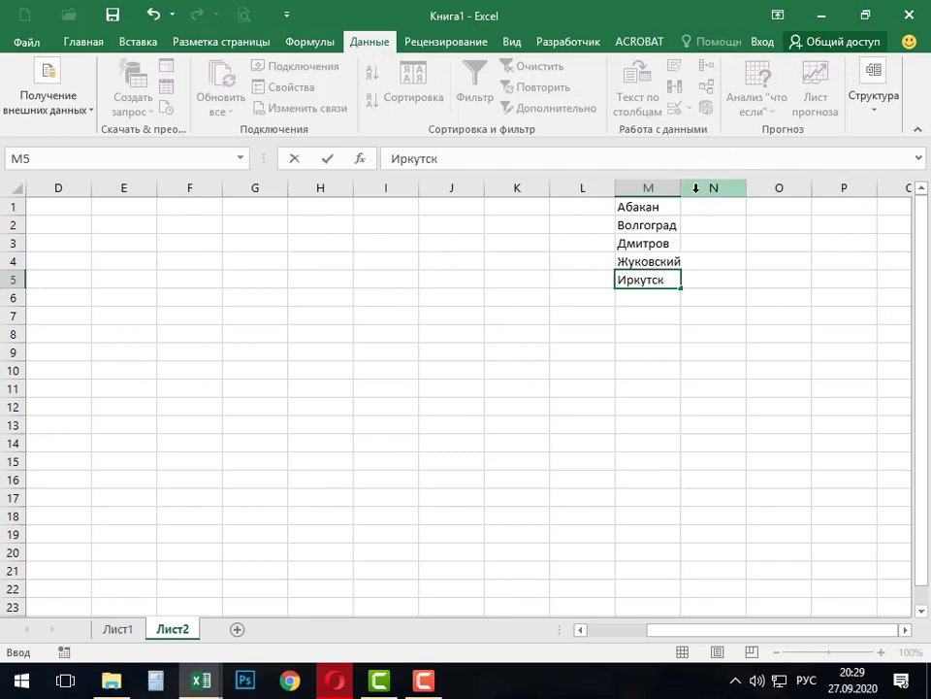
key("Return")
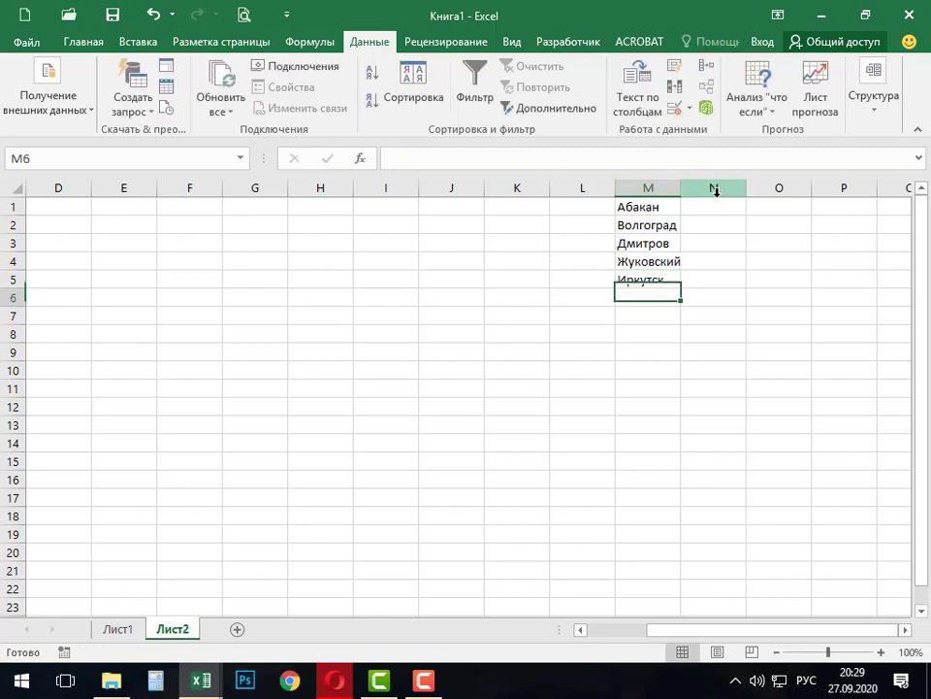
left_click_drag(681, 187, 705, 187)
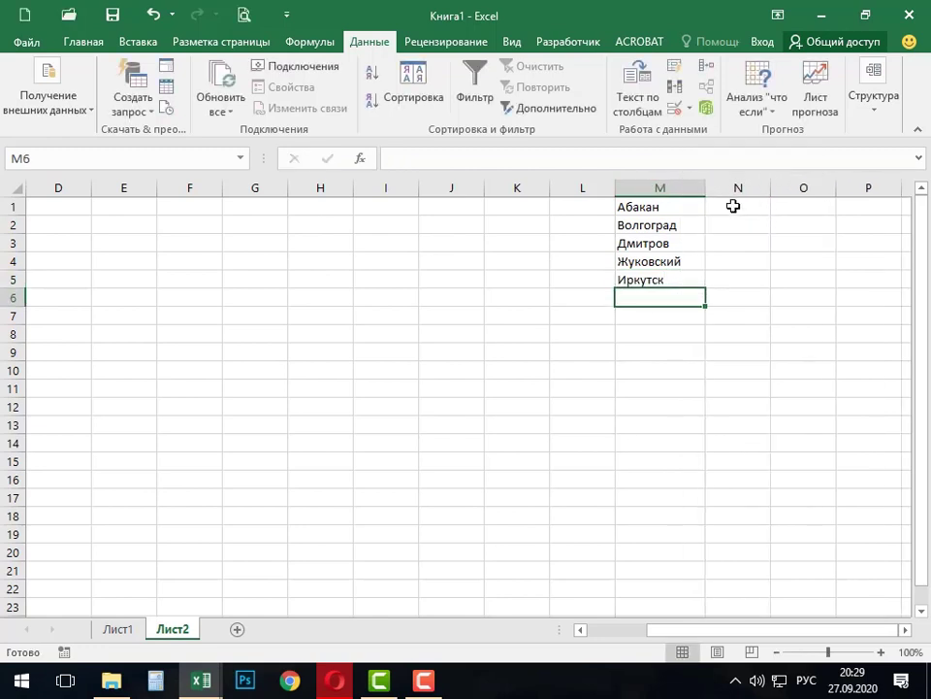
Enter the surnames Смирнов, Жигулин, Абалина and Колпаков into cells N1 to N4.
left_click(736, 206)
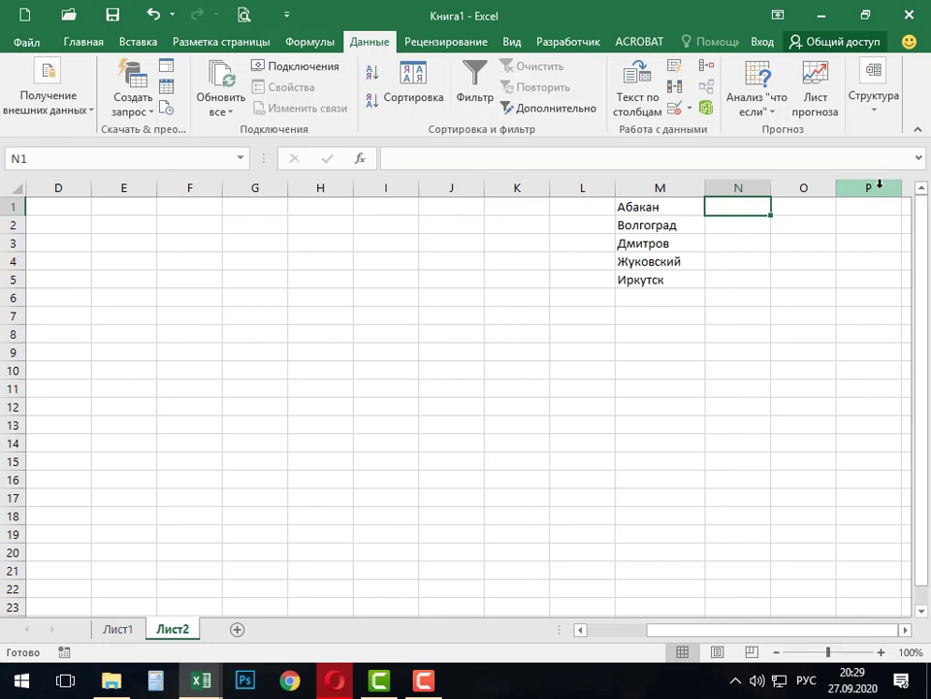
type("С")
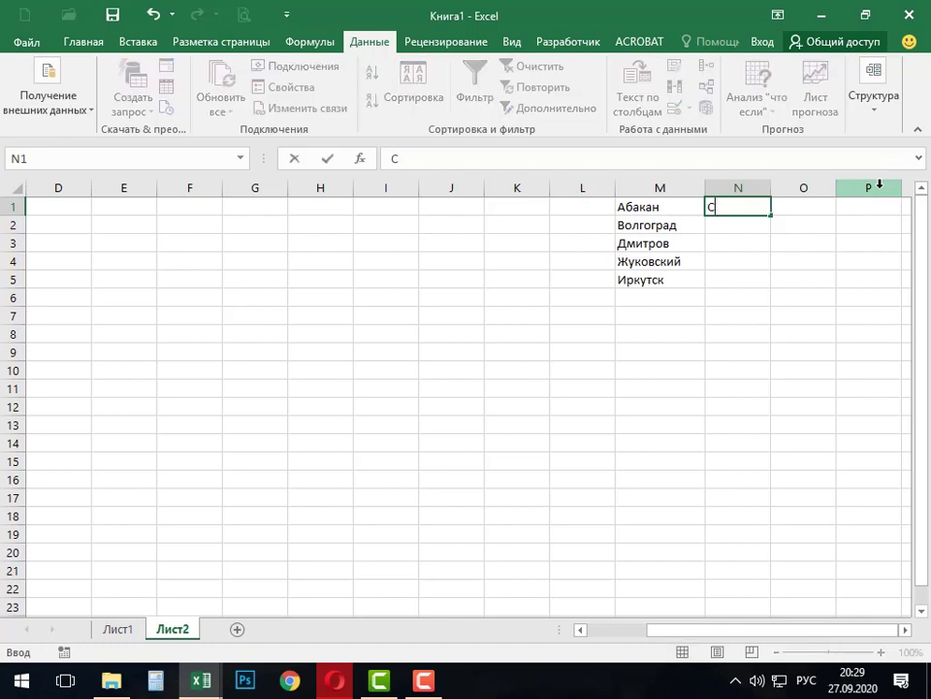
type("мирн")
type("ов")
key("Return")
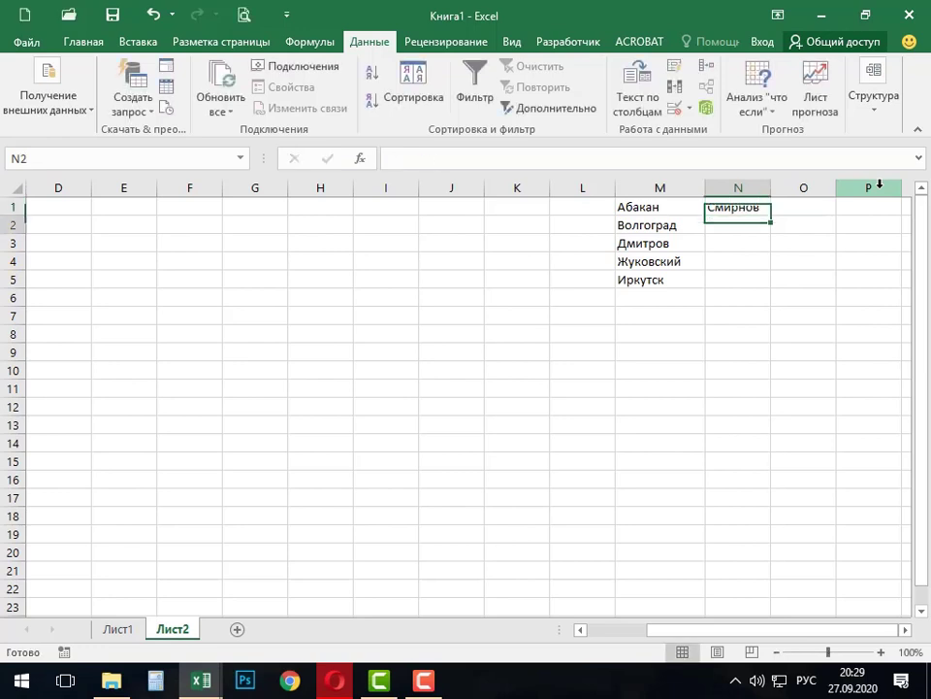
type("Жи")
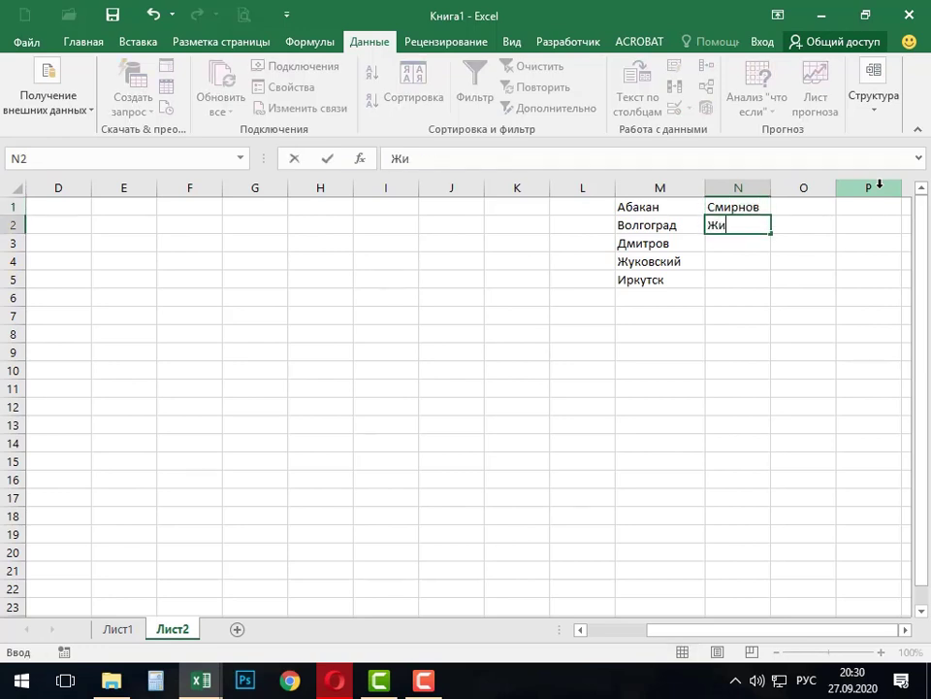
type("гули")
type("н")
key("Return")
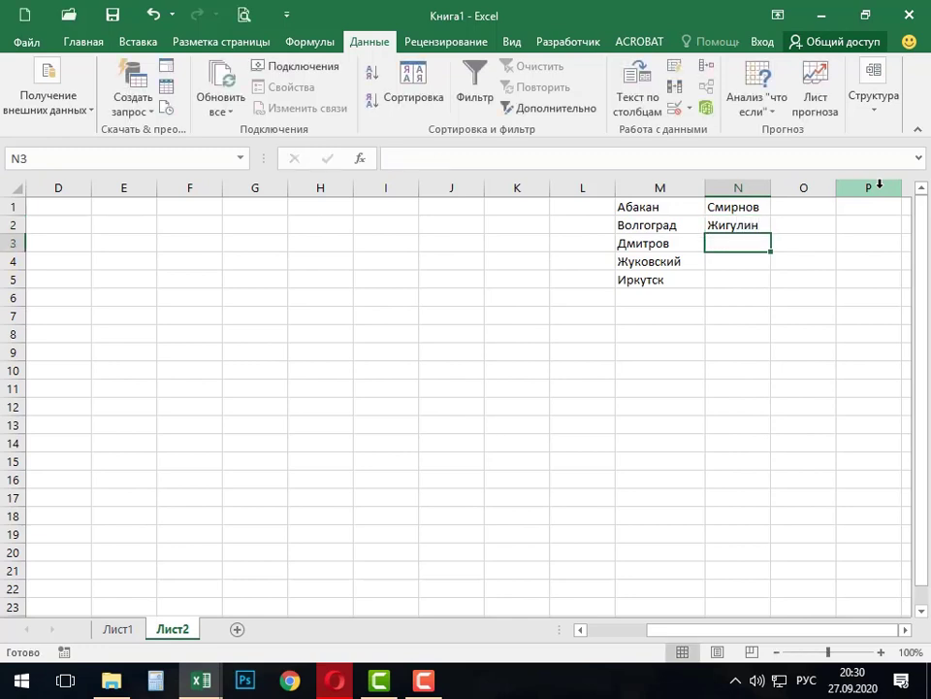
type("Абалин")
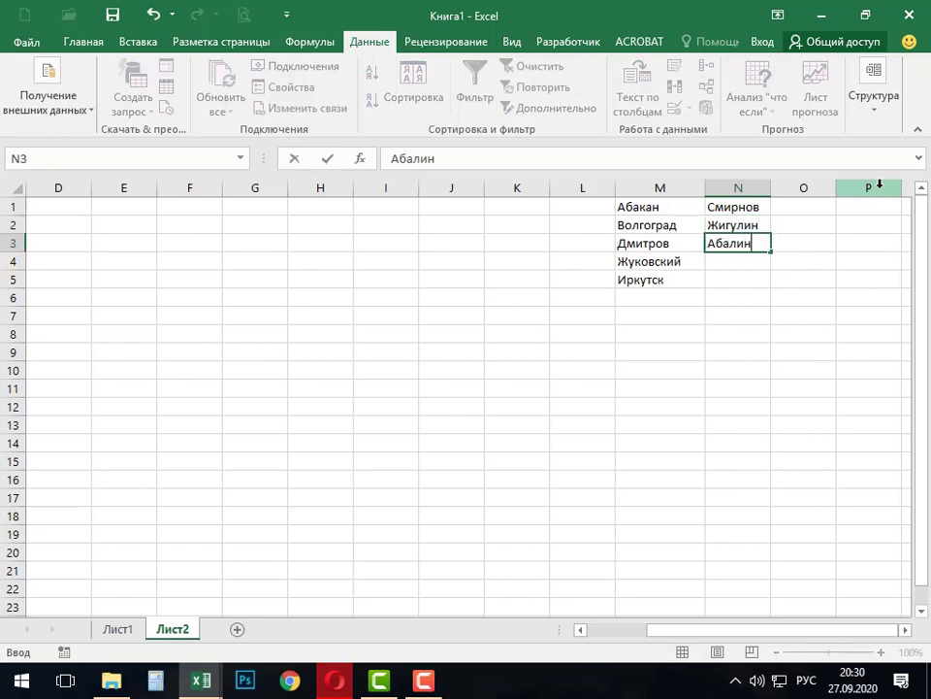
type("а")
key("Return")
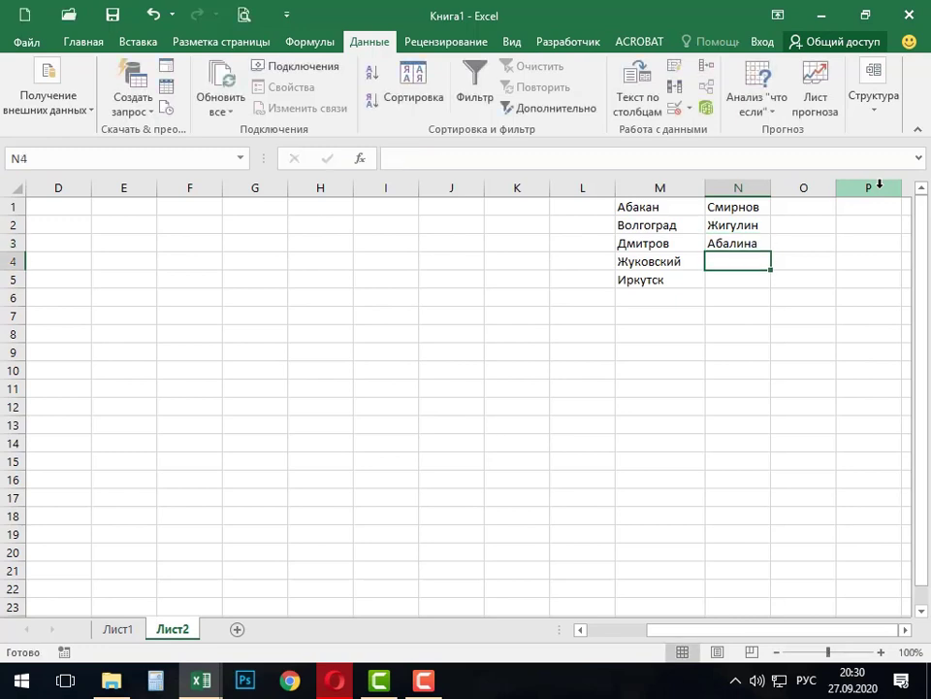
type("Колпа")
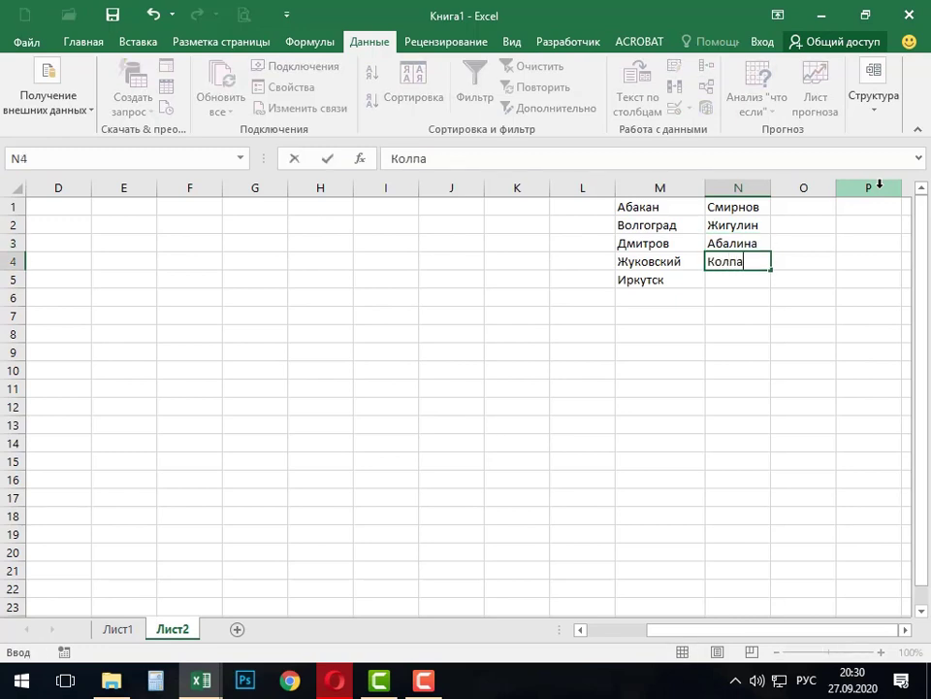
type("ков")
key("Return")
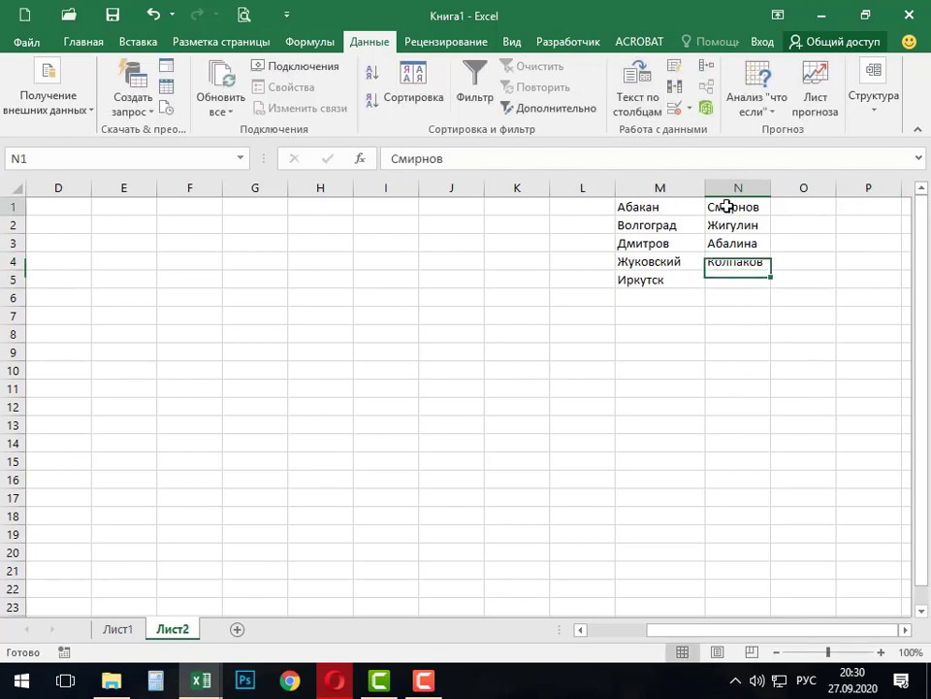
Sort only N1:N4 from А to Я, keeping the column M cities as they are.
left_click_drag(727, 210, 725, 258)
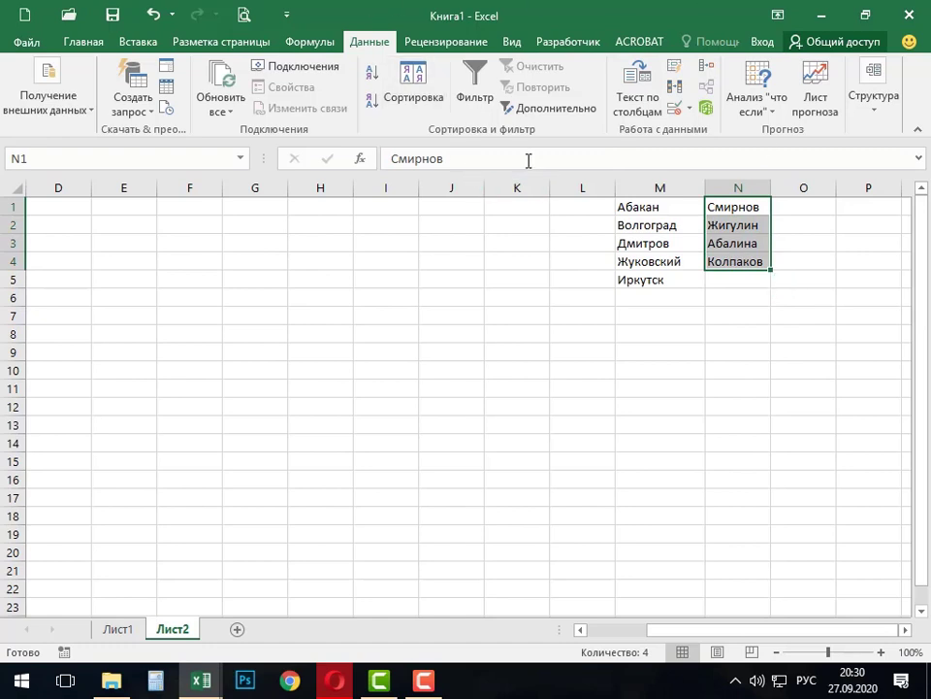
left_click(411, 83)
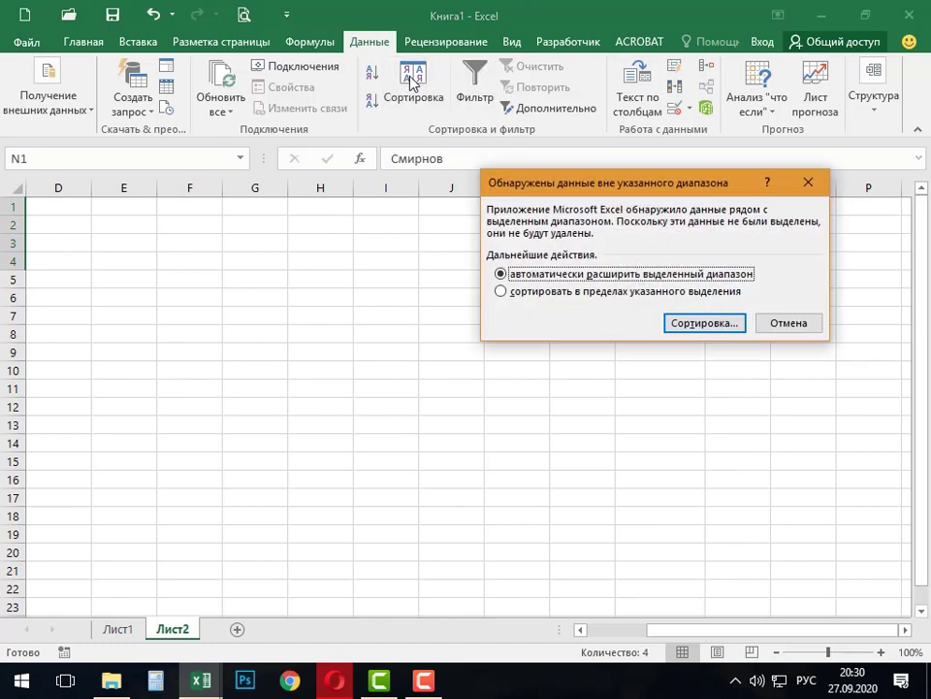
left_click(609, 291)
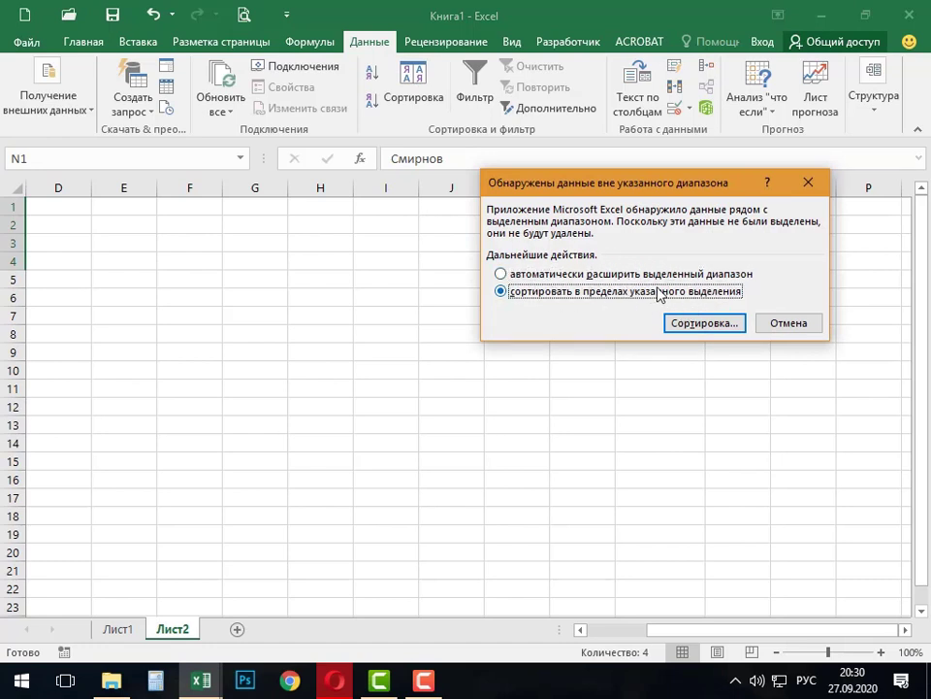
left_click(669, 324)
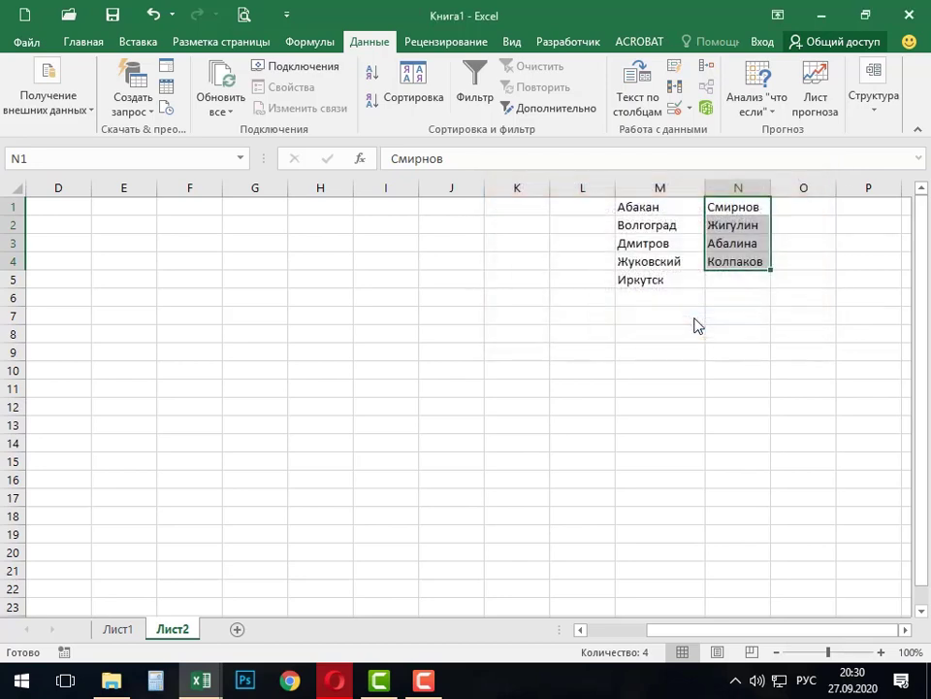
left_click_drag(436, 163, 492, 313)
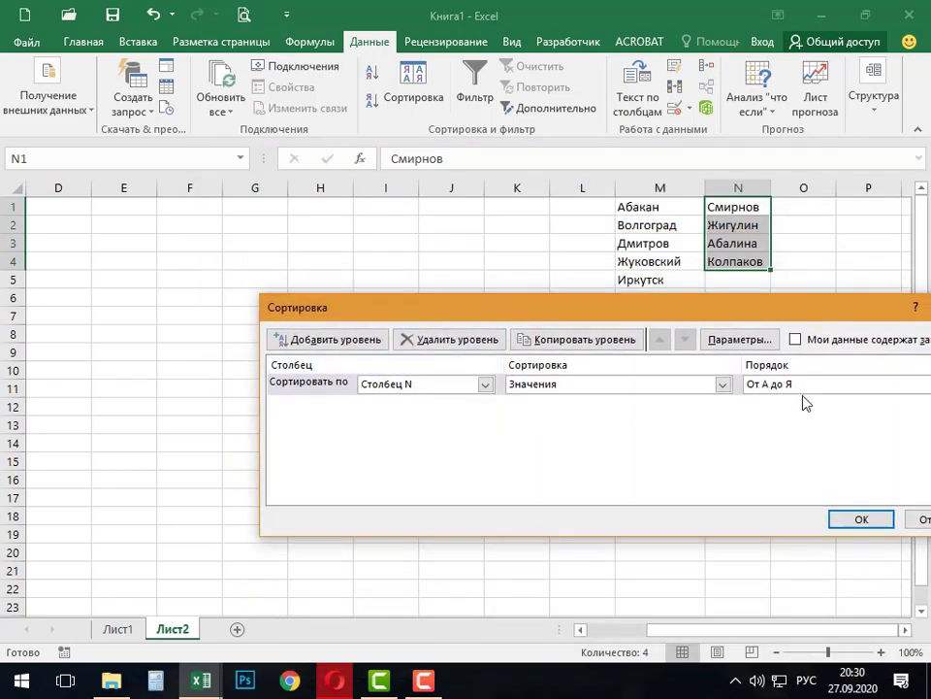
left_click_drag(776, 306, 593, 305)
left_click(685, 517)
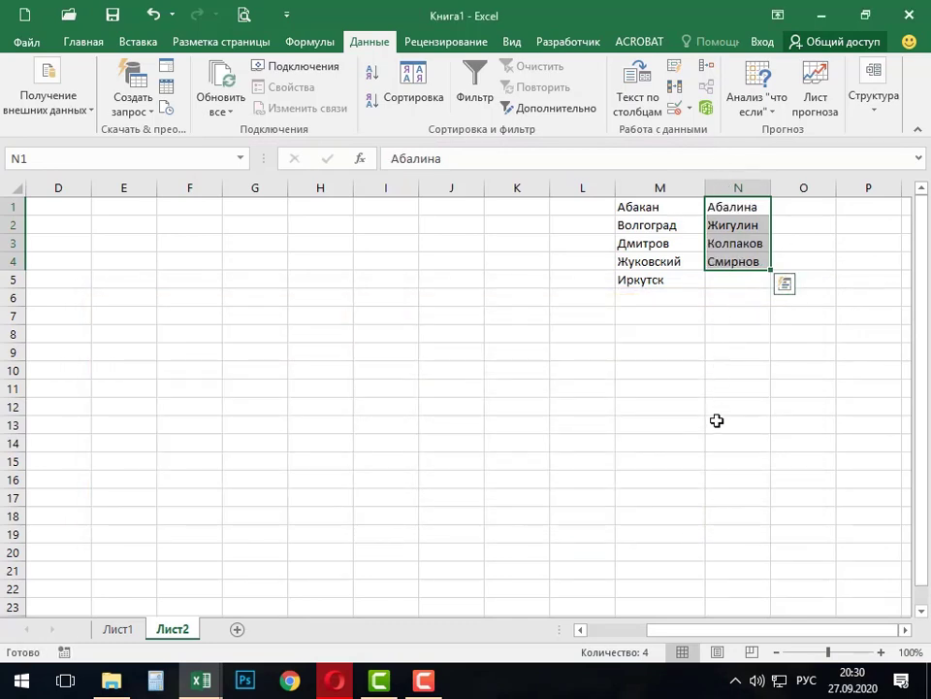
left_click_drag(731, 635, 661, 635)
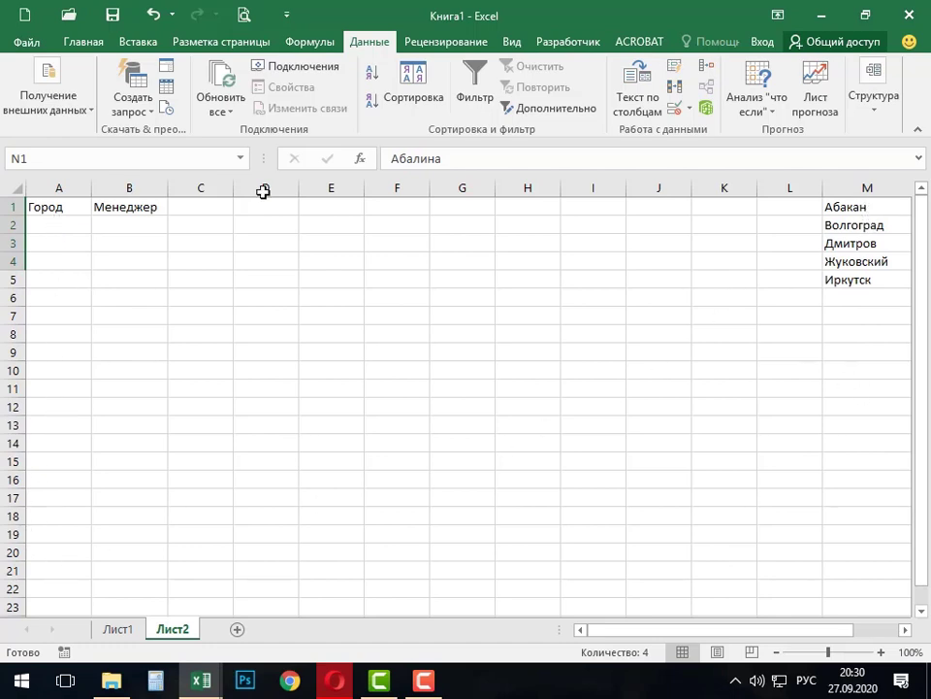
Select column A from A2 down to the last row of the sheet.
left_click(60, 224)
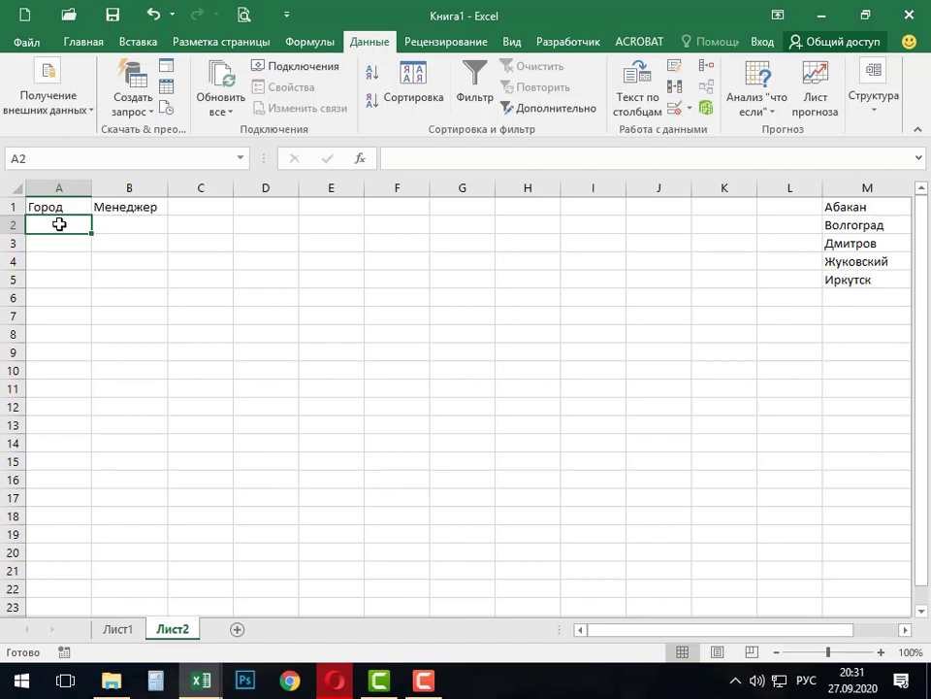
key("ctrl+shift+Down")
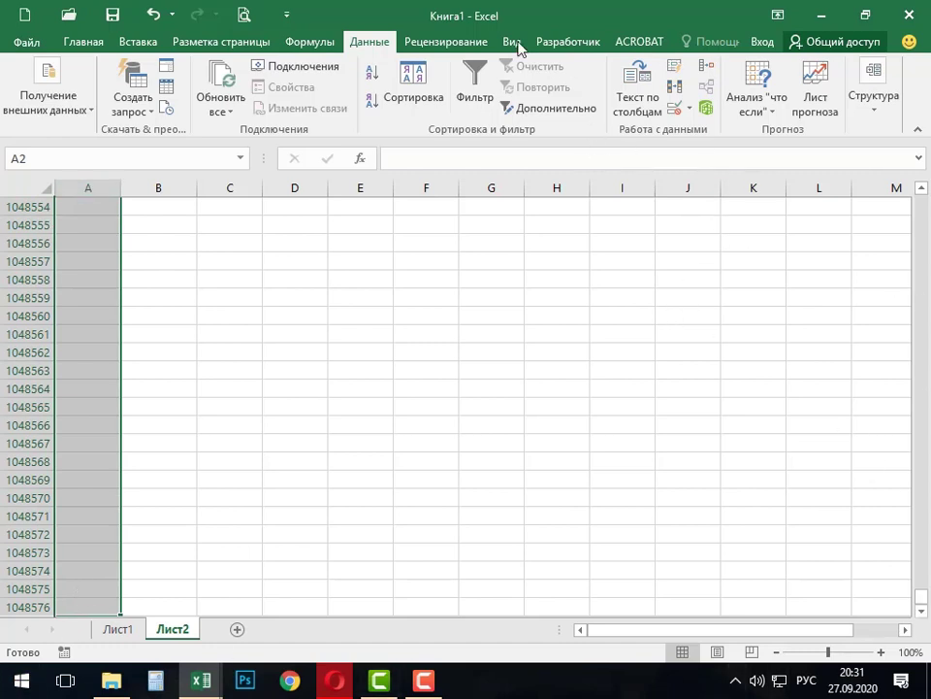
Open Data Validation for the selected cells and set Allow to List.
left_click(690, 109)
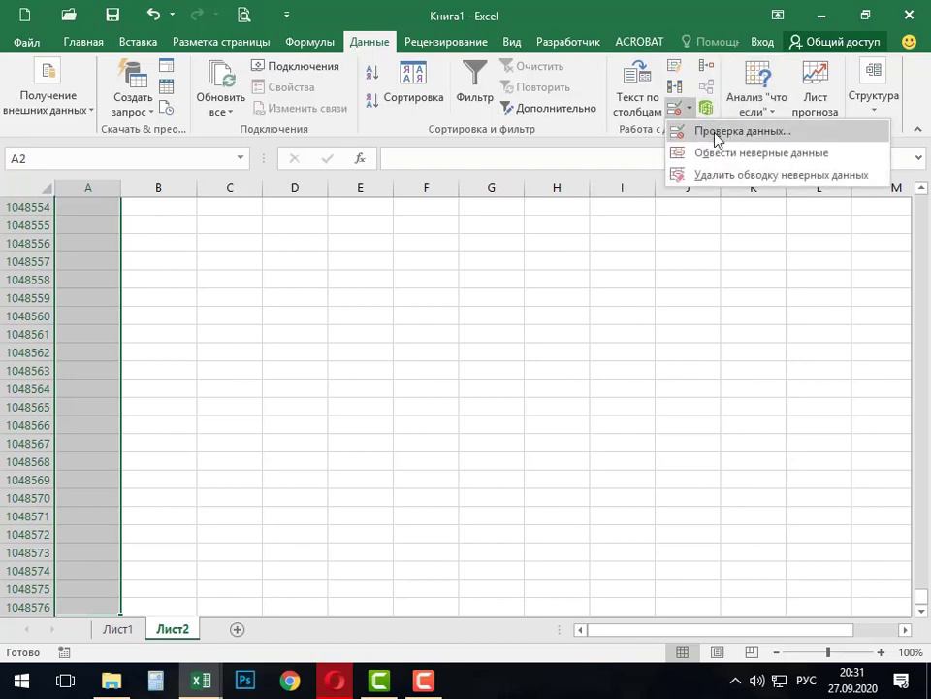
left_click(715, 137)
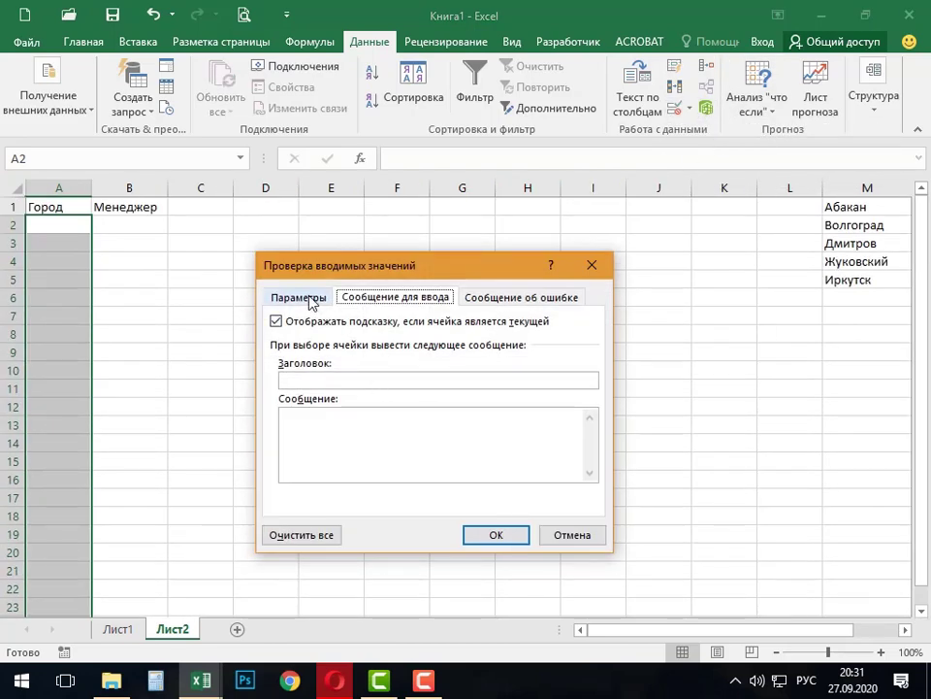
left_click(309, 298)
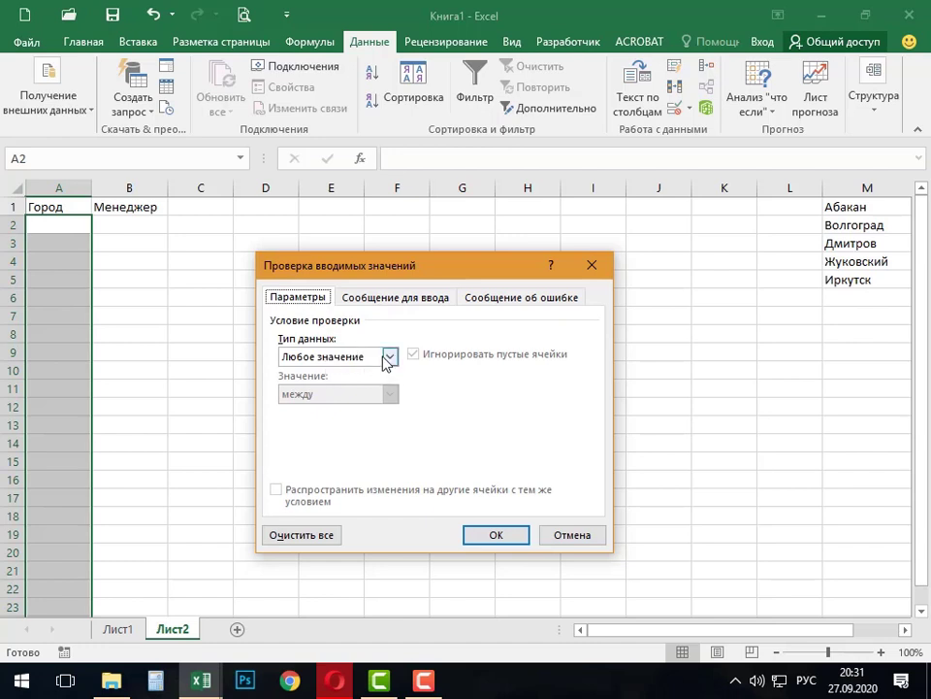
left_click(388, 356)
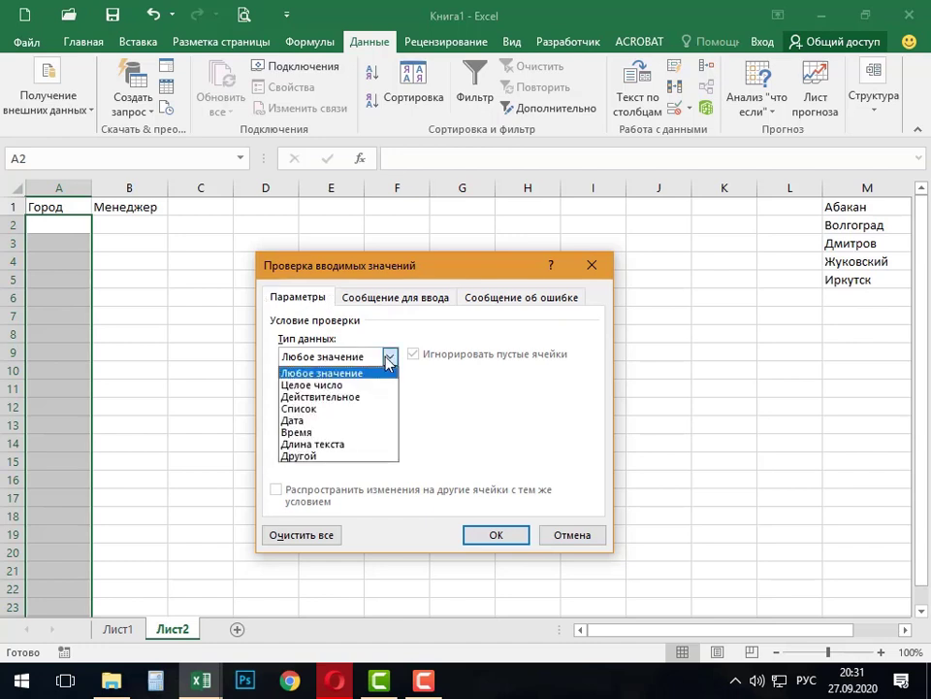
left_click(310, 409)
Set the list source to =$M$1:$M$5, apply it, and open A2's city dropdown.
left_click(308, 428)
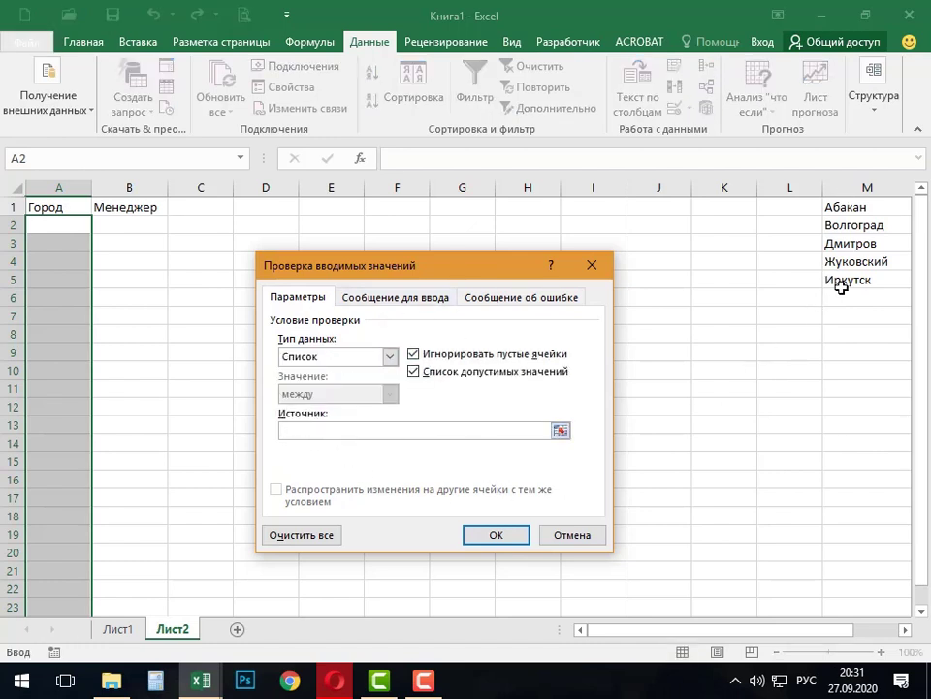
left_click(561, 433)
left_click_drag(651, 632, 710, 636)
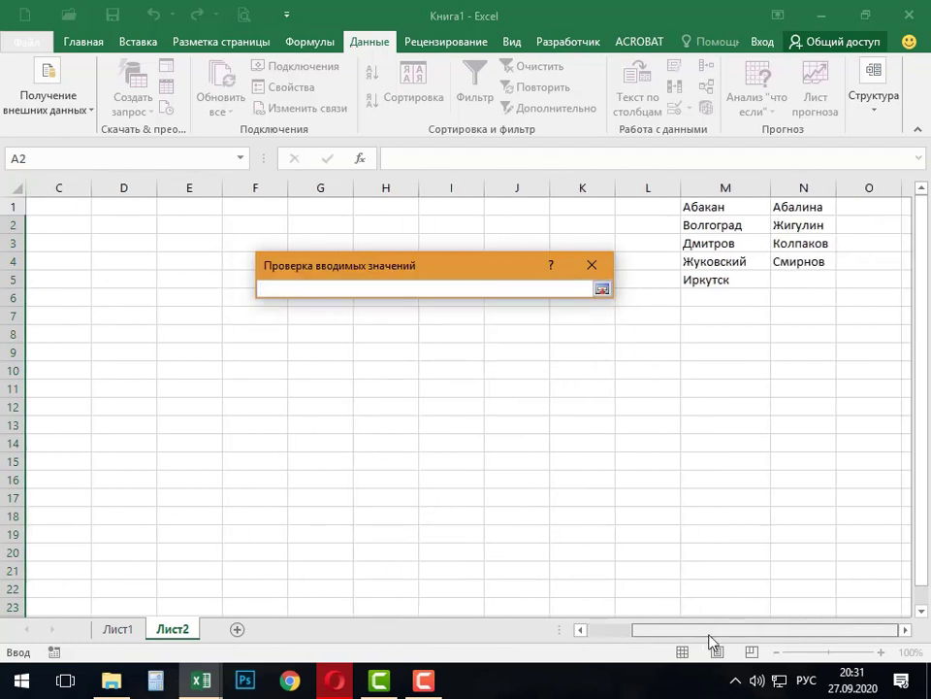
left_click_drag(717, 205, 715, 281)
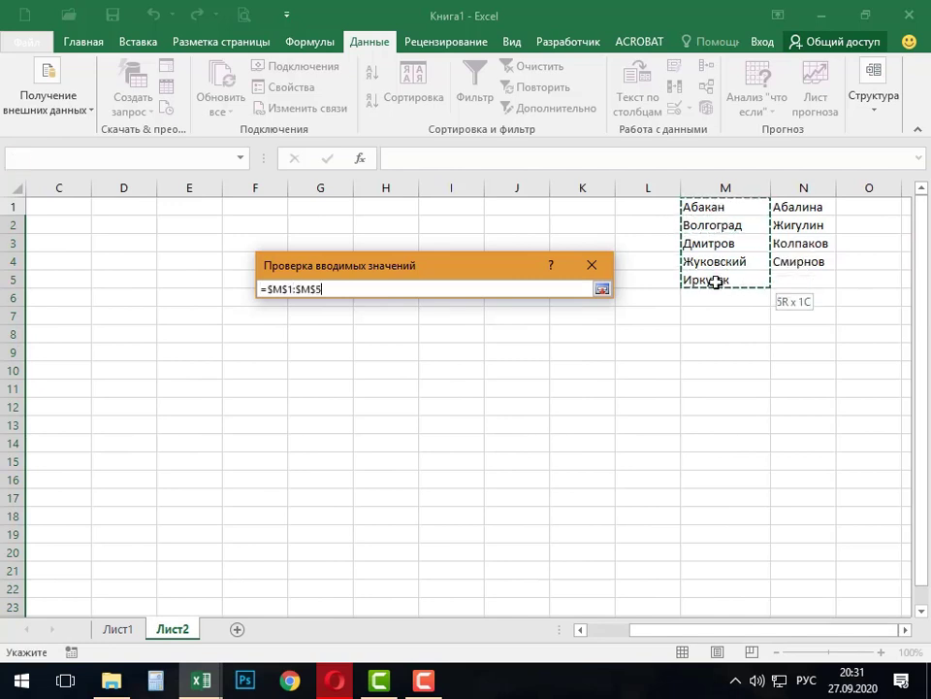
left_click(601, 290)
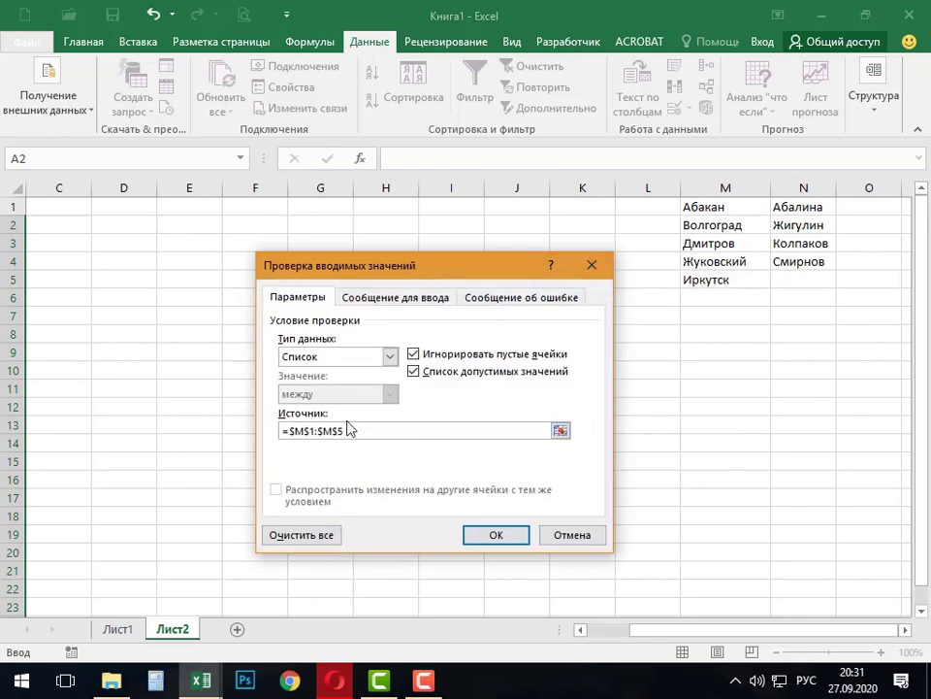
left_click(497, 539)
left_click_drag(666, 630, 597, 629)
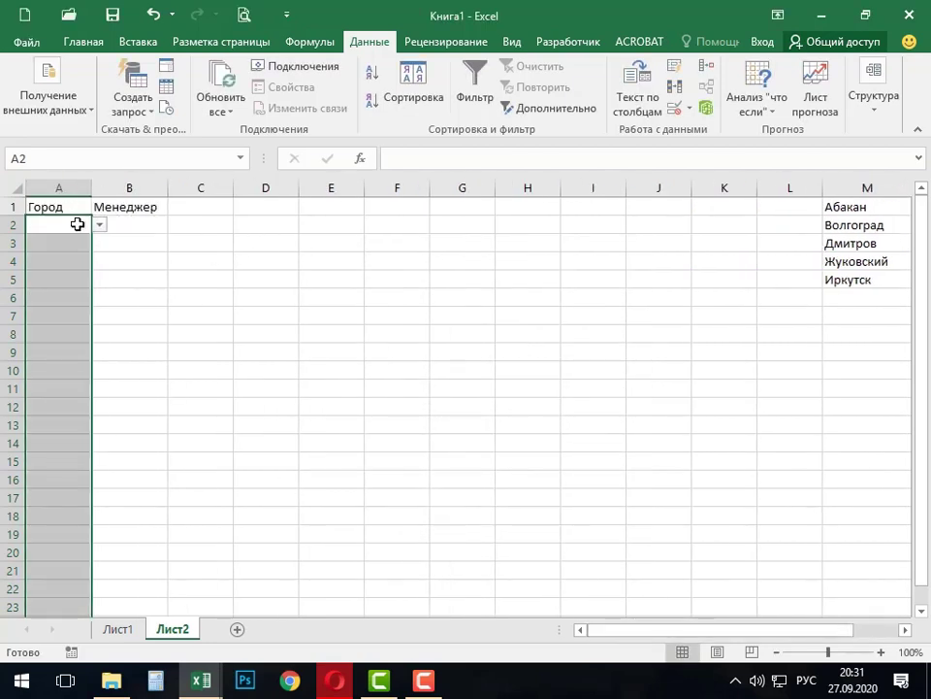
left_click(77, 223)
left_click(100, 225)
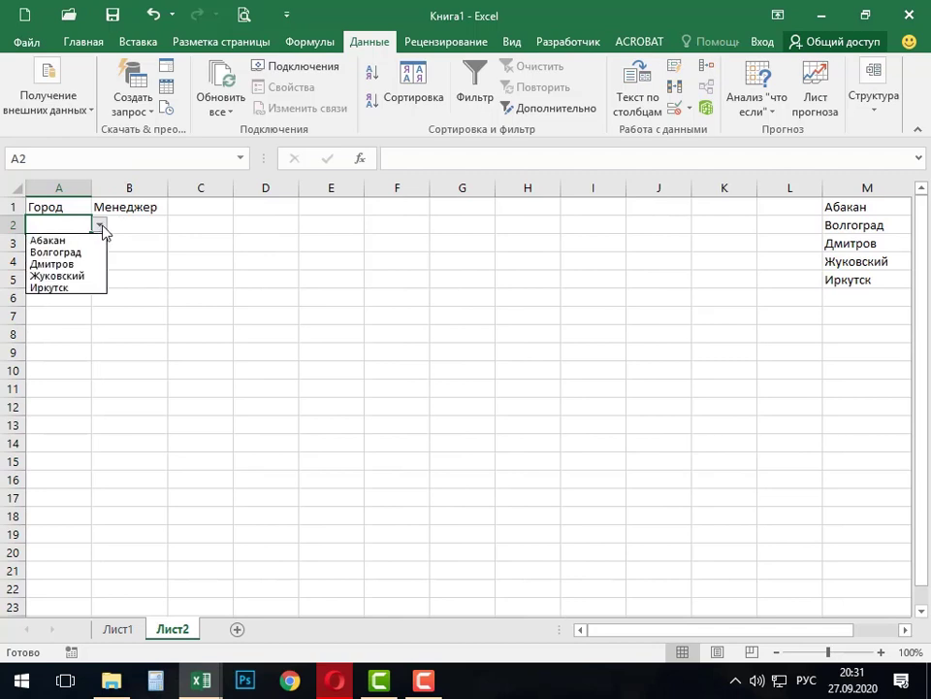
Pick Волгоград for A2 and Жуковский for A3 and A4 from the dropdowns.
left_click(56, 252)
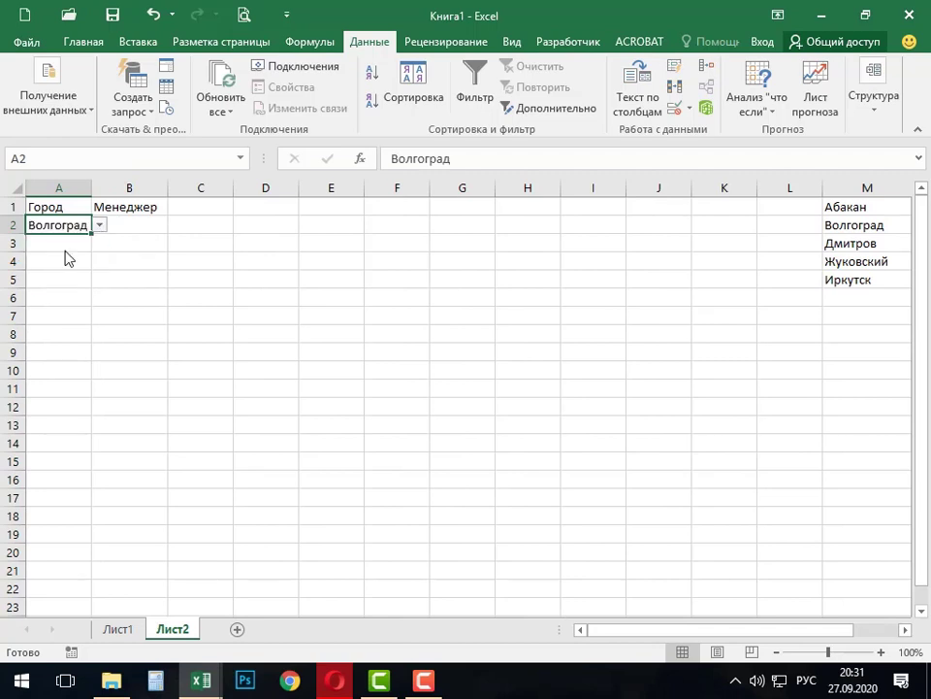
left_click(65, 249)
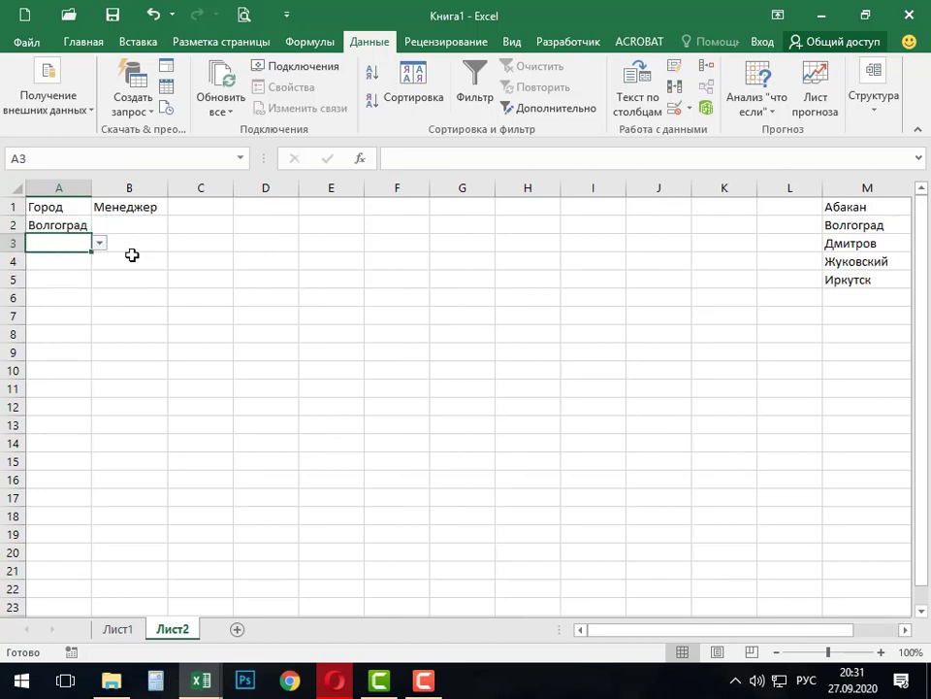
left_click(100, 244)
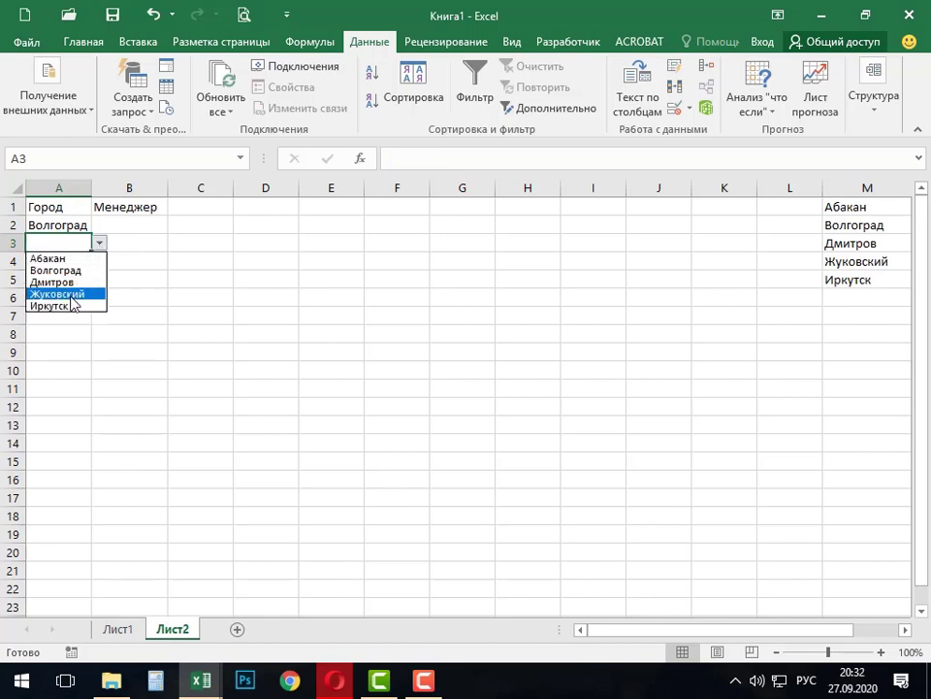
left_click(58, 293)
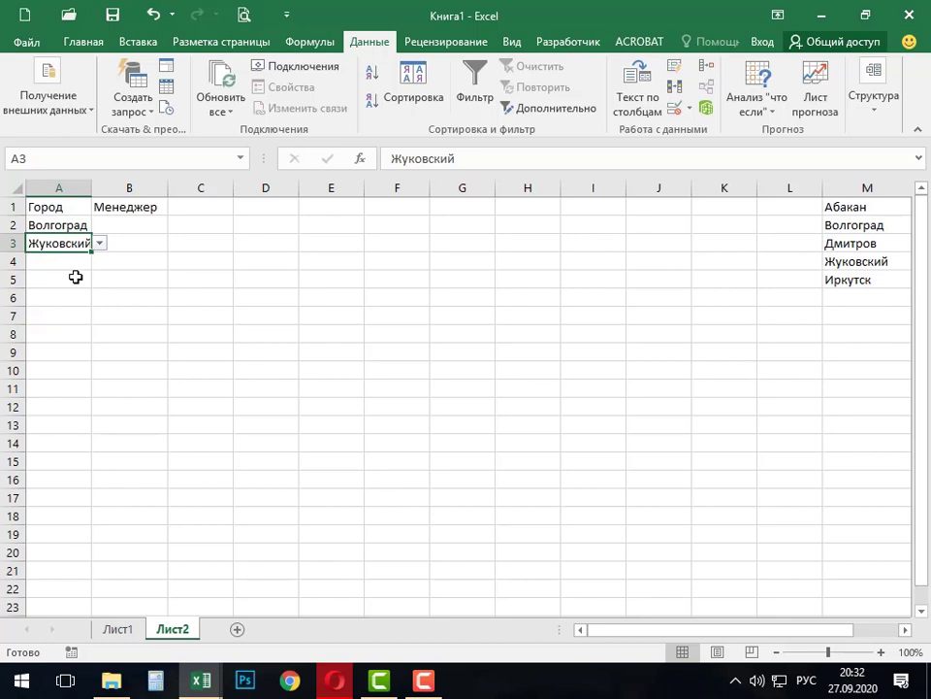
key("Return")
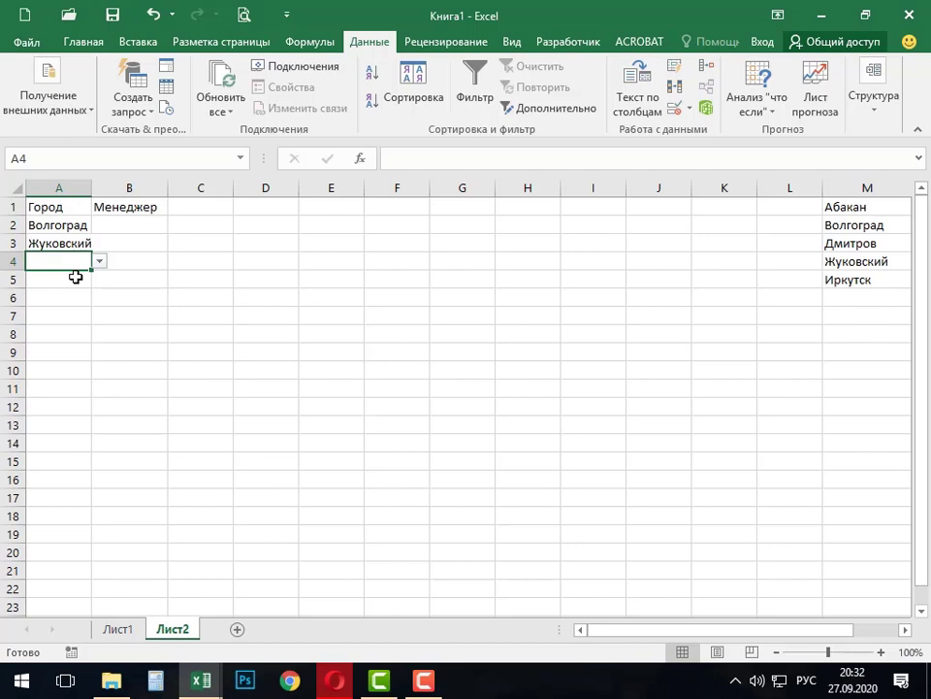
key("alt+Down")
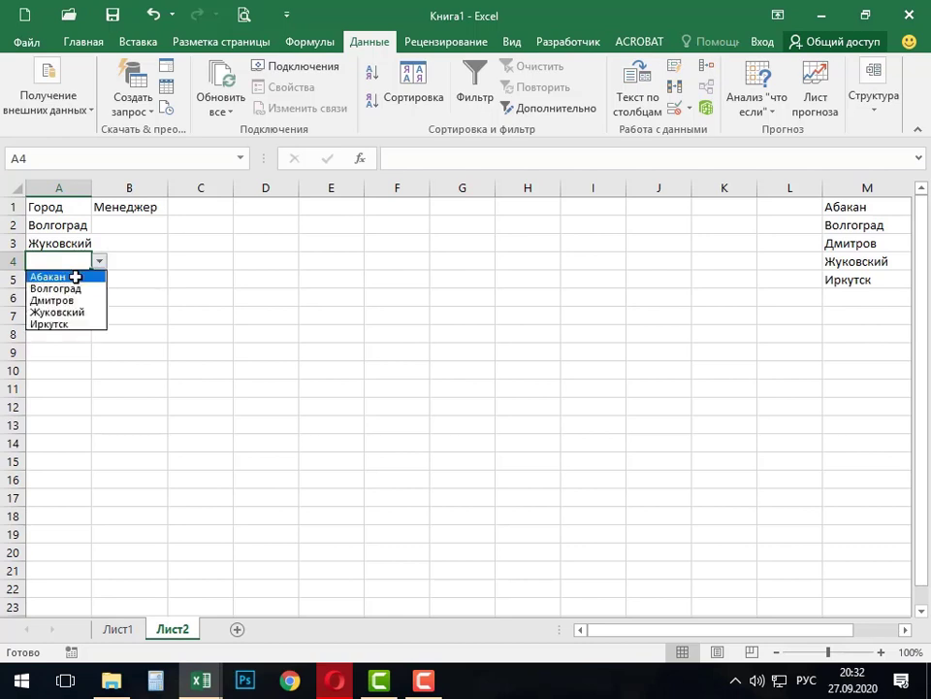
key("Down")
key("Down")
key("Down")
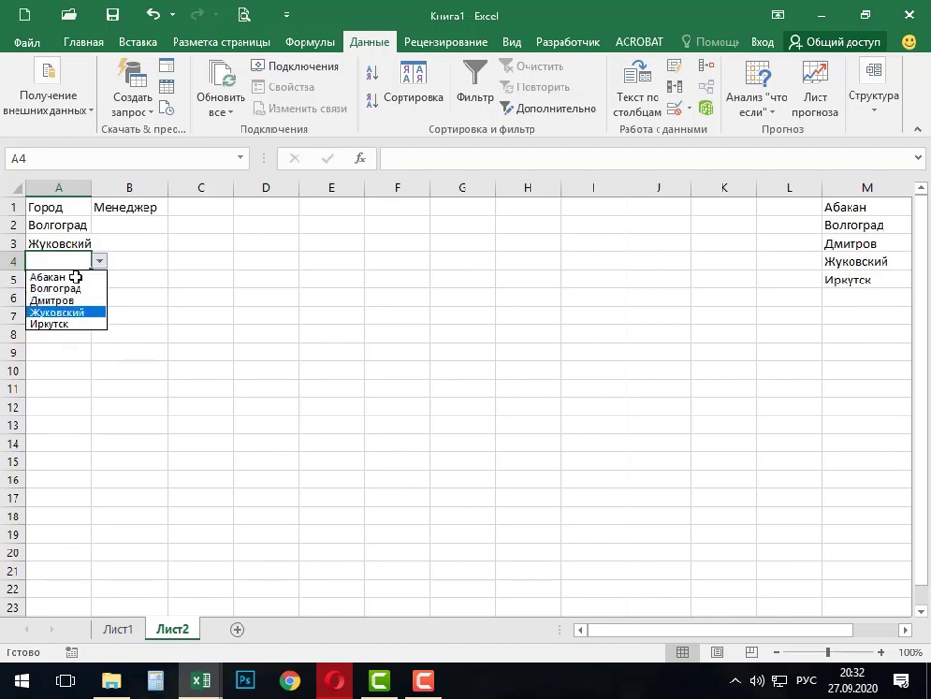
key("Return")
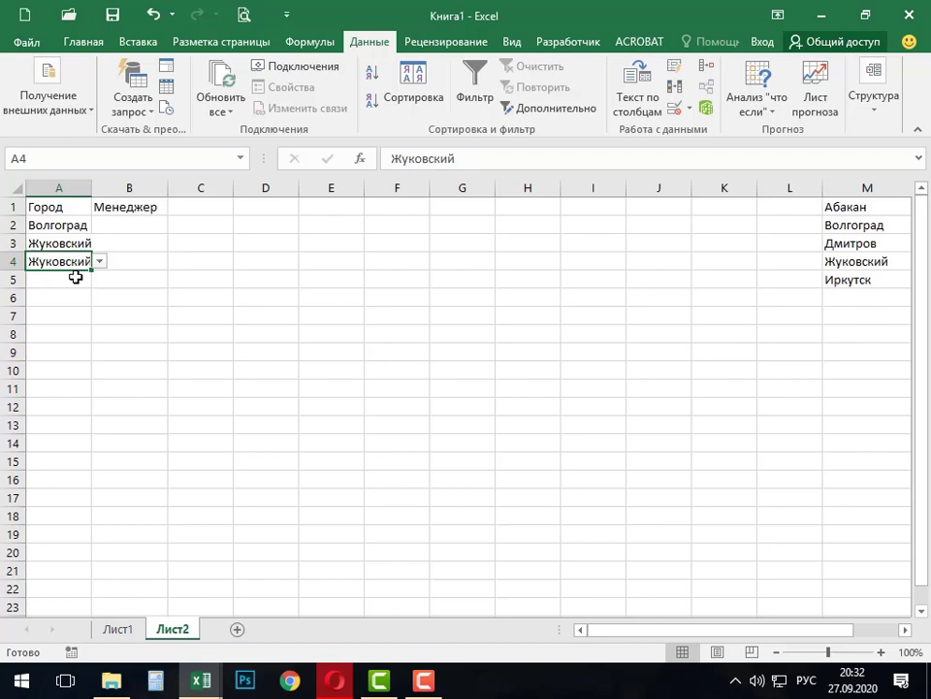
Choose Иркутск for A5 from its city dropdown.
left_click(76, 277)
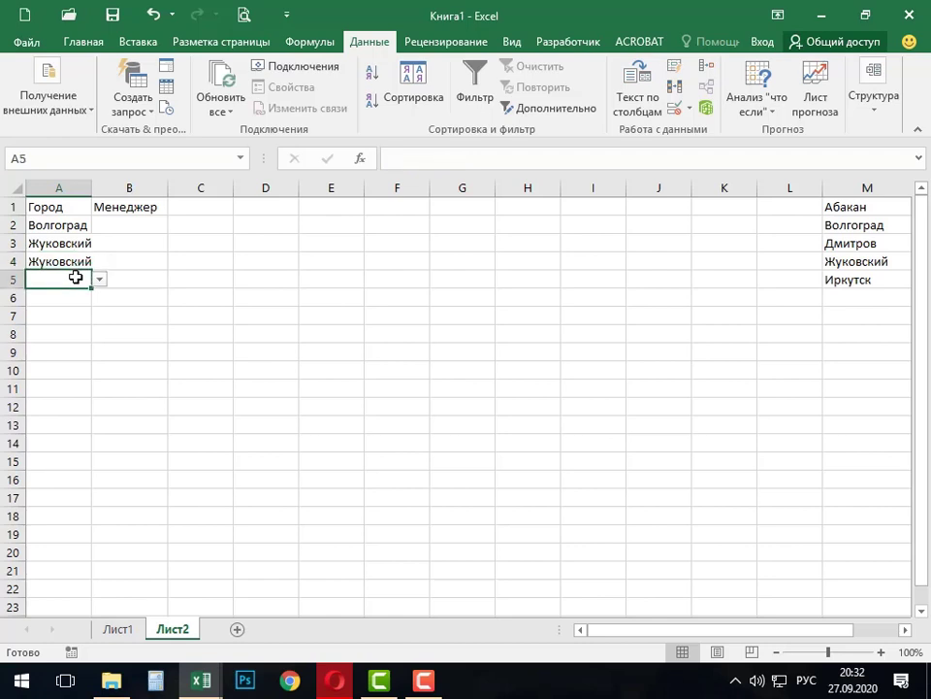
key("alt+Down")
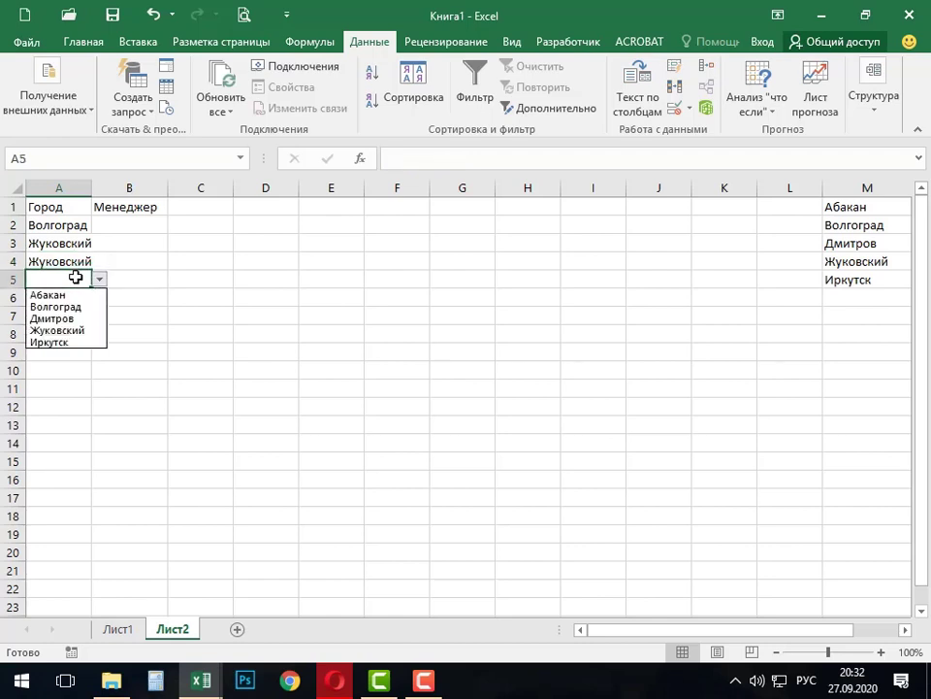
key("Escape")
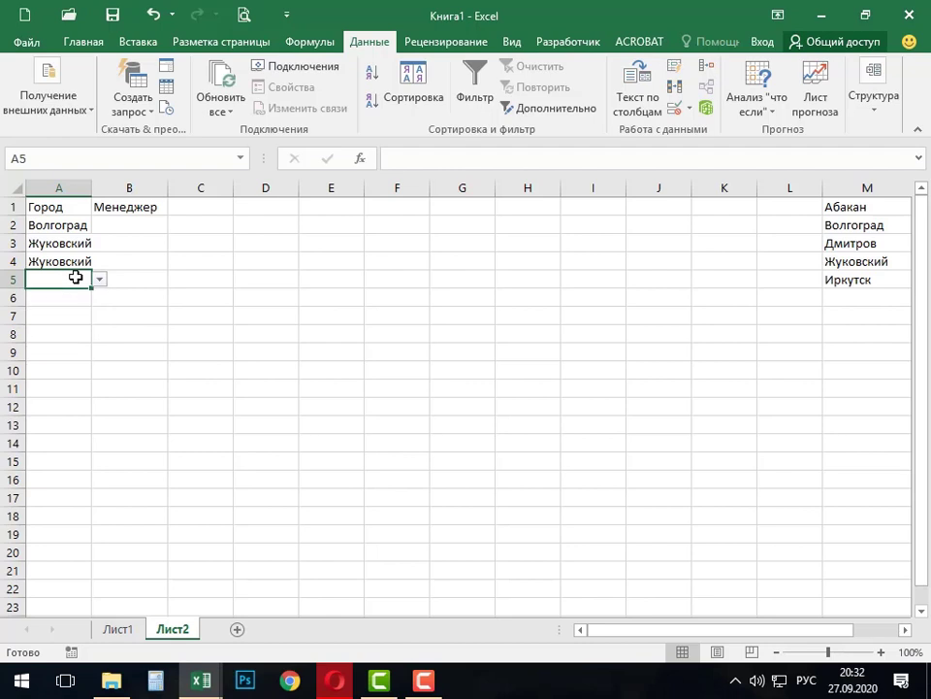
key("alt+Down")
key("Down")
key("Down")
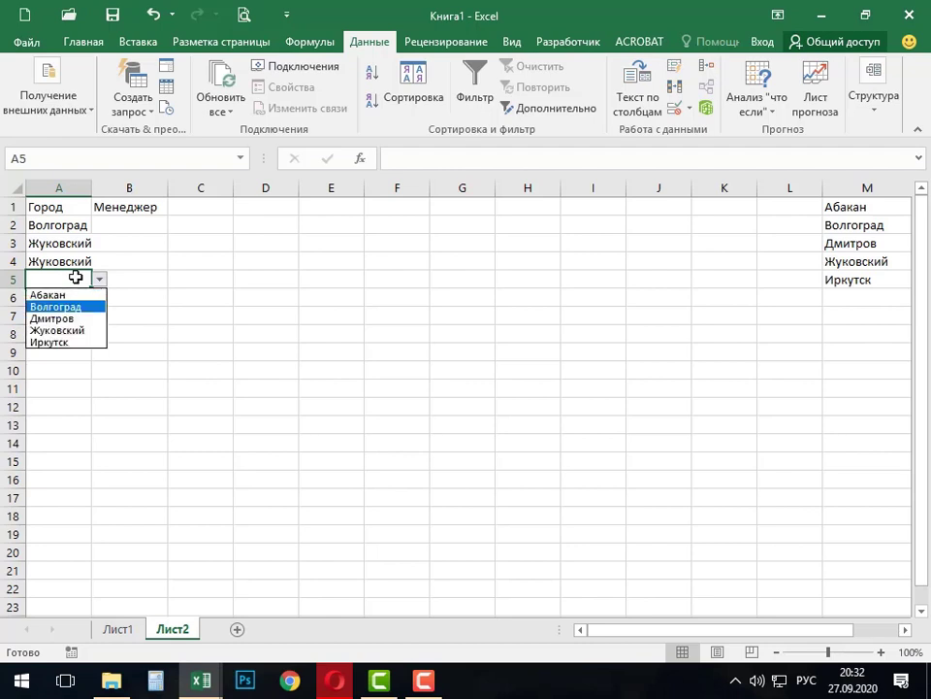
key("Down")
key("Down")
key("Down")
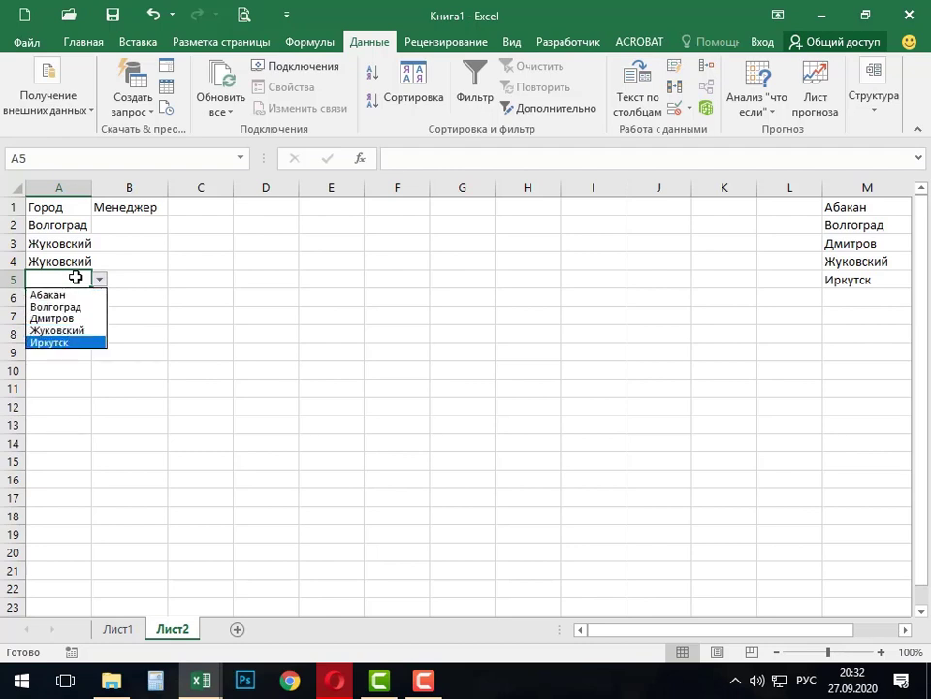
key("Return")
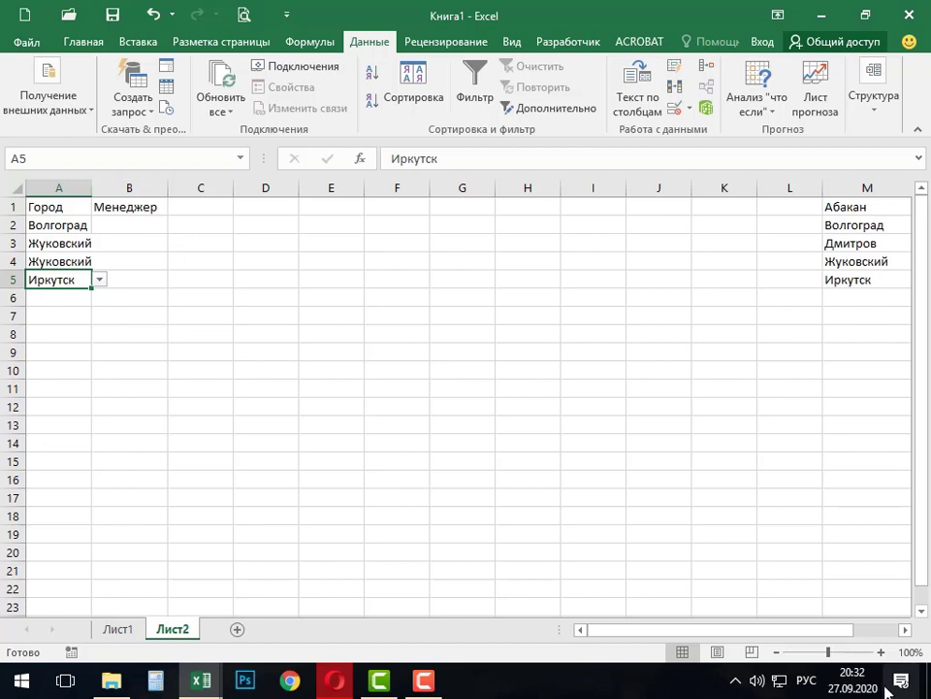
Select column B from B2 down to the sheet's last row, under Менеджер.
left_click(901, 628)
left_click(901, 629)
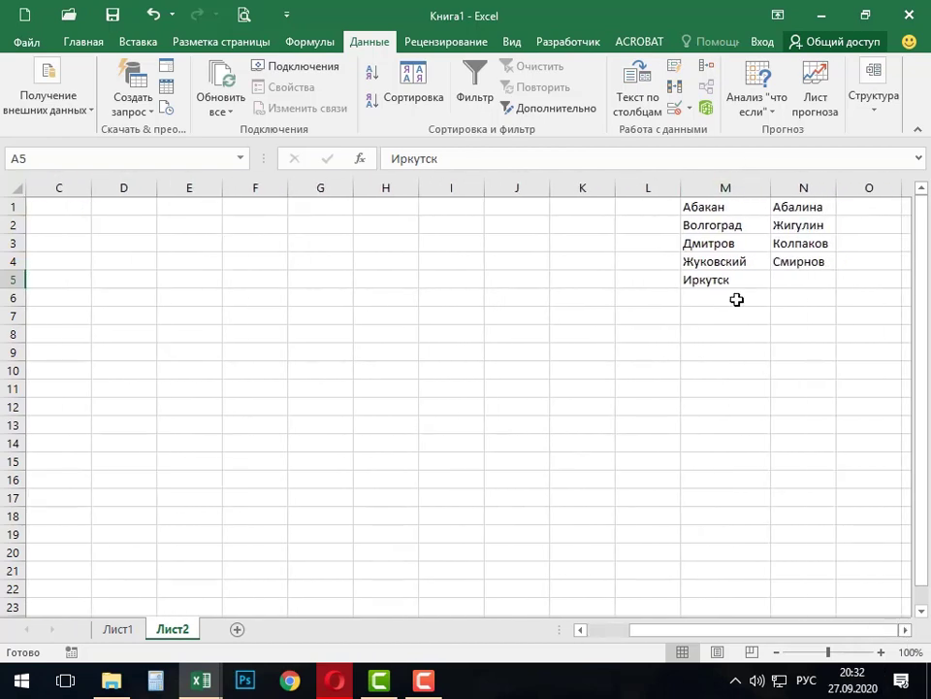
left_click_drag(802, 630, 758, 630)
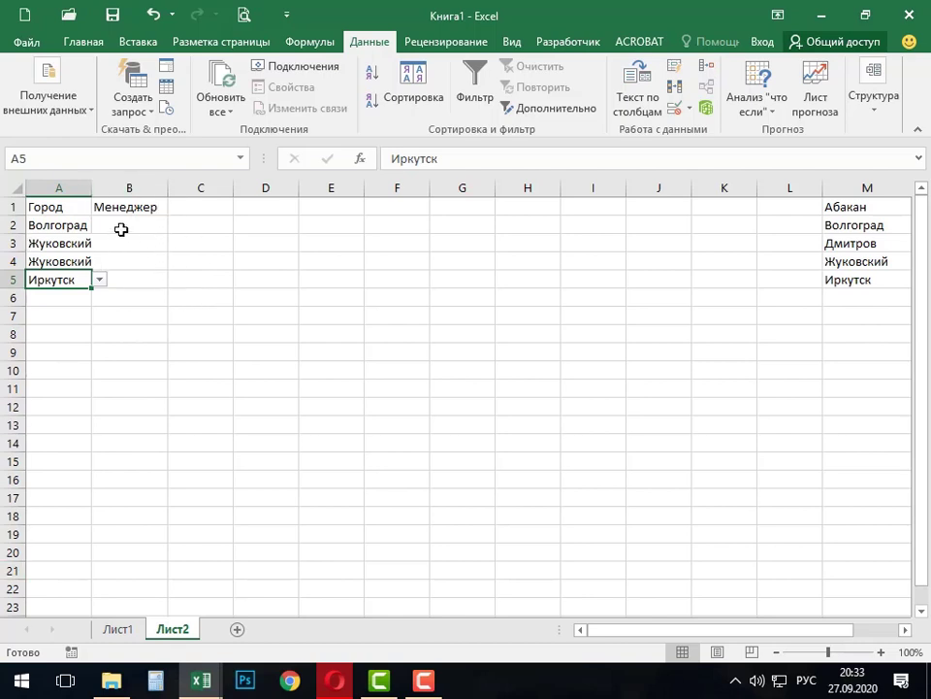
left_click(121, 229)
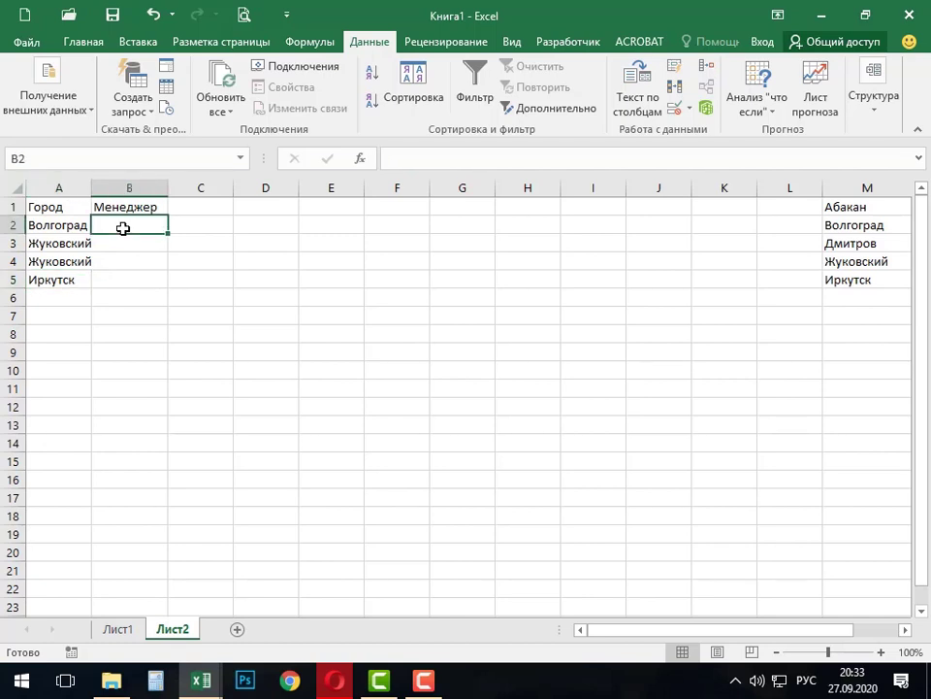
key("ctrl+shift+Down")
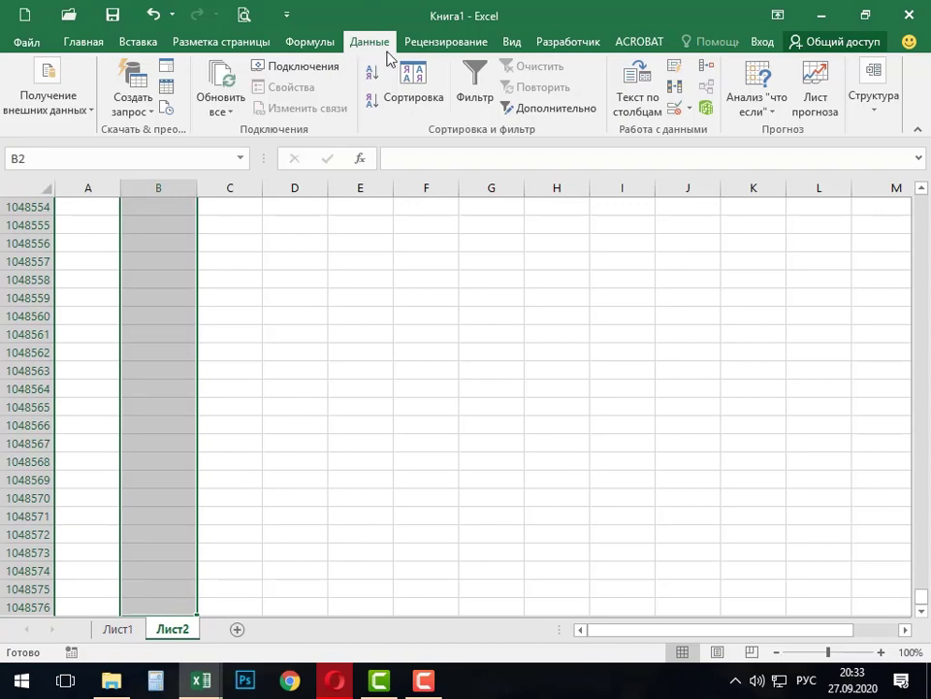
Apply a List validation to column B with the manager names N1:N4 as source.
left_click(690, 107)
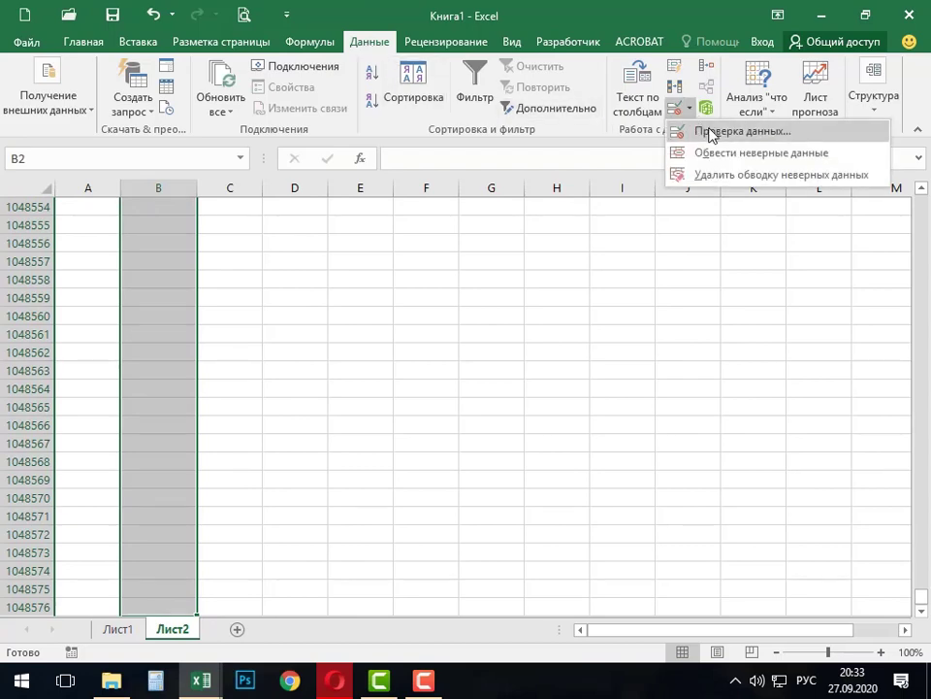
left_click(713, 133)
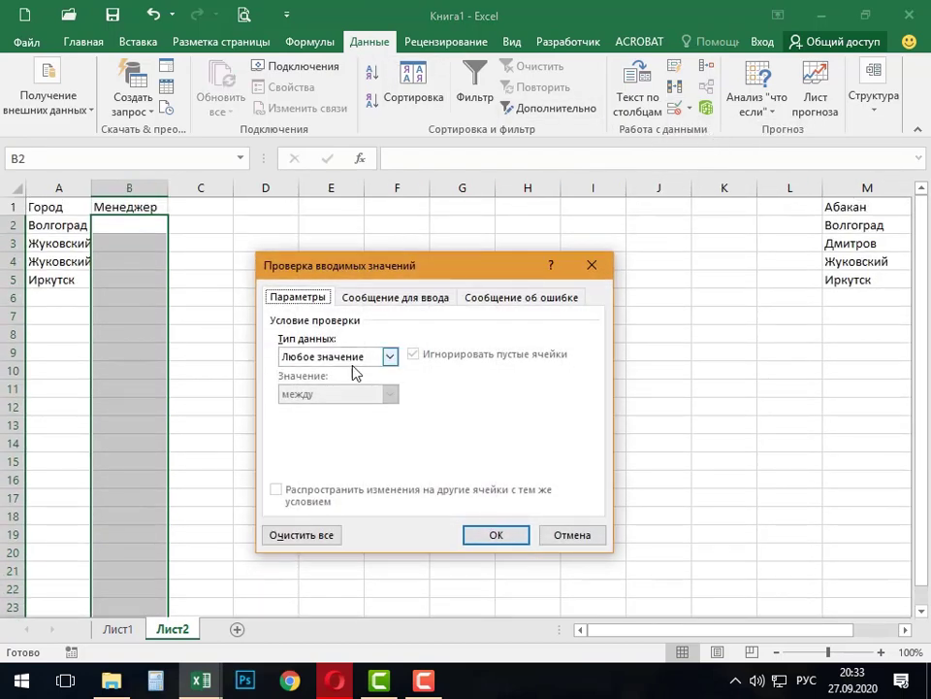
left_click(355, 361)
left_click(299, 408)
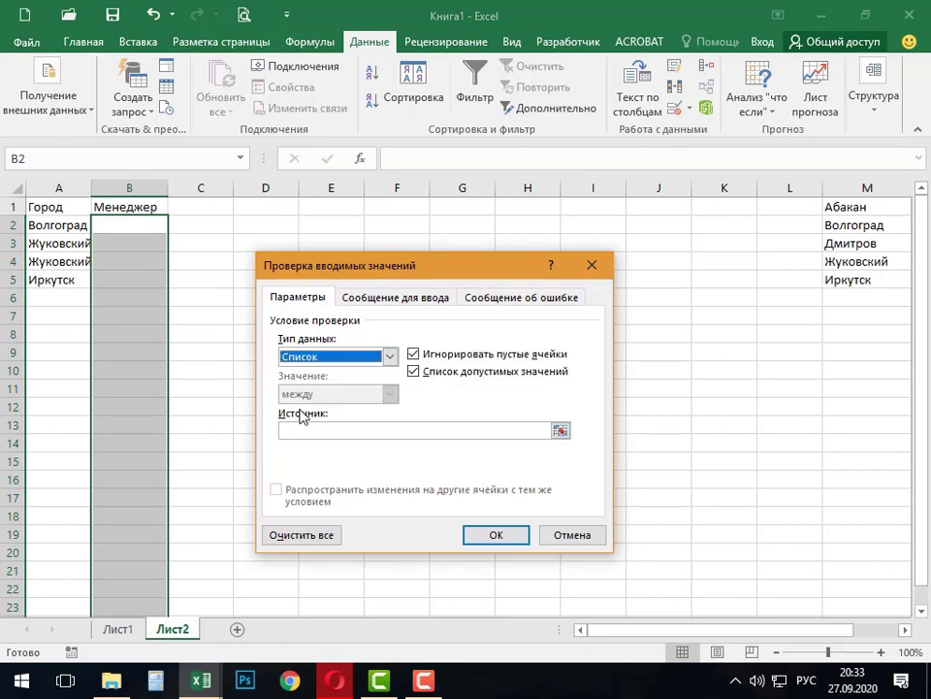
left_click(340, 430)
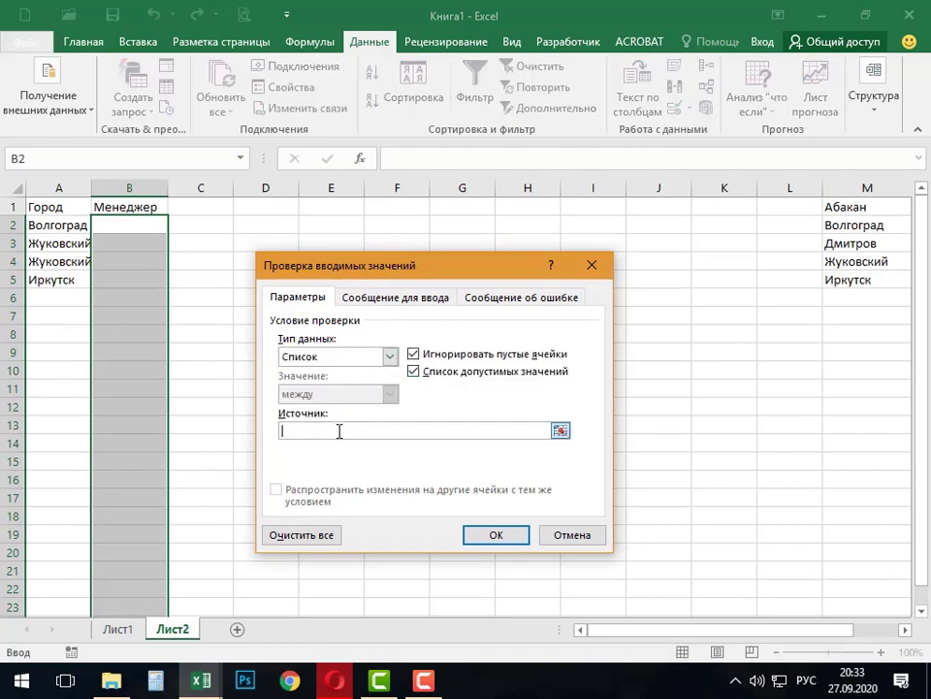
left_click(561, 431)
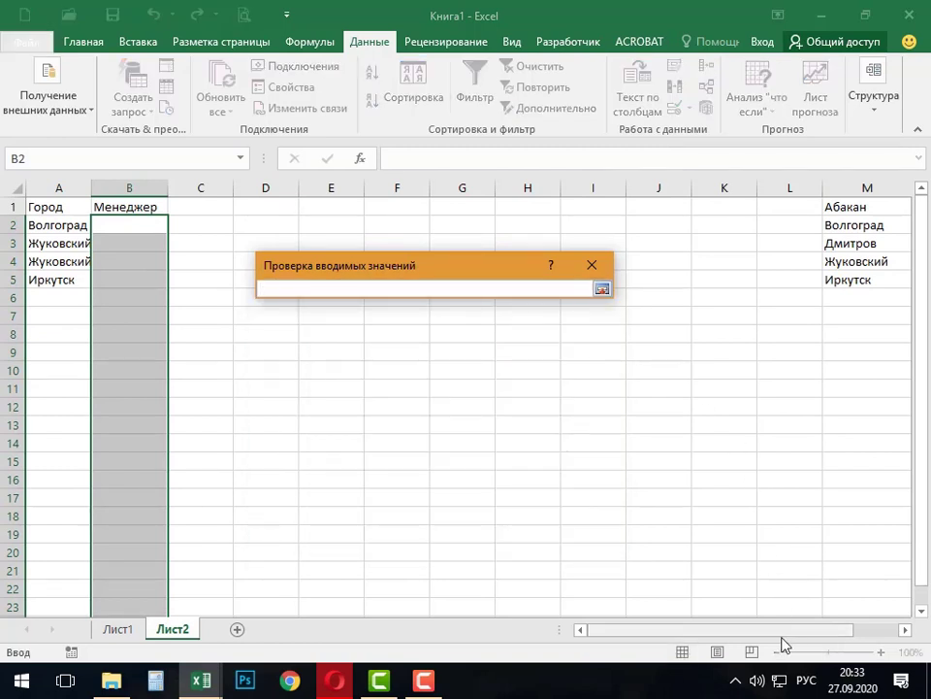
left_click_drag(779, 642, 831, 641)
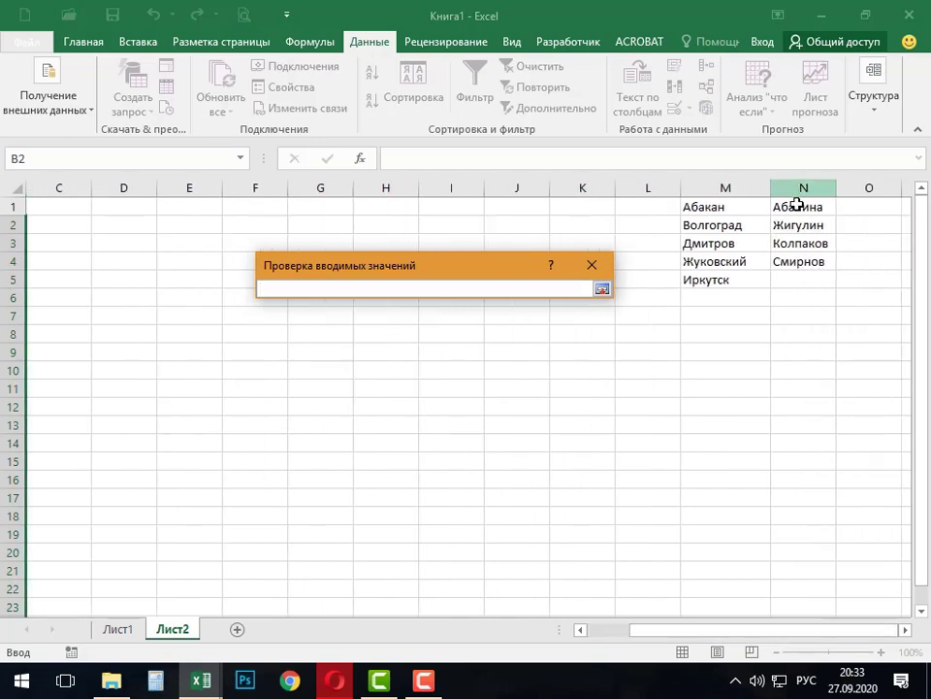
mouse_move(799, 207)
left_mouse_down()
mouse_move(796, 274)
mouse_move(795, 264)
left_mouse_up()
left_click(602, 289)
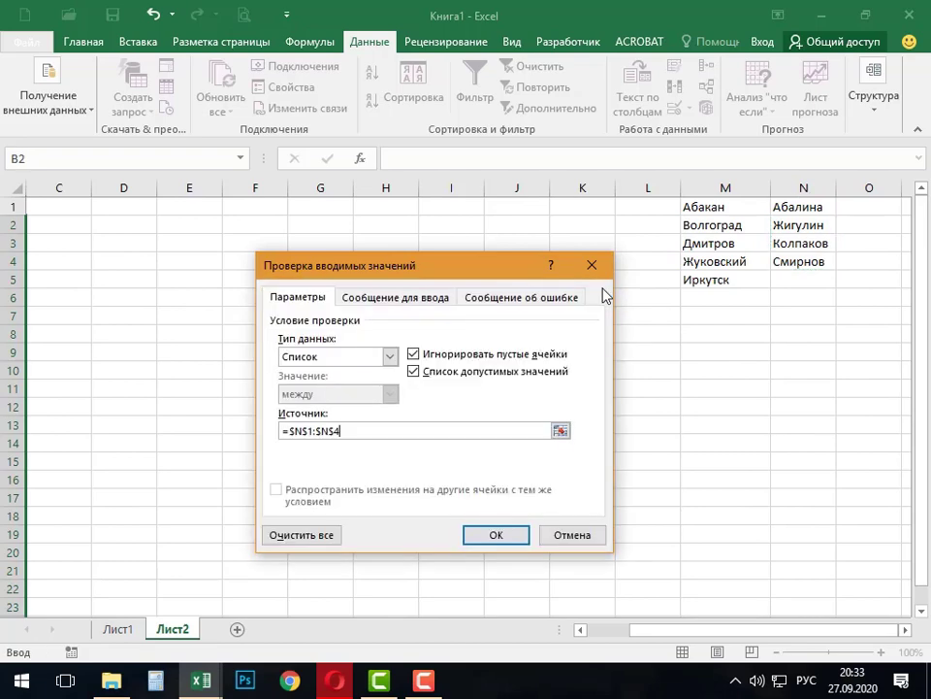
left_click(493, 541)
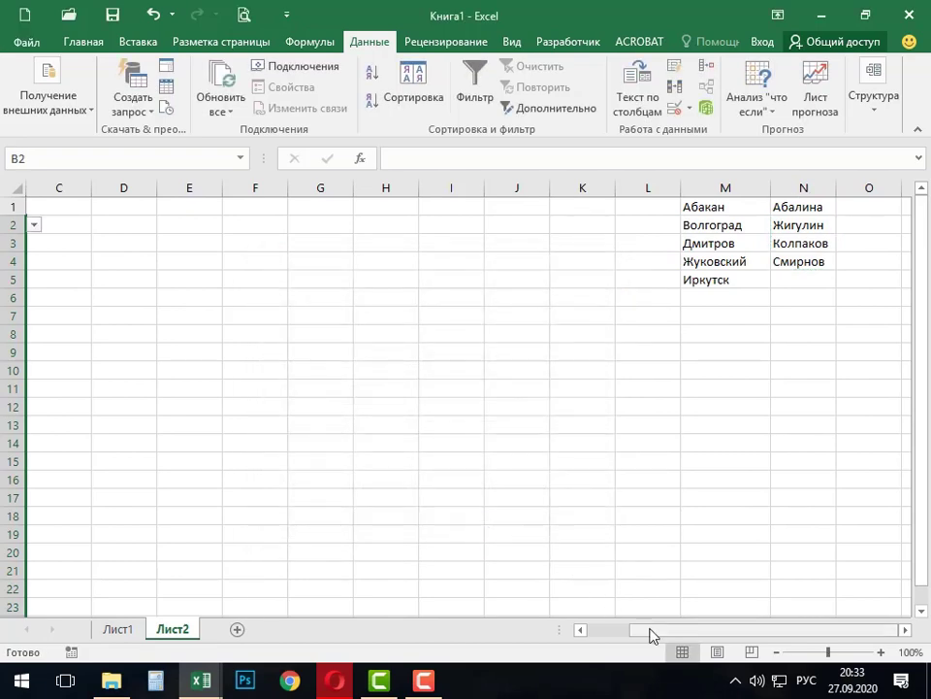
left_click_drag(651, 635, 588, 635)
Pick Колпаков for B2 and Смирнов for B3 from their manager dropdowns.
left_click(148, 224)
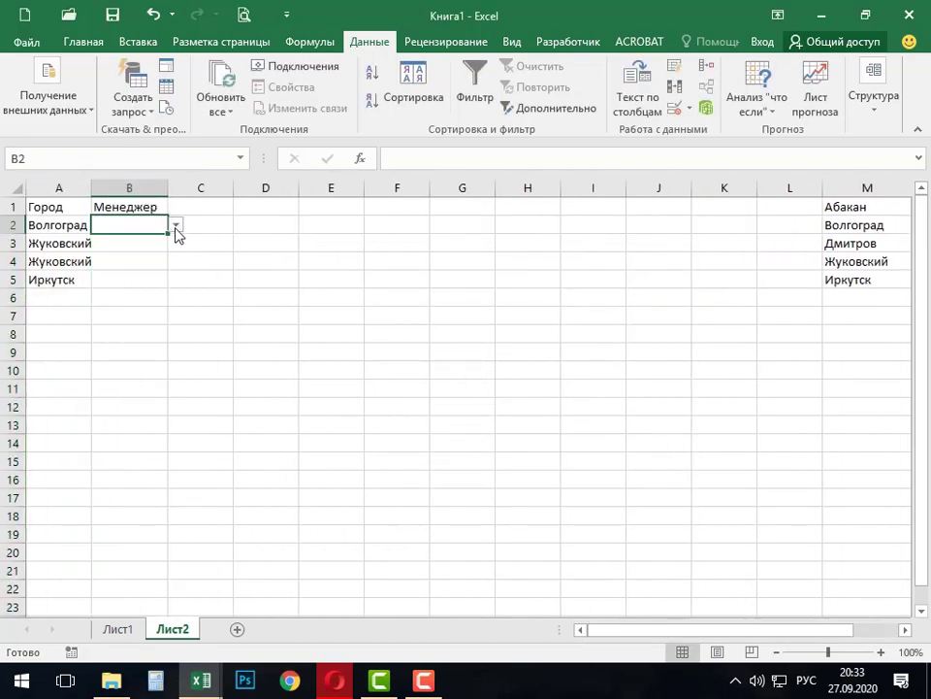
left_click(176, 225)
left_click(145, 258)
left_click(135, 244)
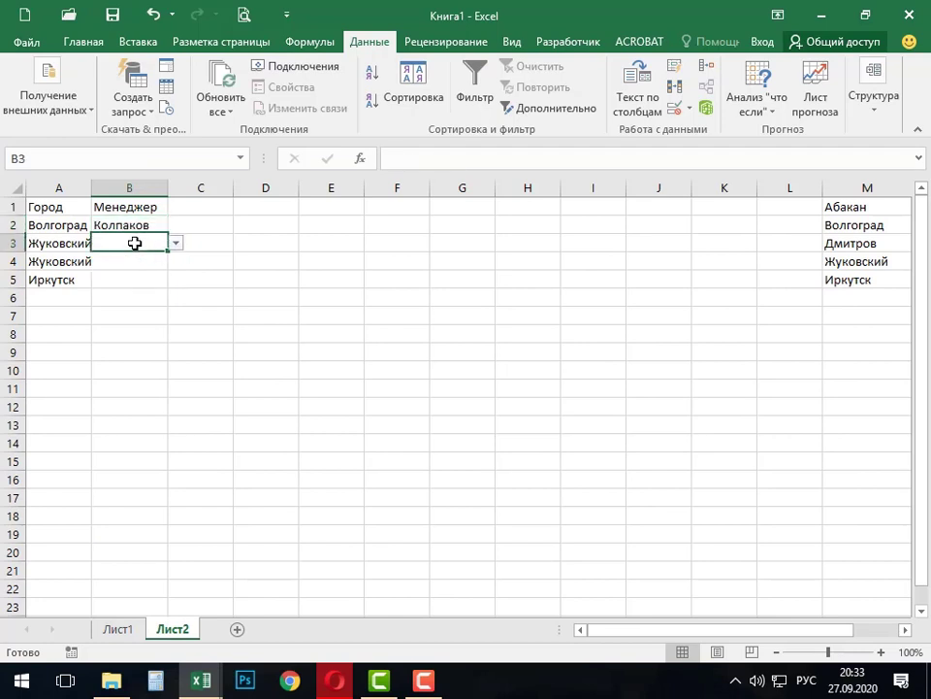
left_click(175, 243)
left_click(136, 294)
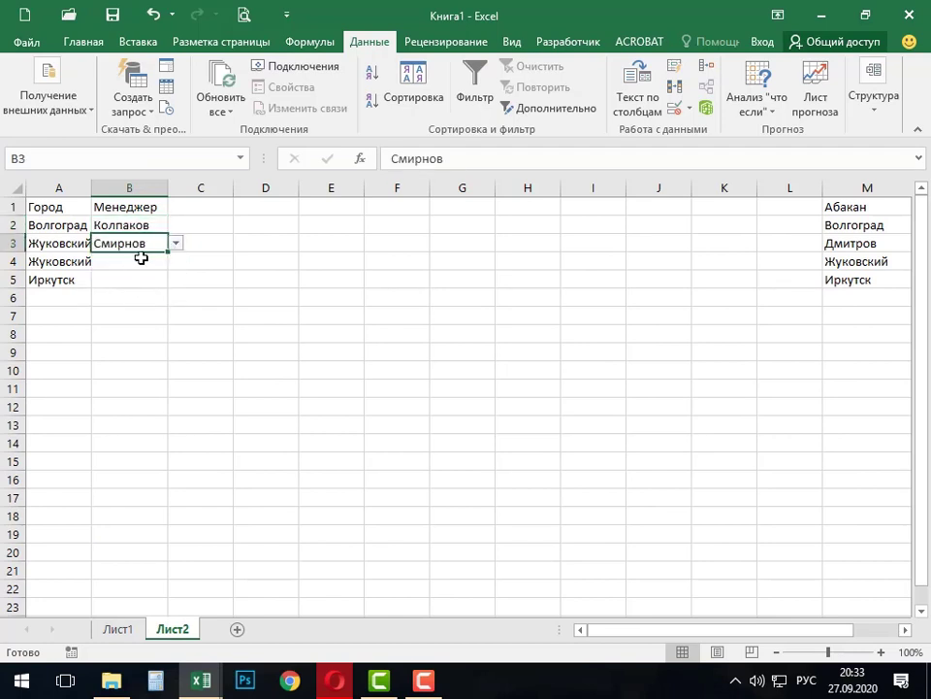
Choose Жигулин for B4 from its dropdown and widen column A to fit the city names.
left_click(142, 256)
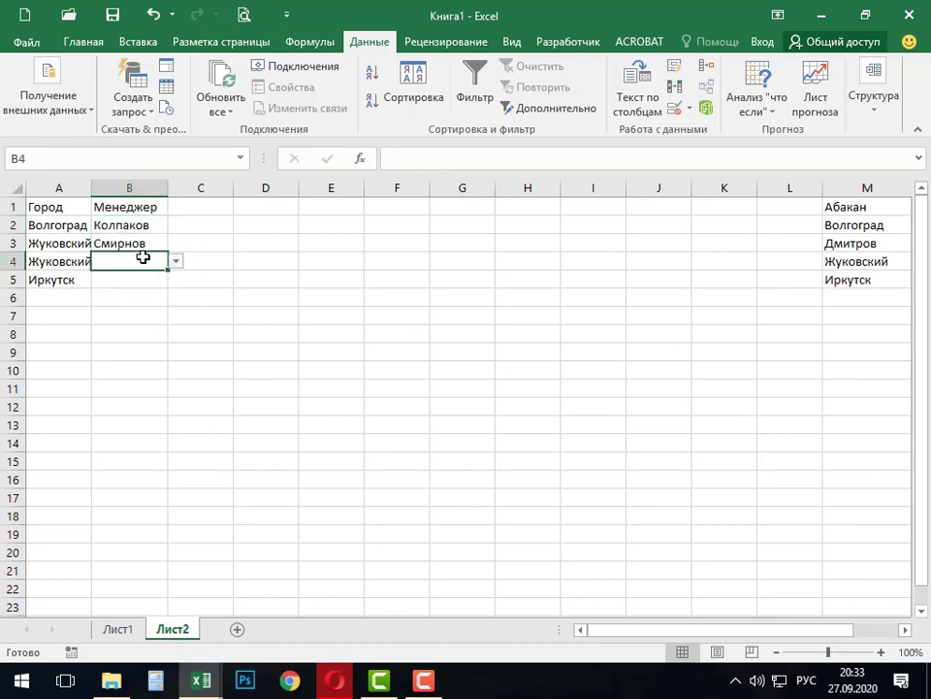
key("alt+Down")
key("Down")
key("Down")
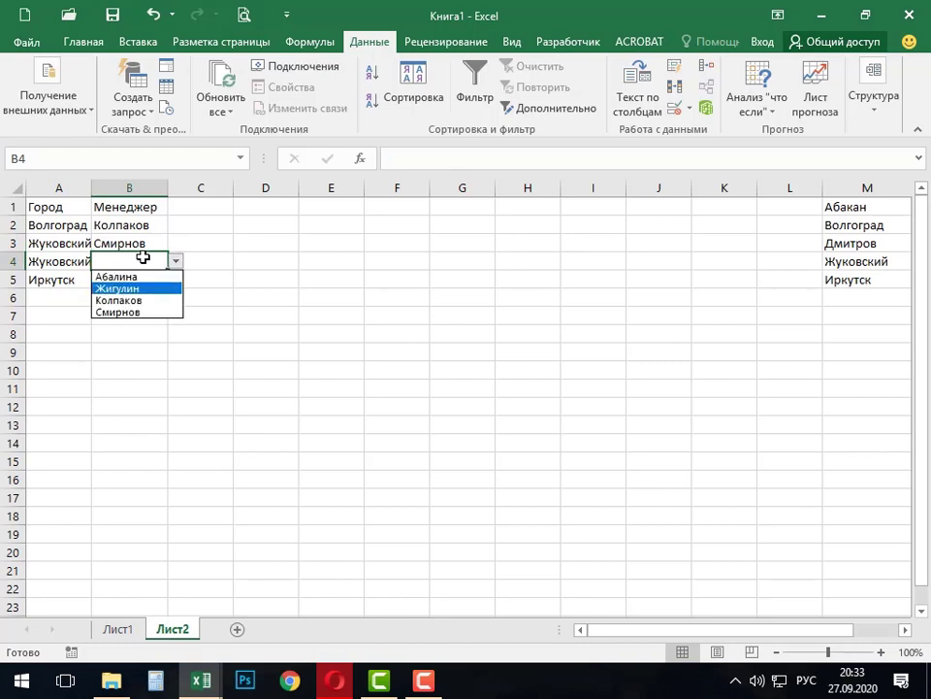
key("Return")
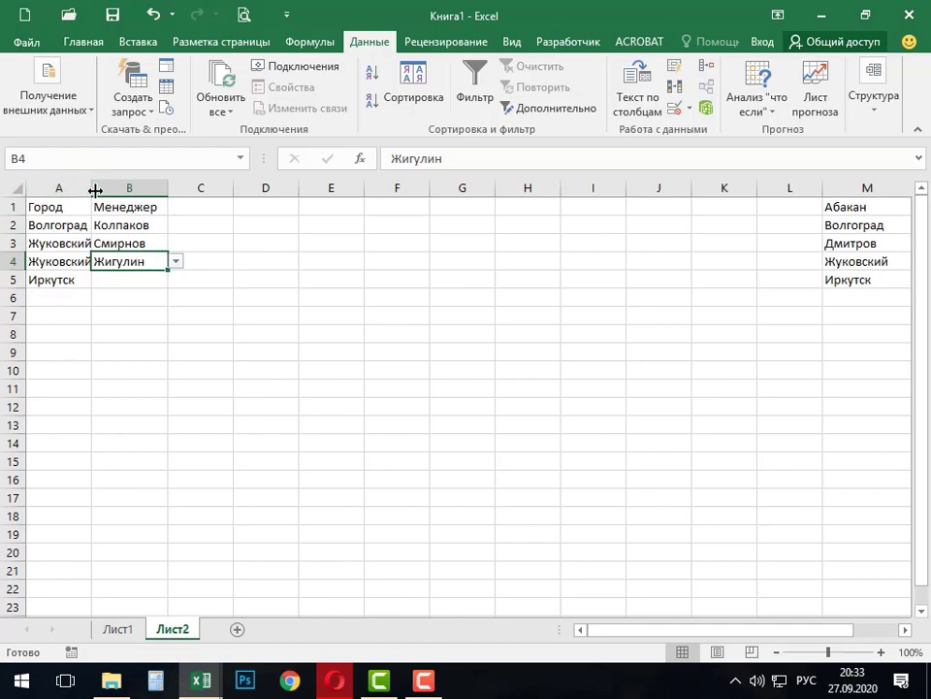
left_click_drag(95, 192, 123, 191)
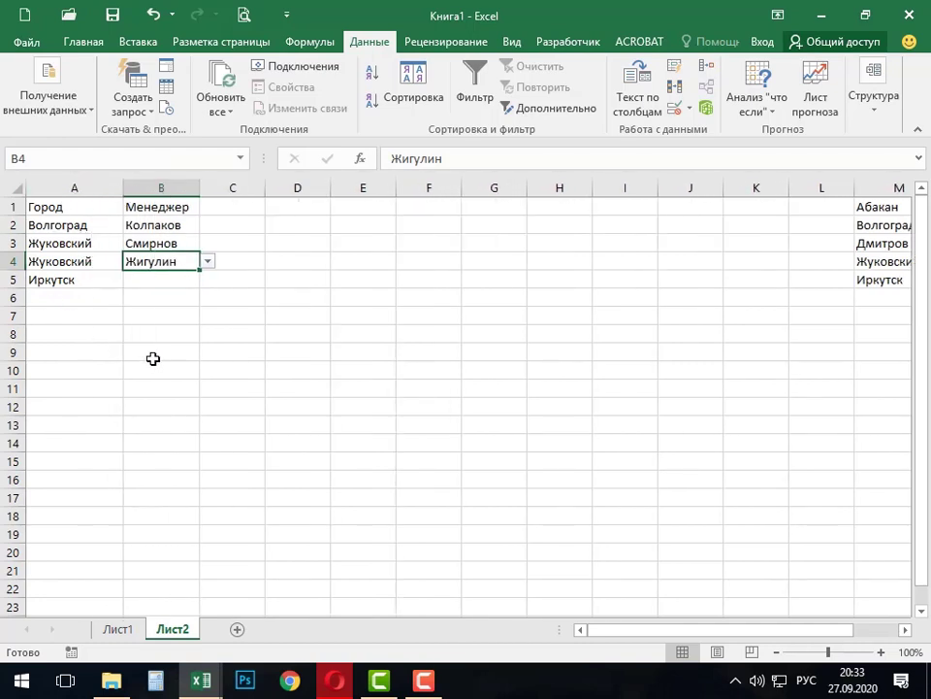
Apply Bold and Center to the Город and Менеджер headers in A1:B1, then deselect them.
left_click(90, 207)
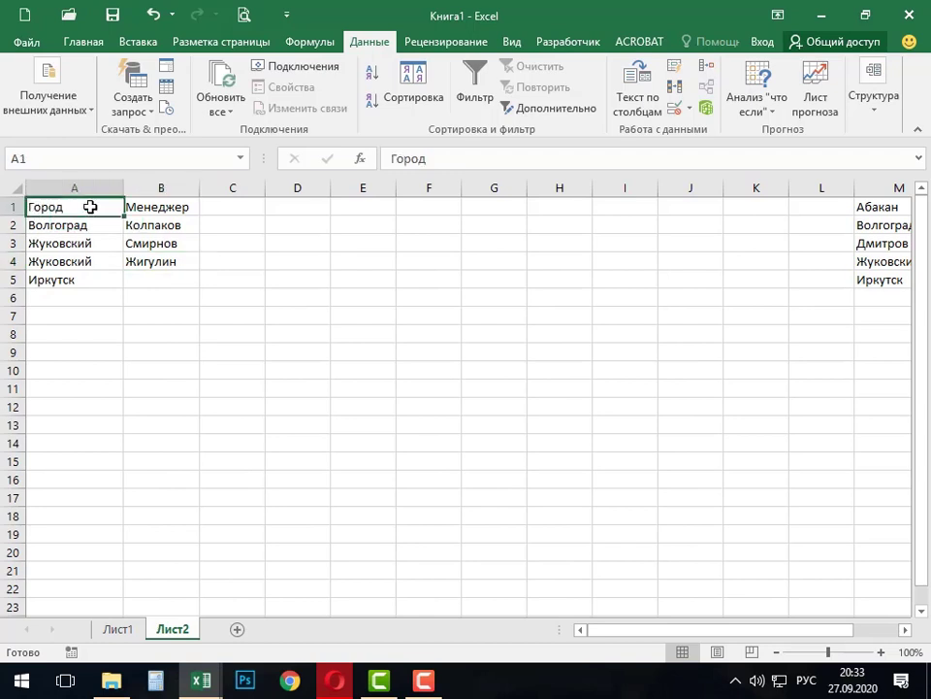
left_click_drag(90, 207, 160, 207)
left_click(82, 42)
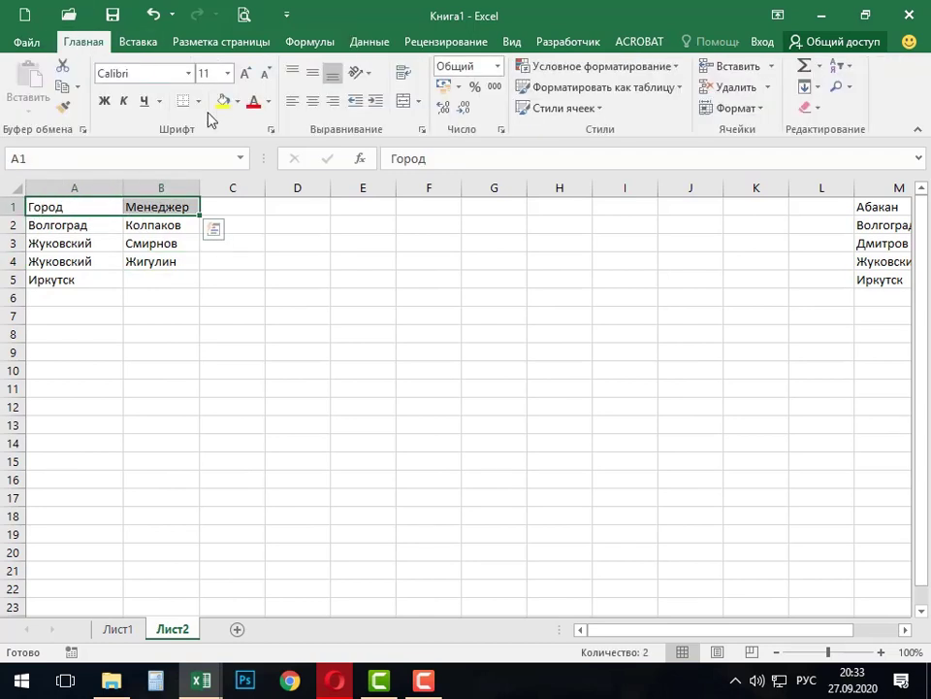
left_click(104, 101)
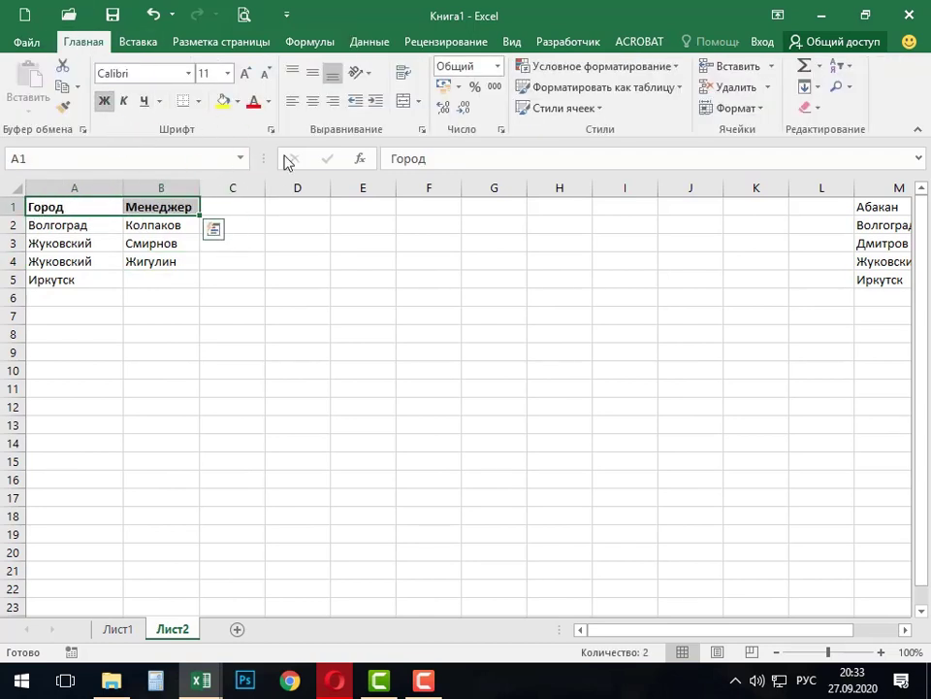
left_click(313, 105)
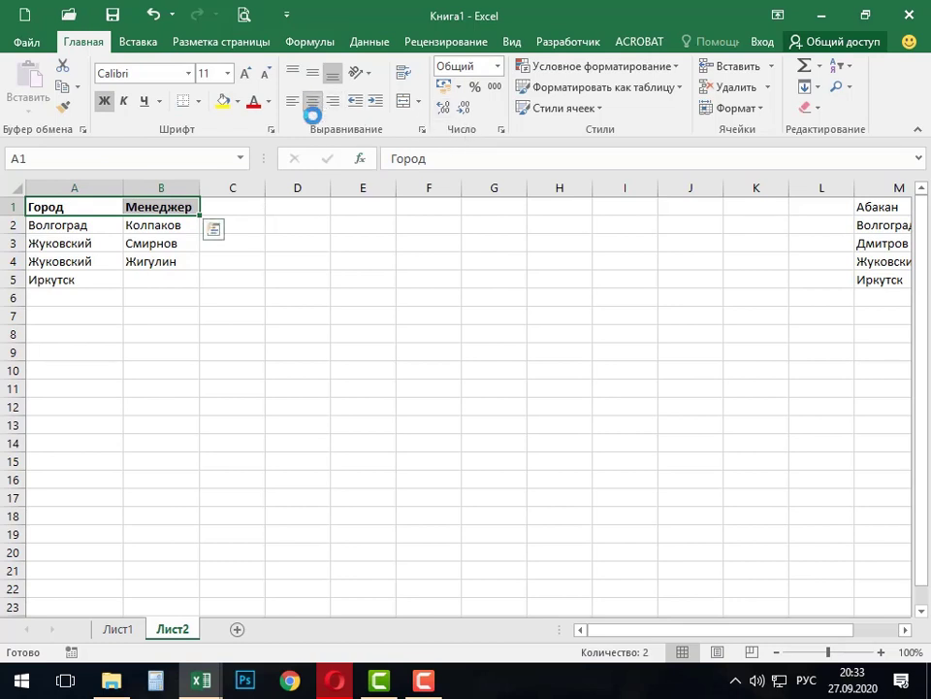
left_click(258, 336)
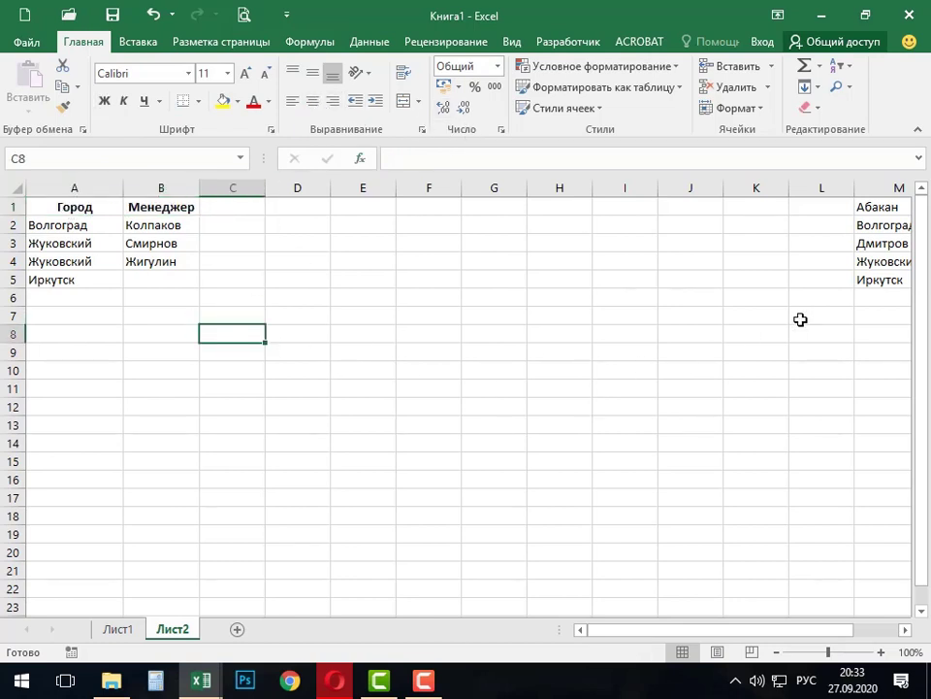
scroll(713, 630, "right", 2)
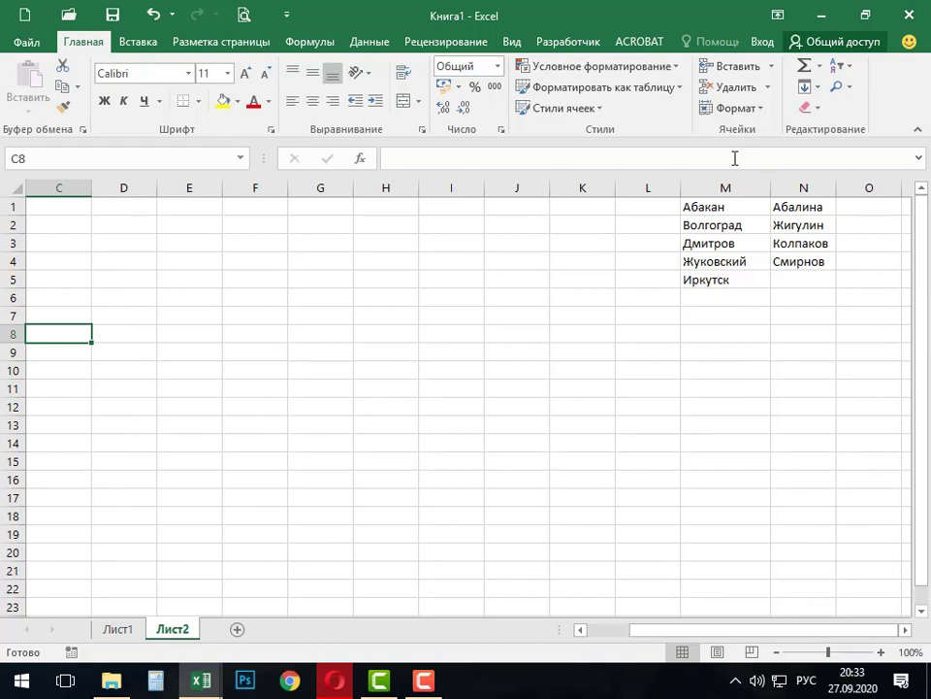
scroll(702, 626, "left", 2)
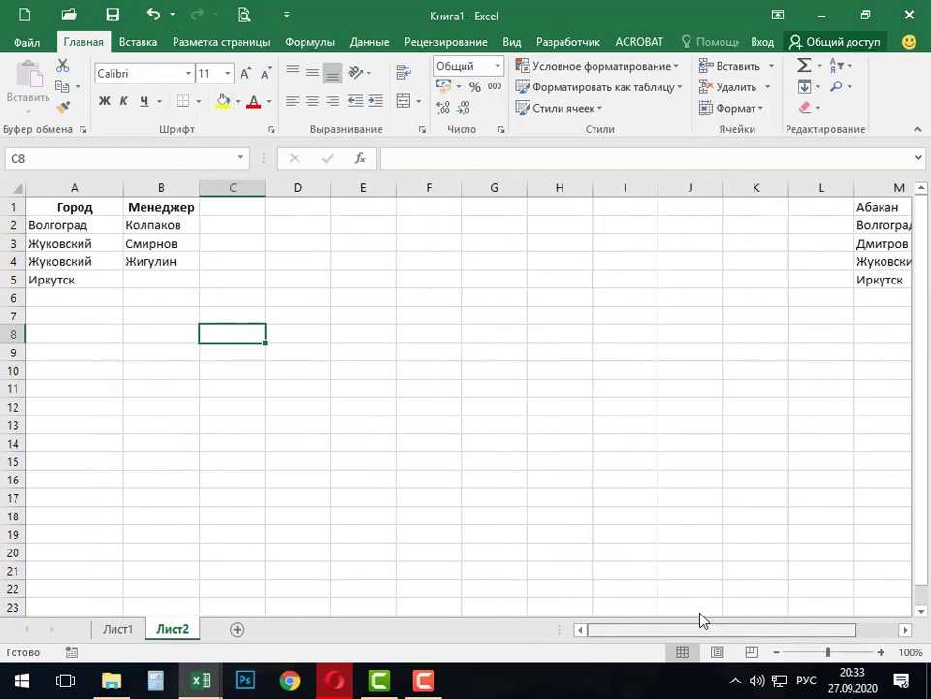